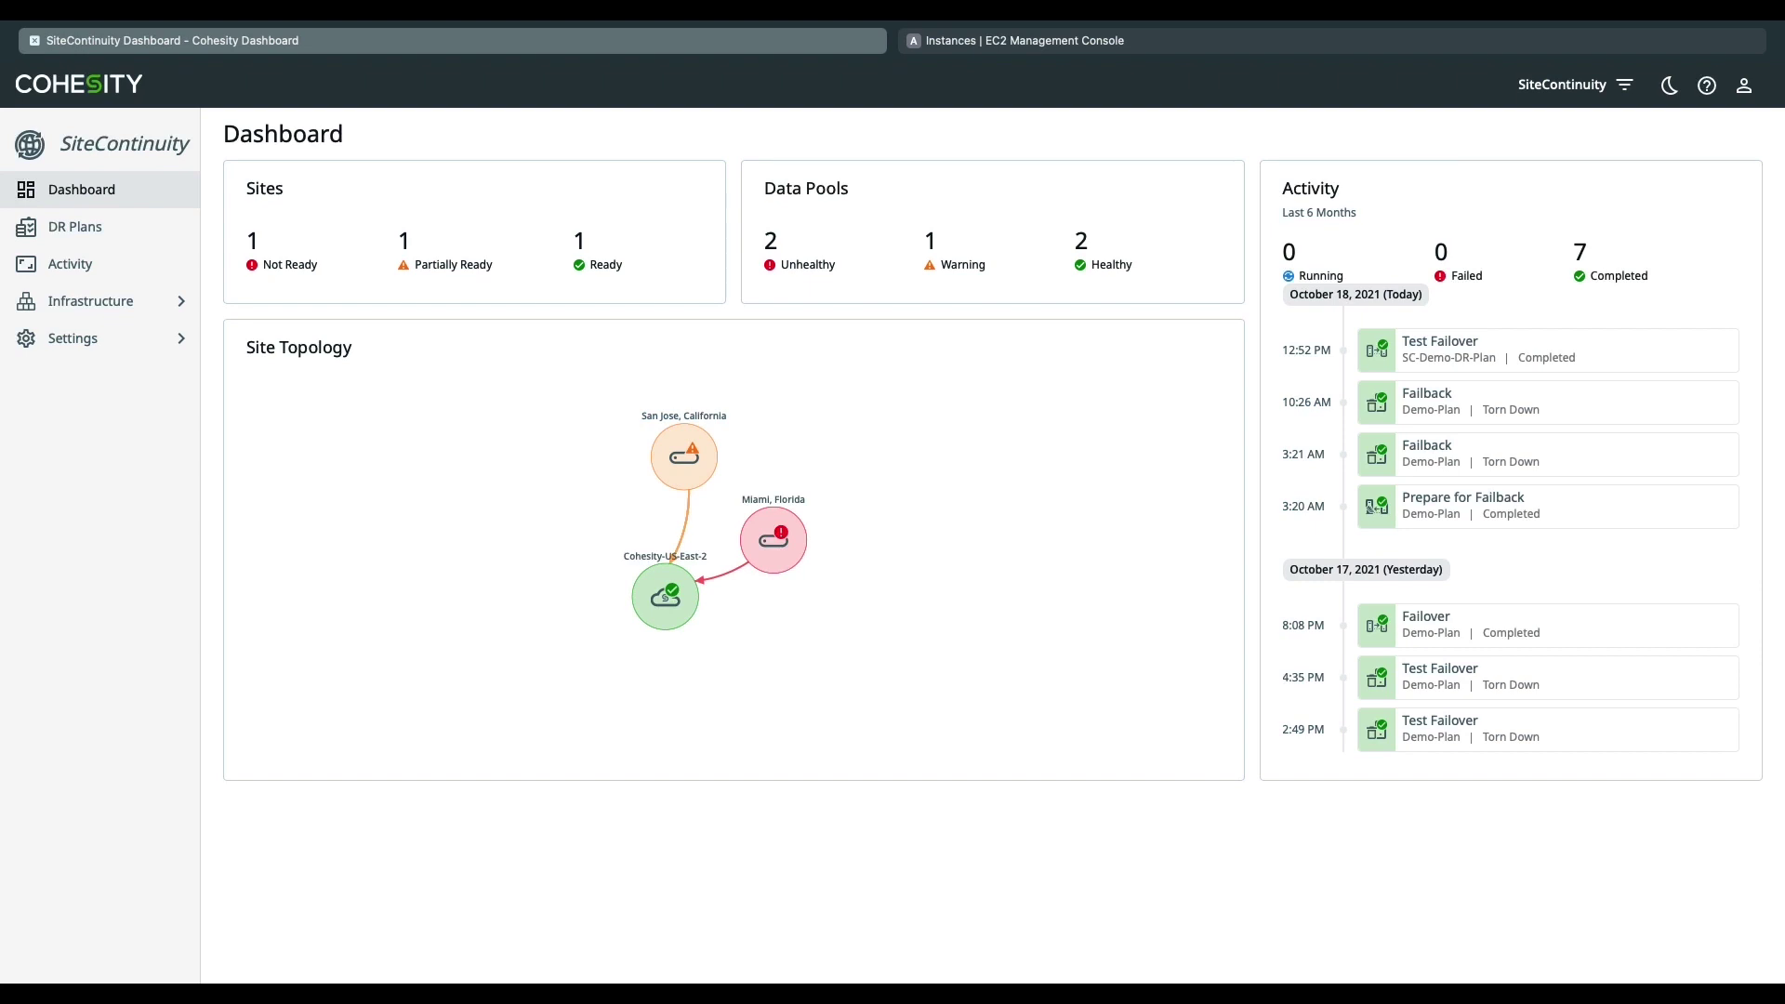
click(1626, 87)
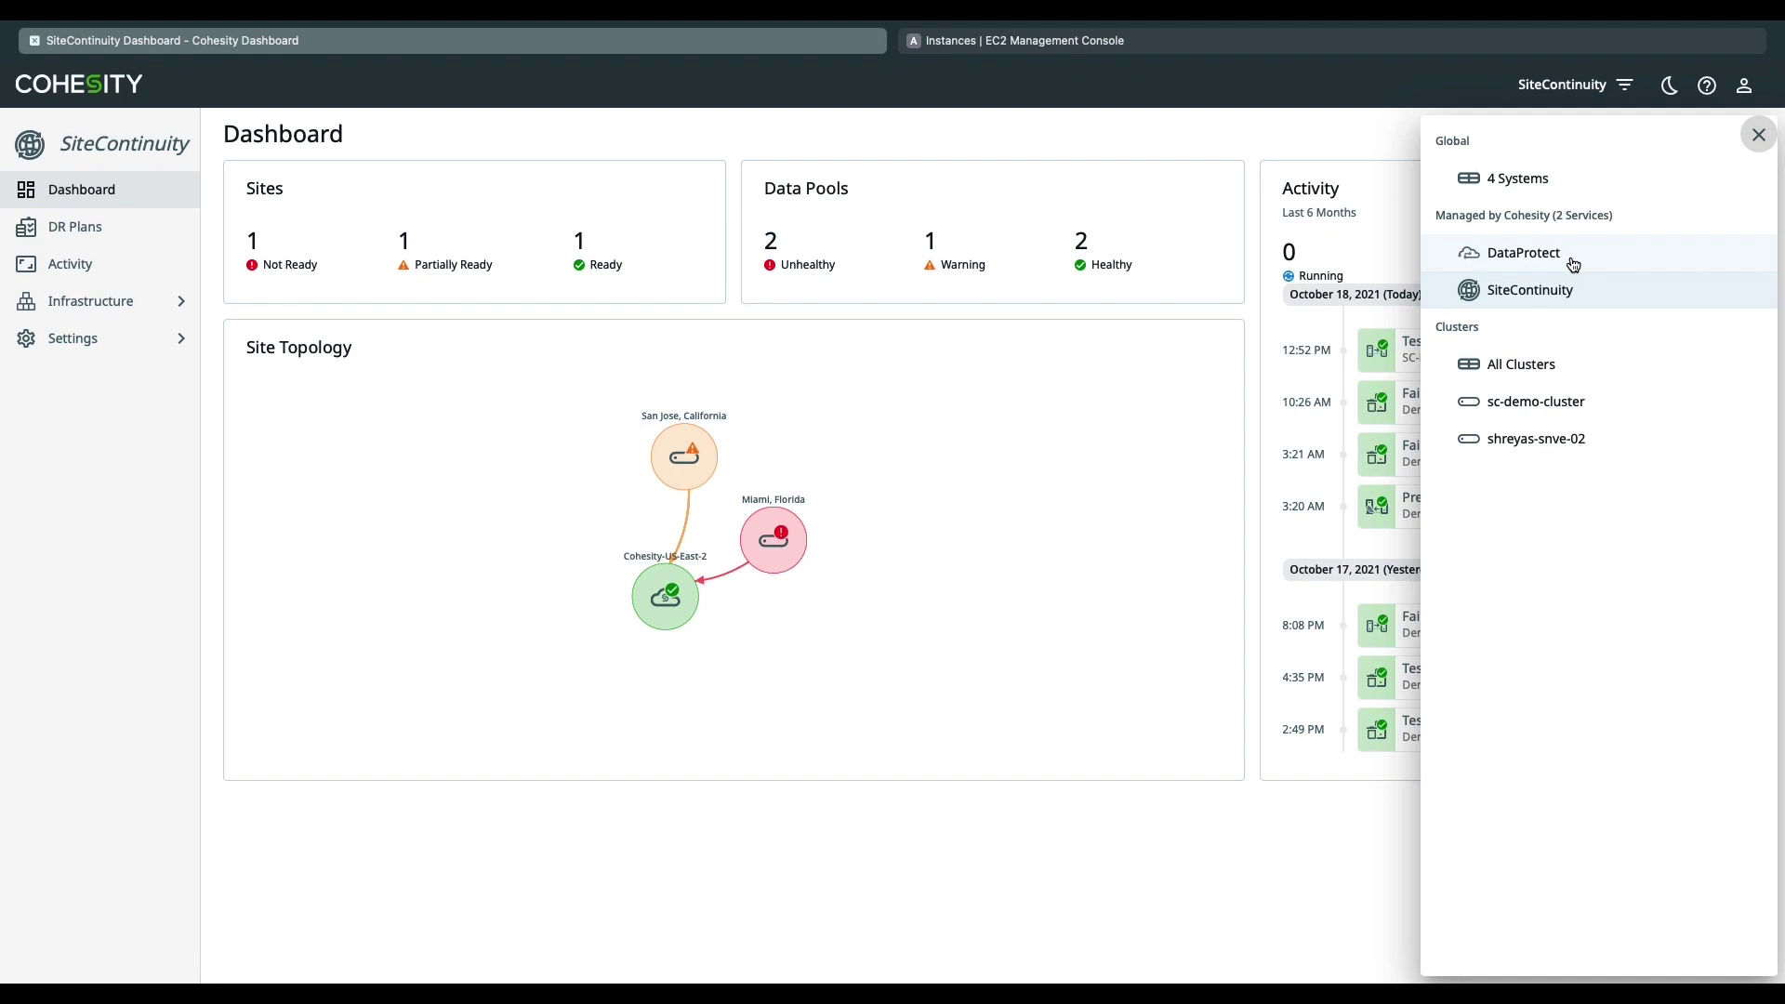
click(1758, 139)
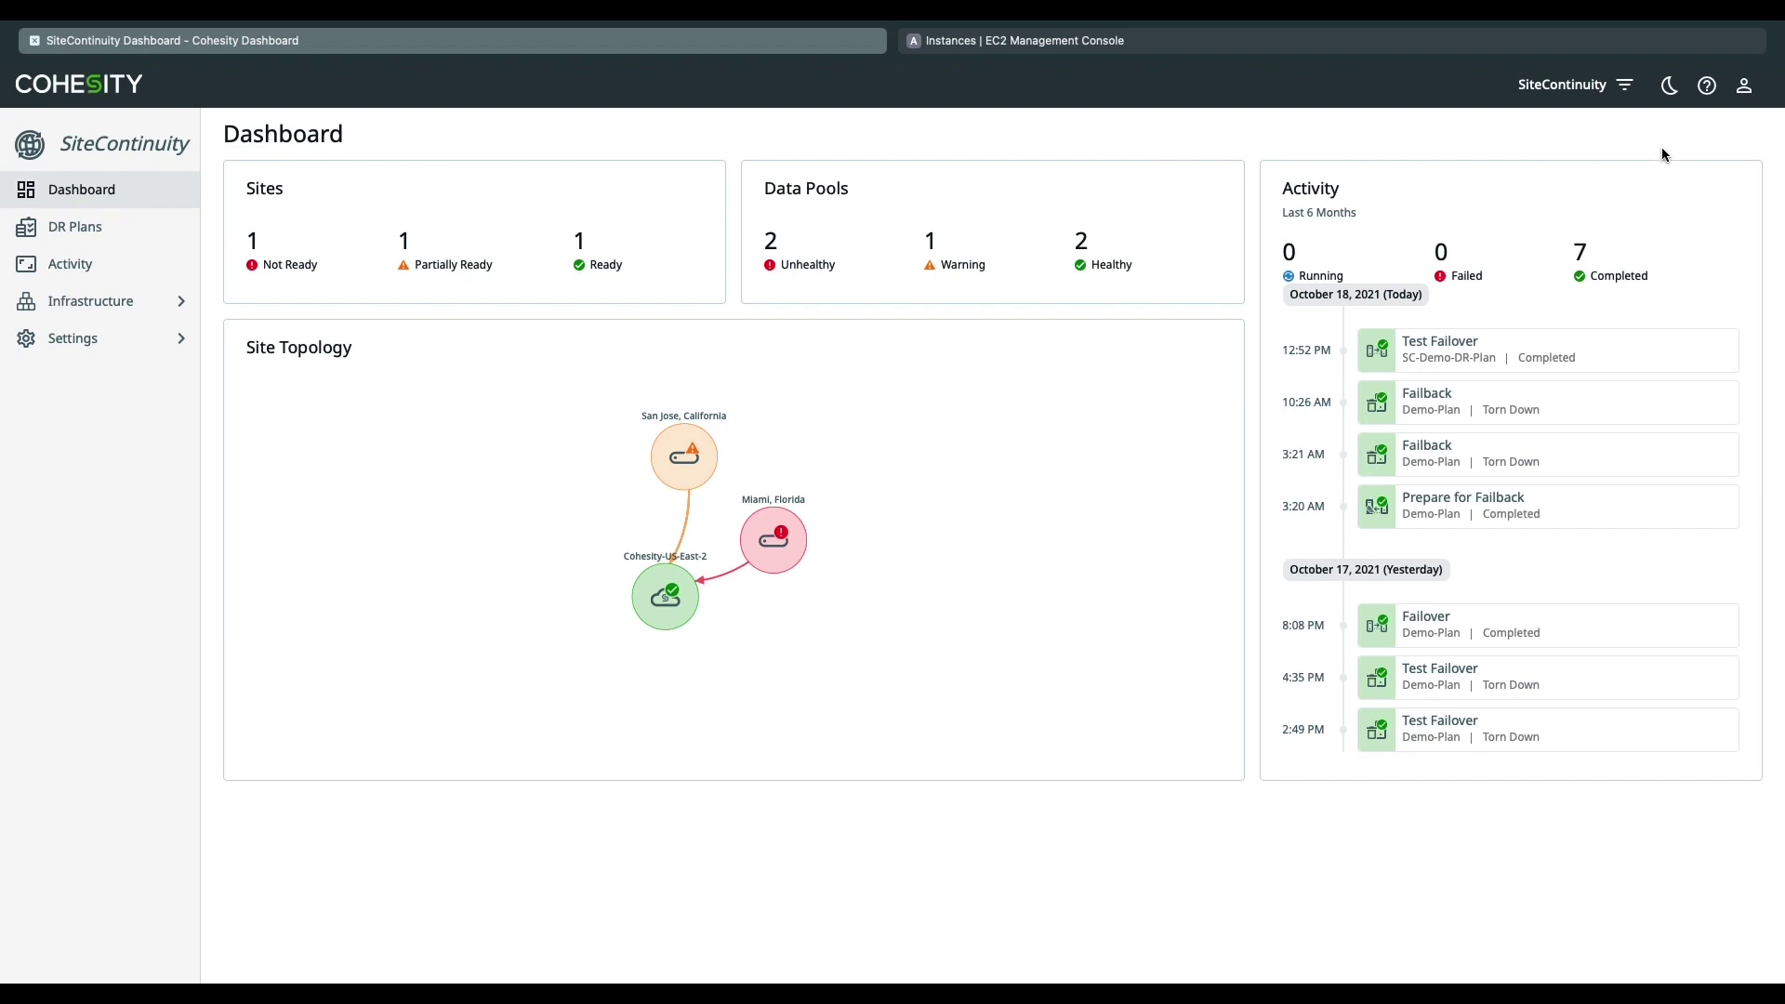
Start a new data pool named "TM Data Pool"
click(158, 302)
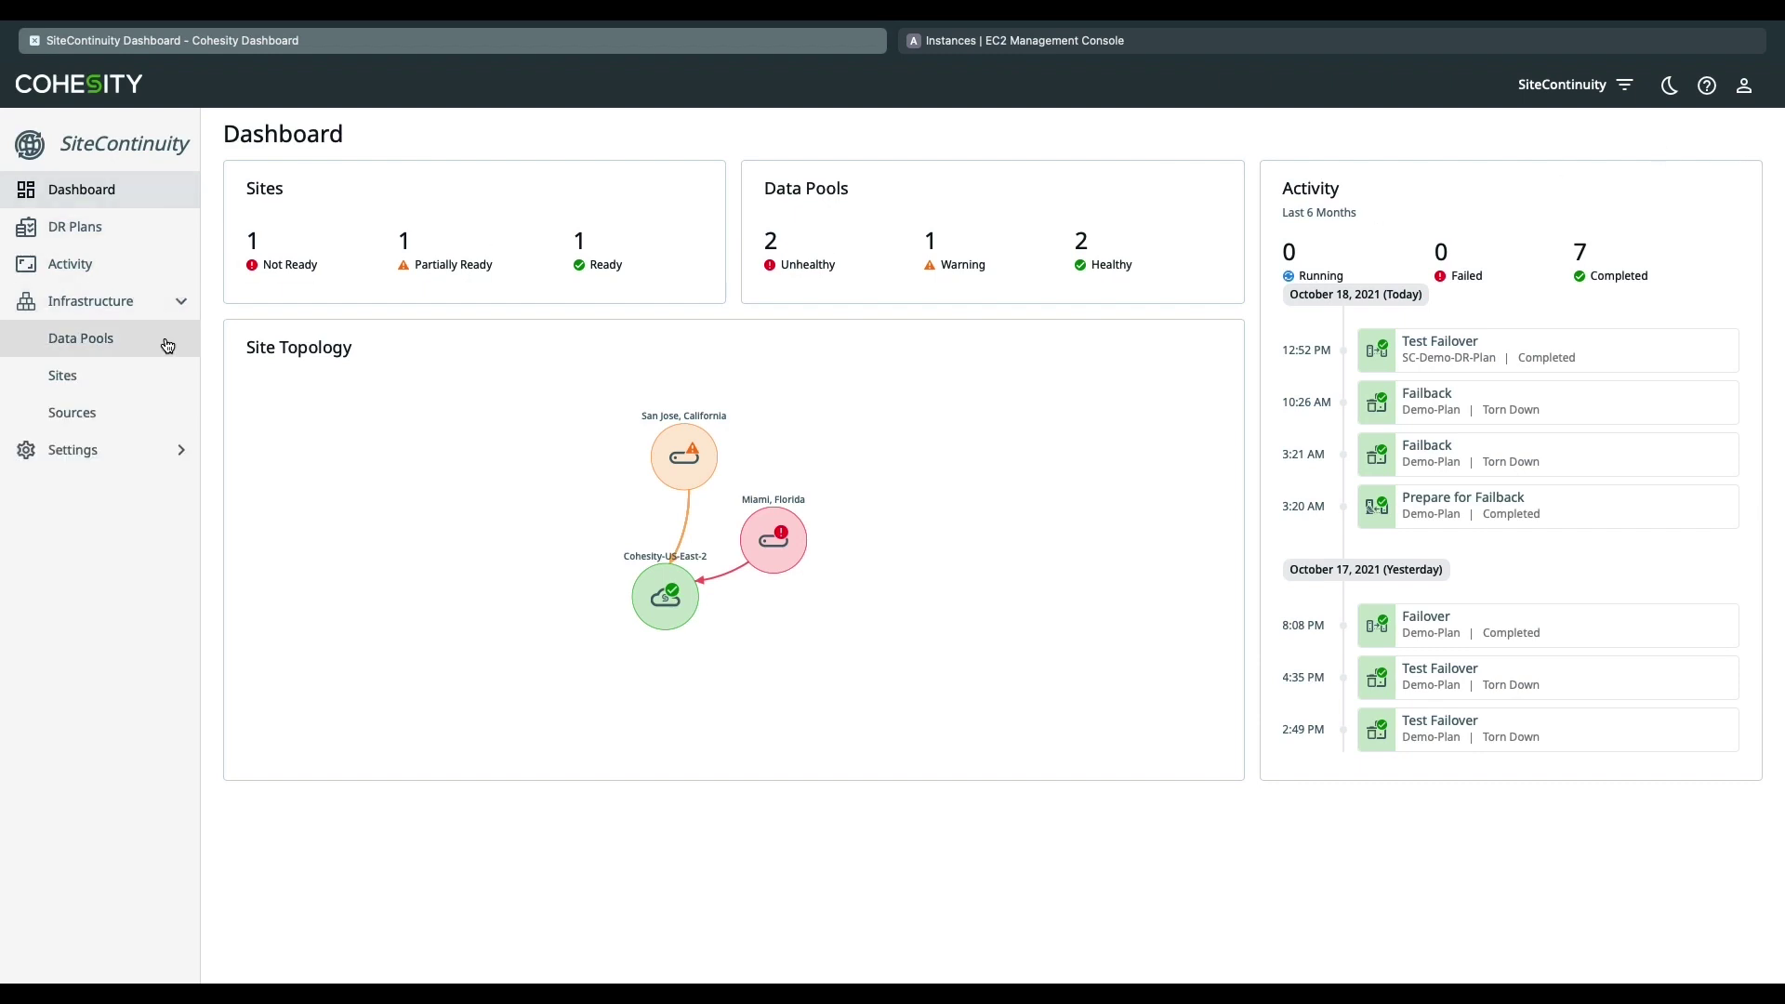
click(167, 345)
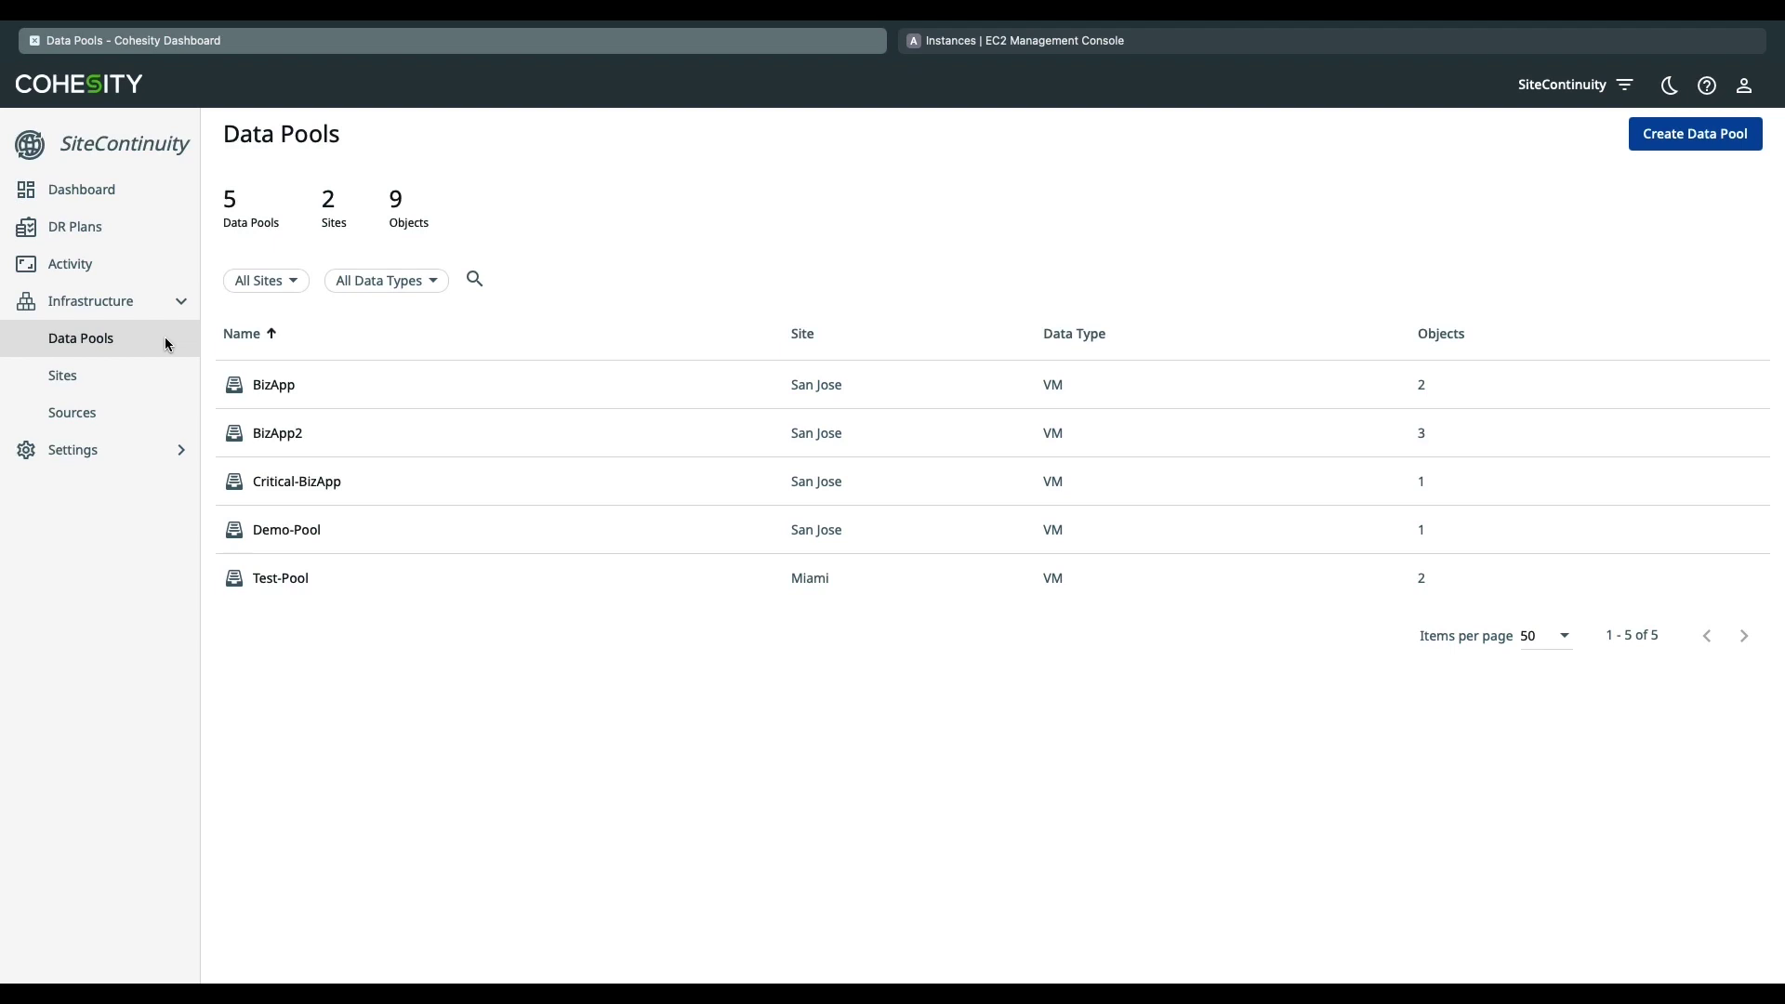
click(1735, 149)
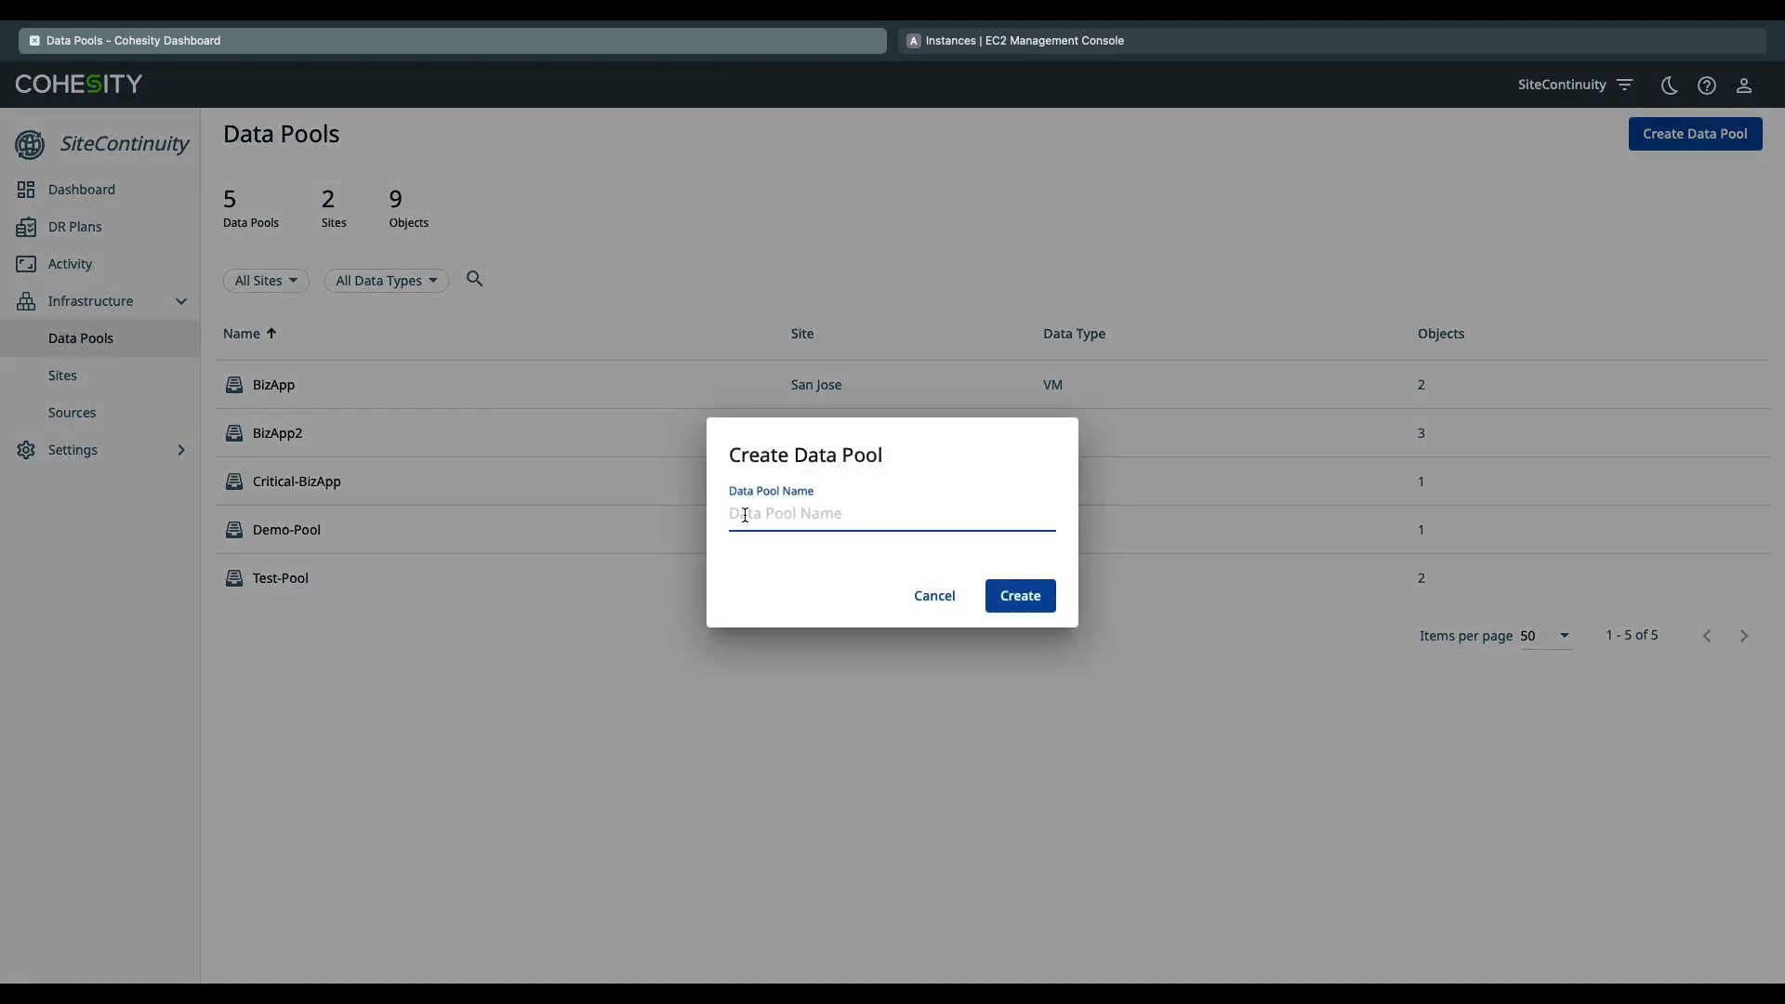
text(TM)
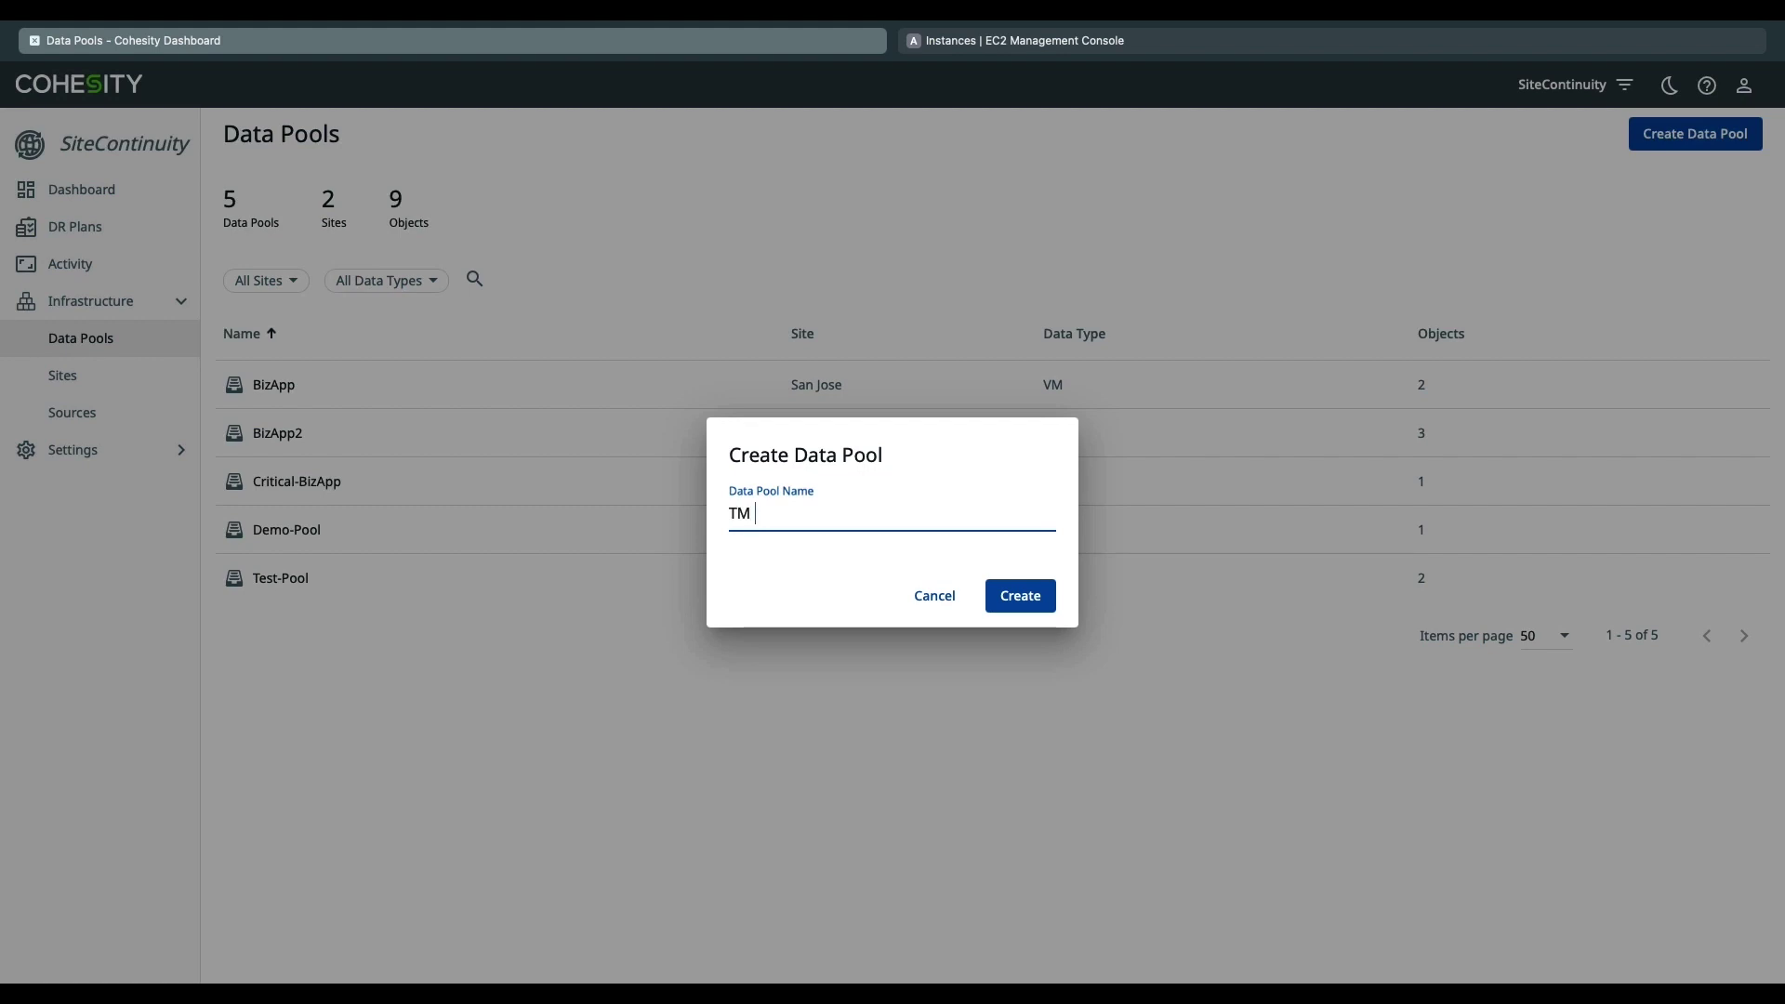
text( Data Pool)
click(1020, 609)
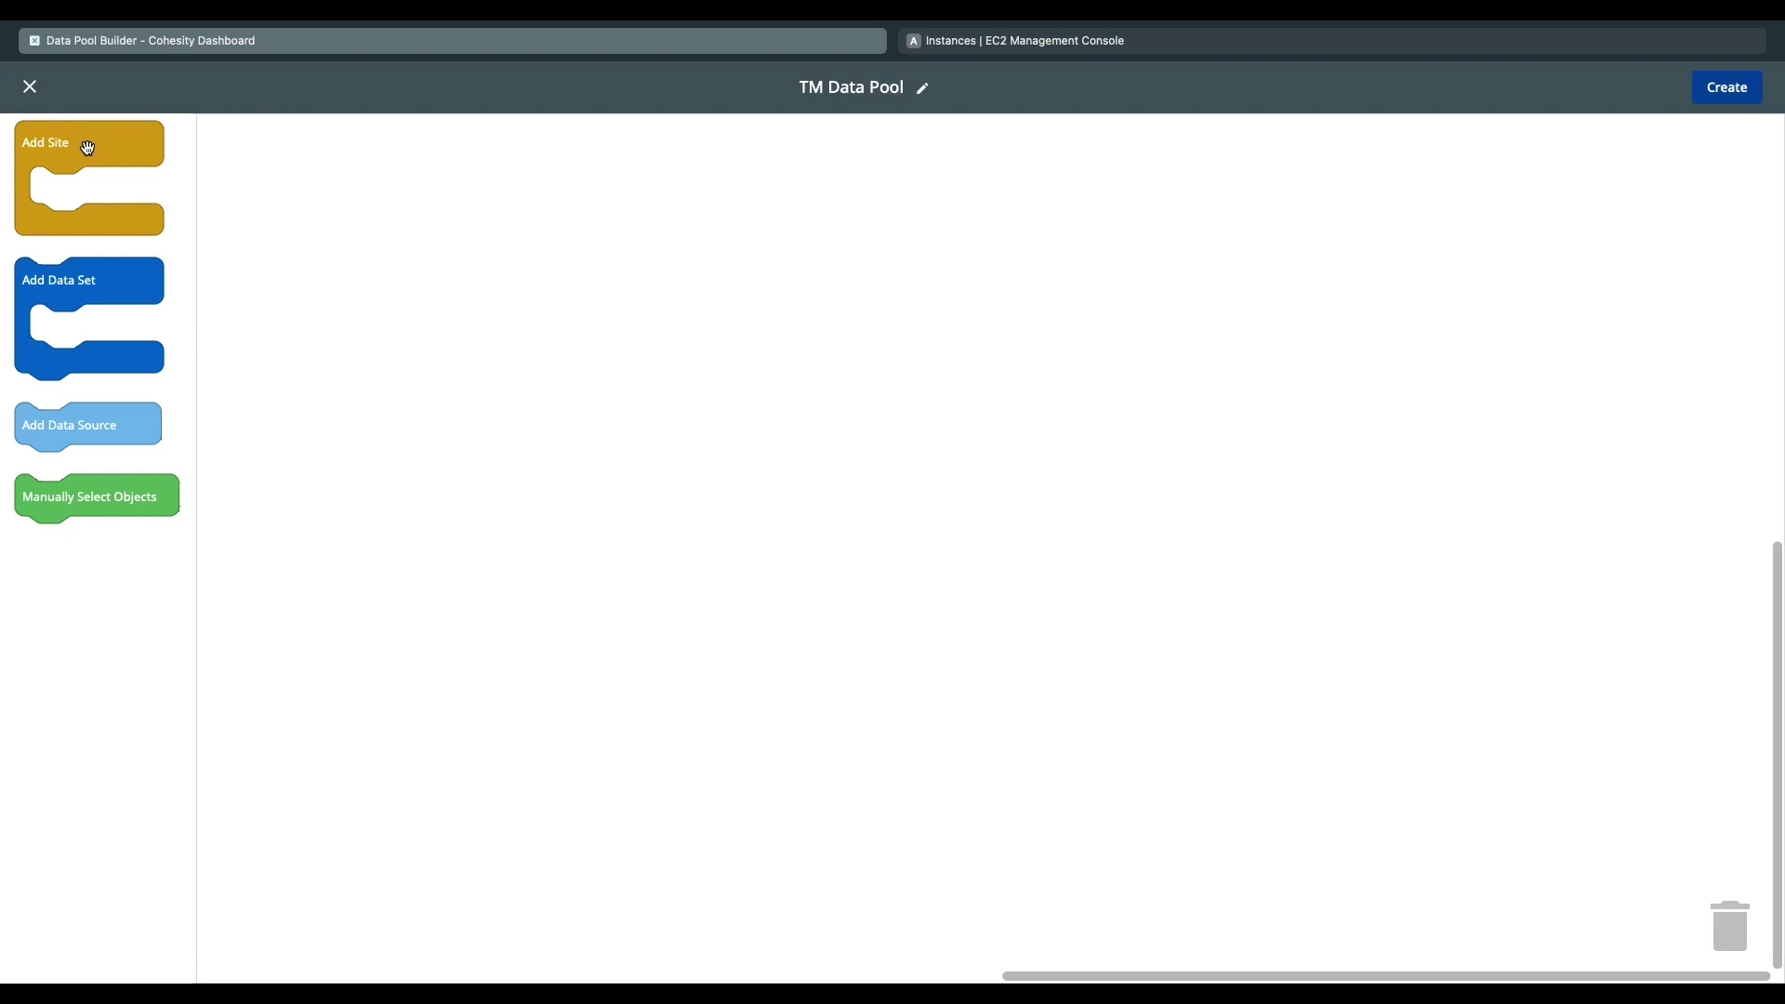
Add the San Jose site to the data pool canvas and place three data sets inside it
drag(88, 148, 437, 183)
click(458, 185)
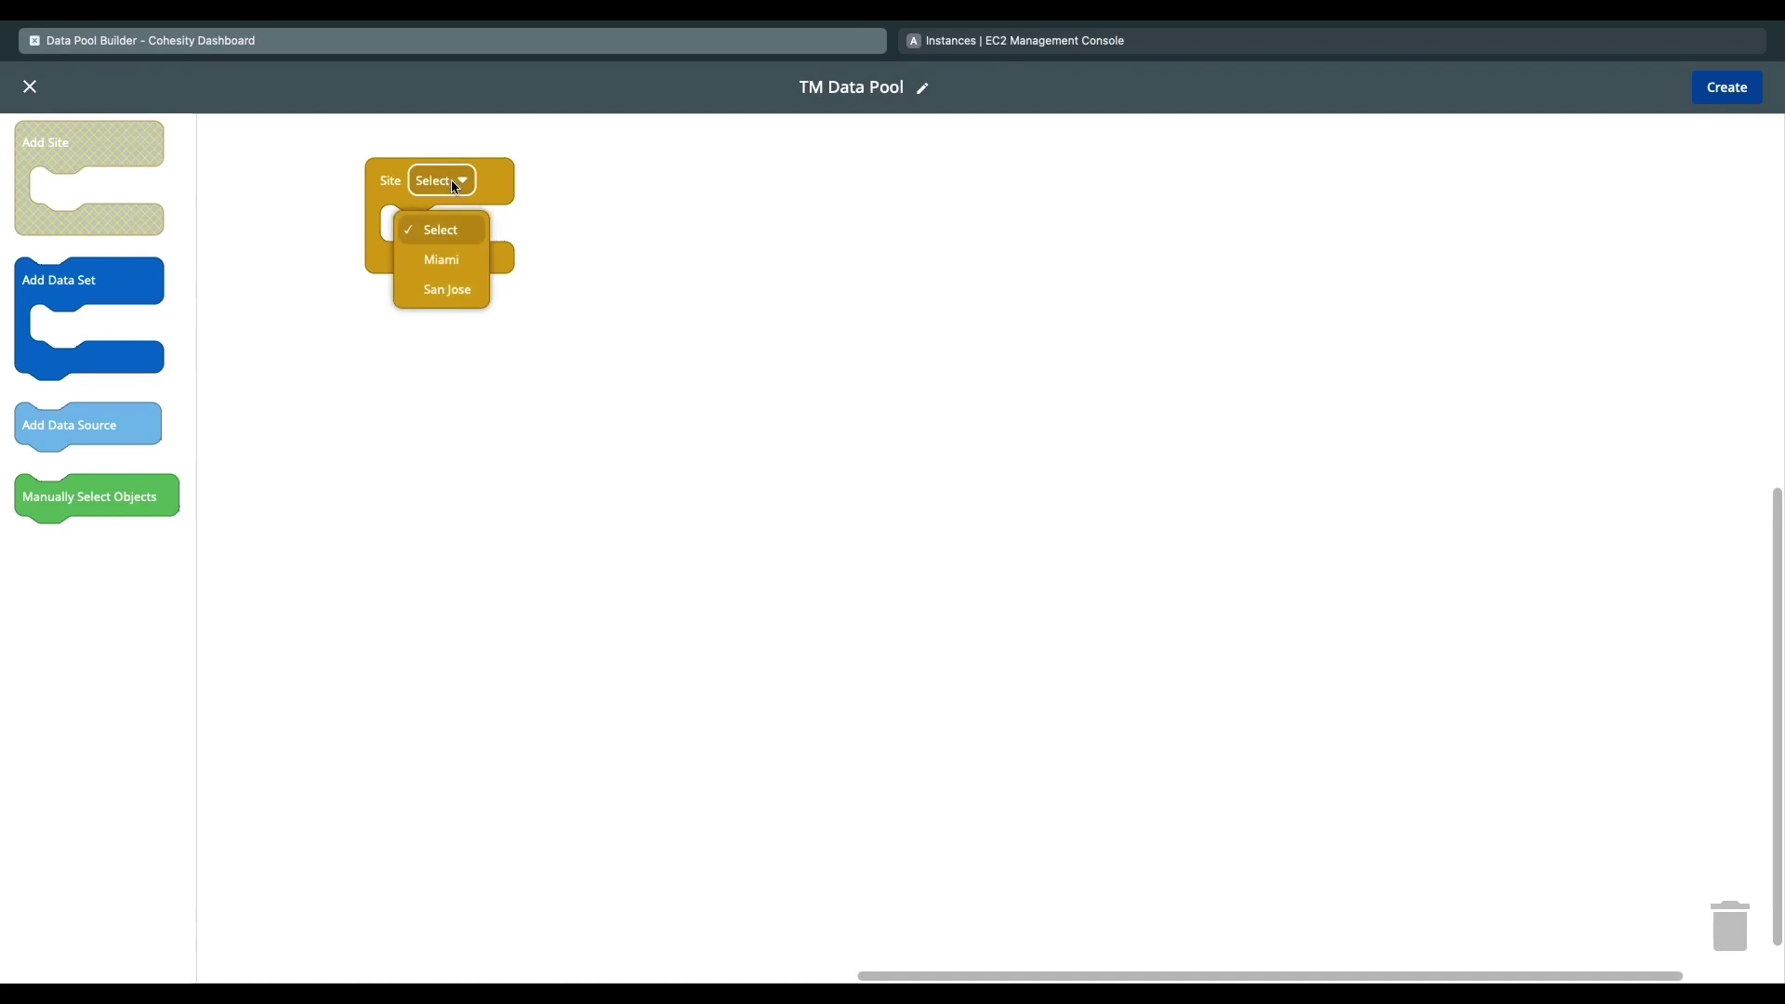
click(467, 292)
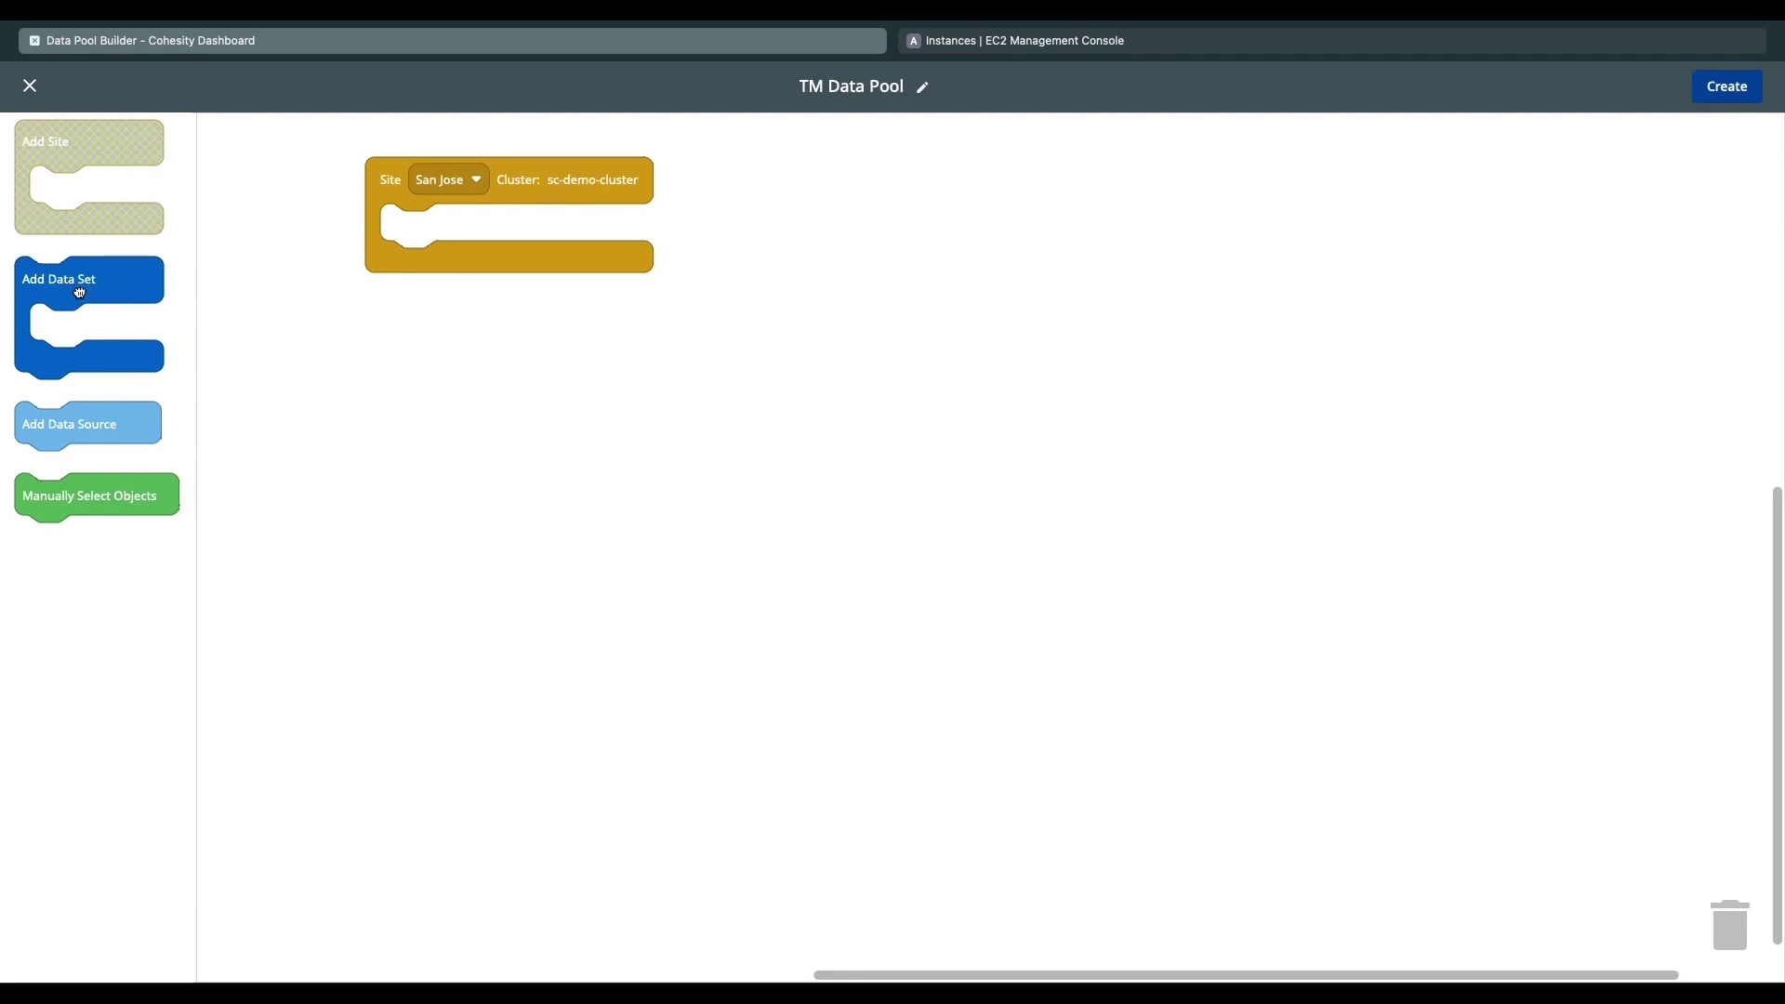
drag(80, 291, 432, 253)
drag(52, 294, 407, 367)
drag(42, 302, 412, 474)
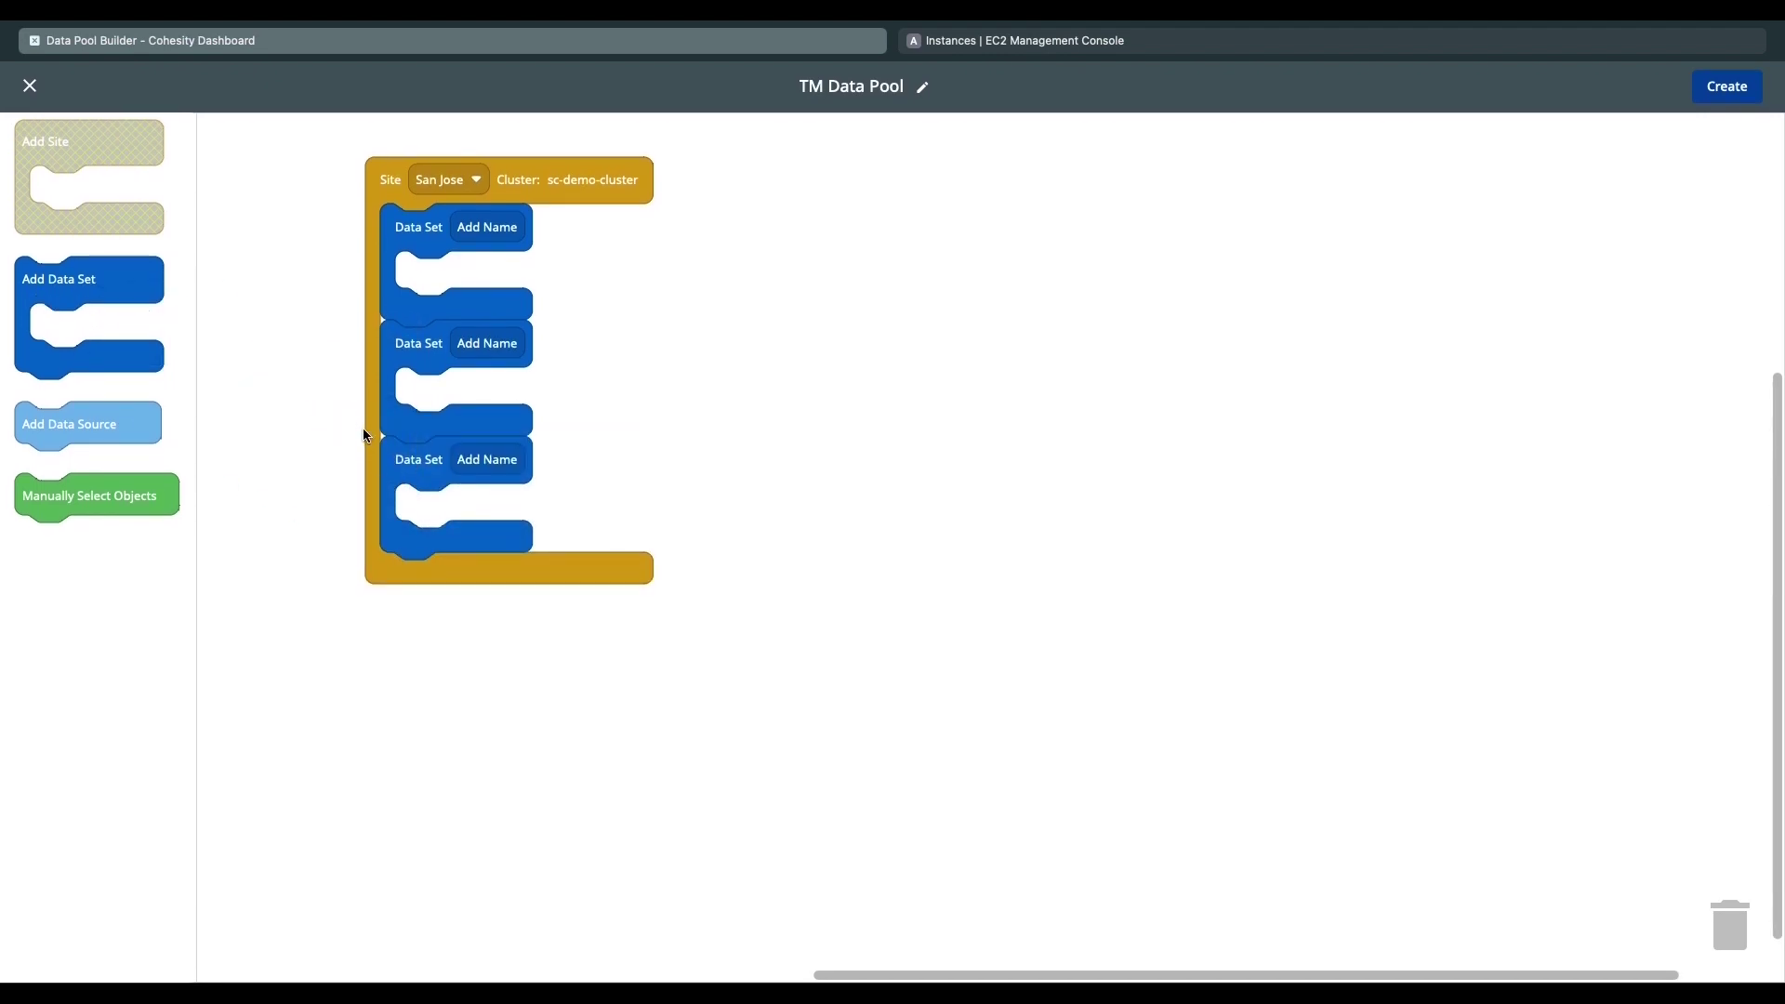
Name the three data sets DB, Application and WebFE, in order from the first to the last
scroll(361, 428, right, 1)
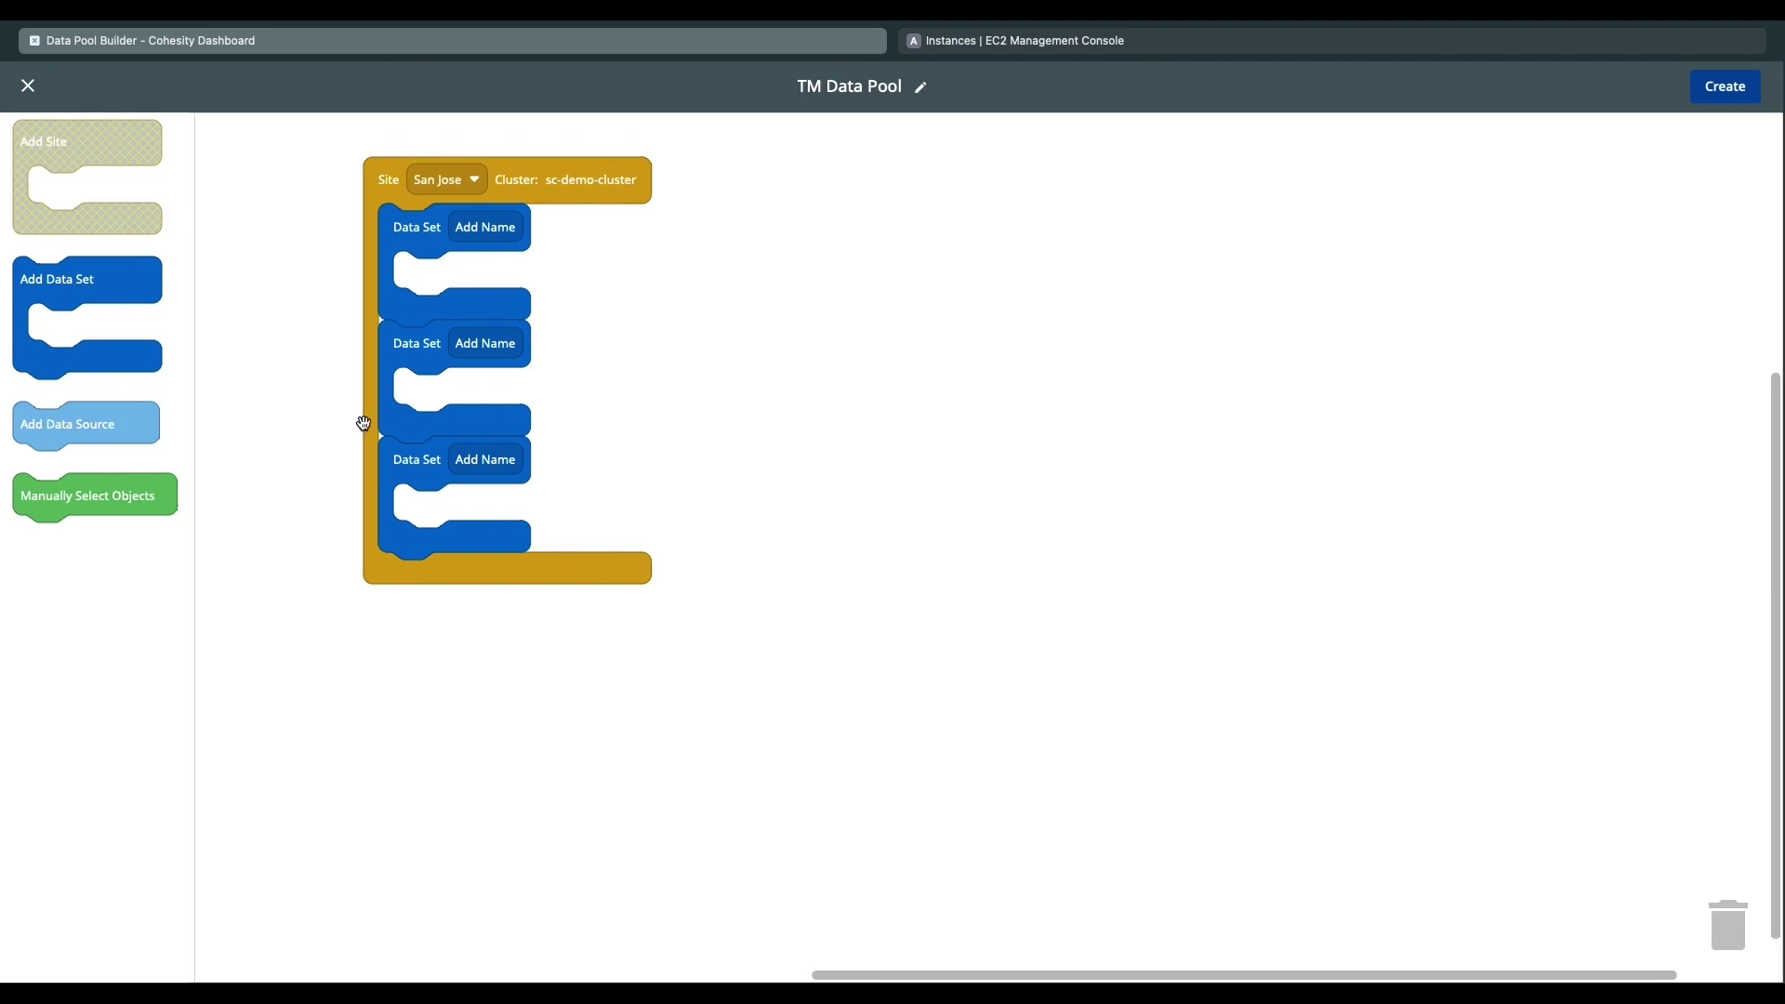
click(461, 227)
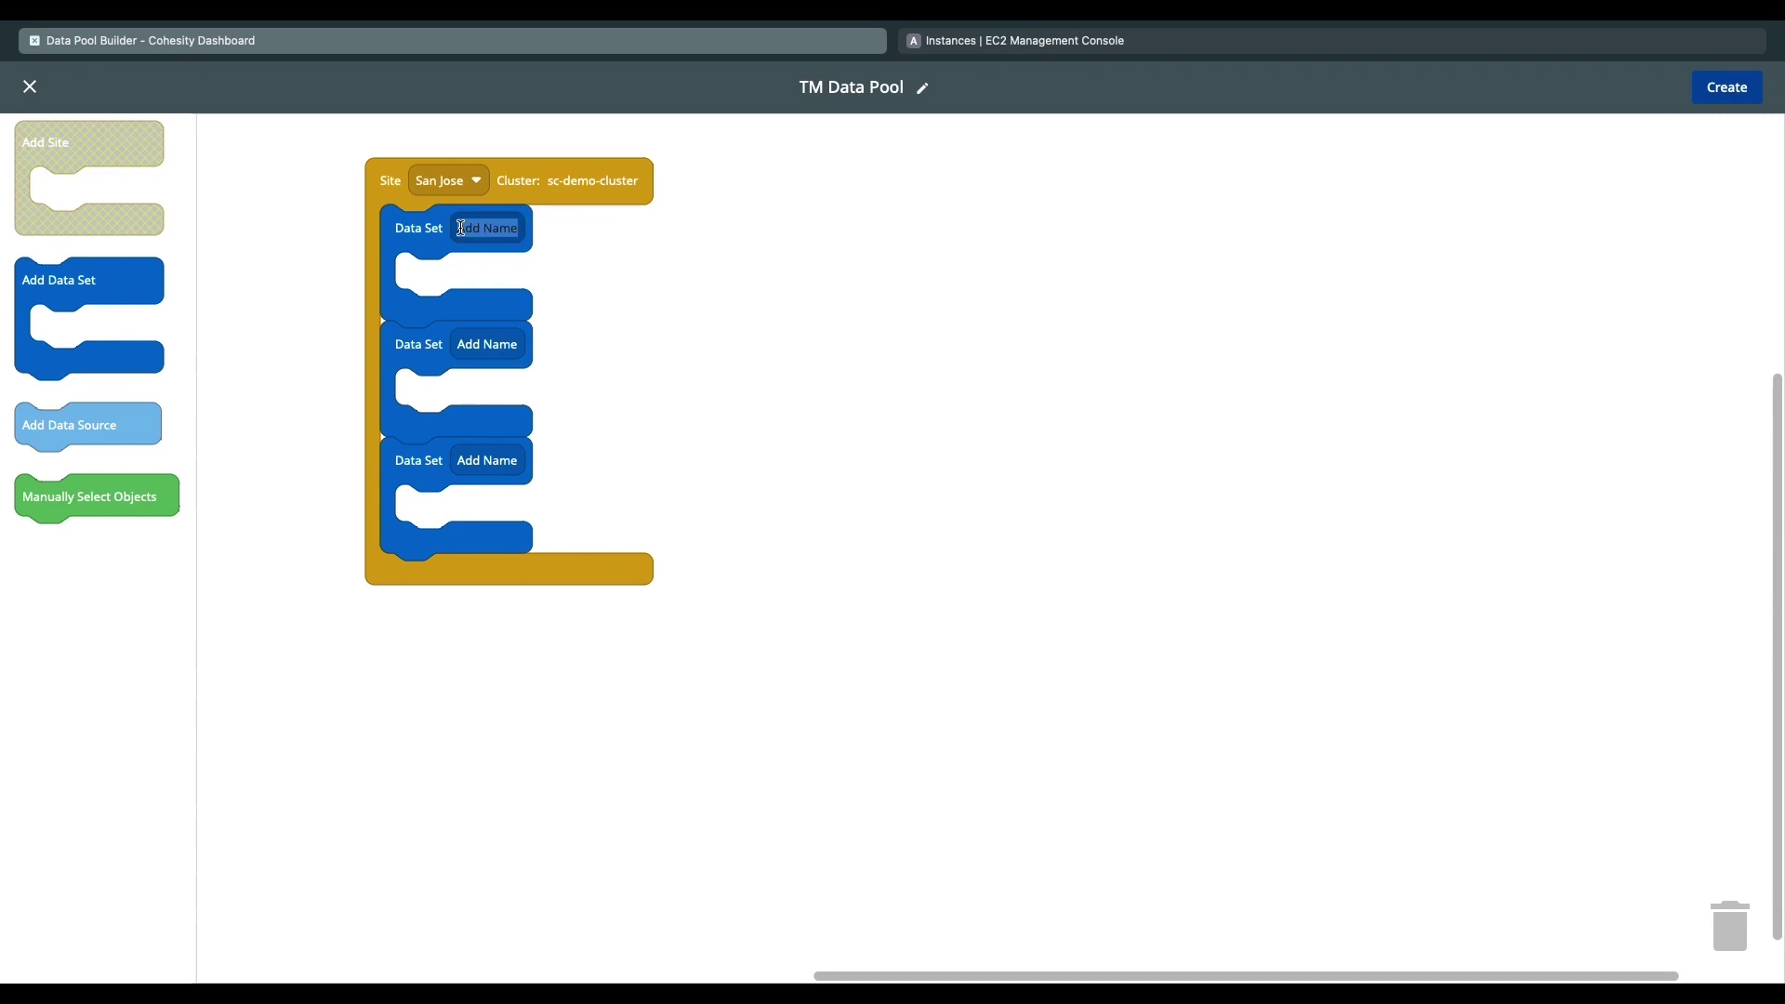
text(DB)
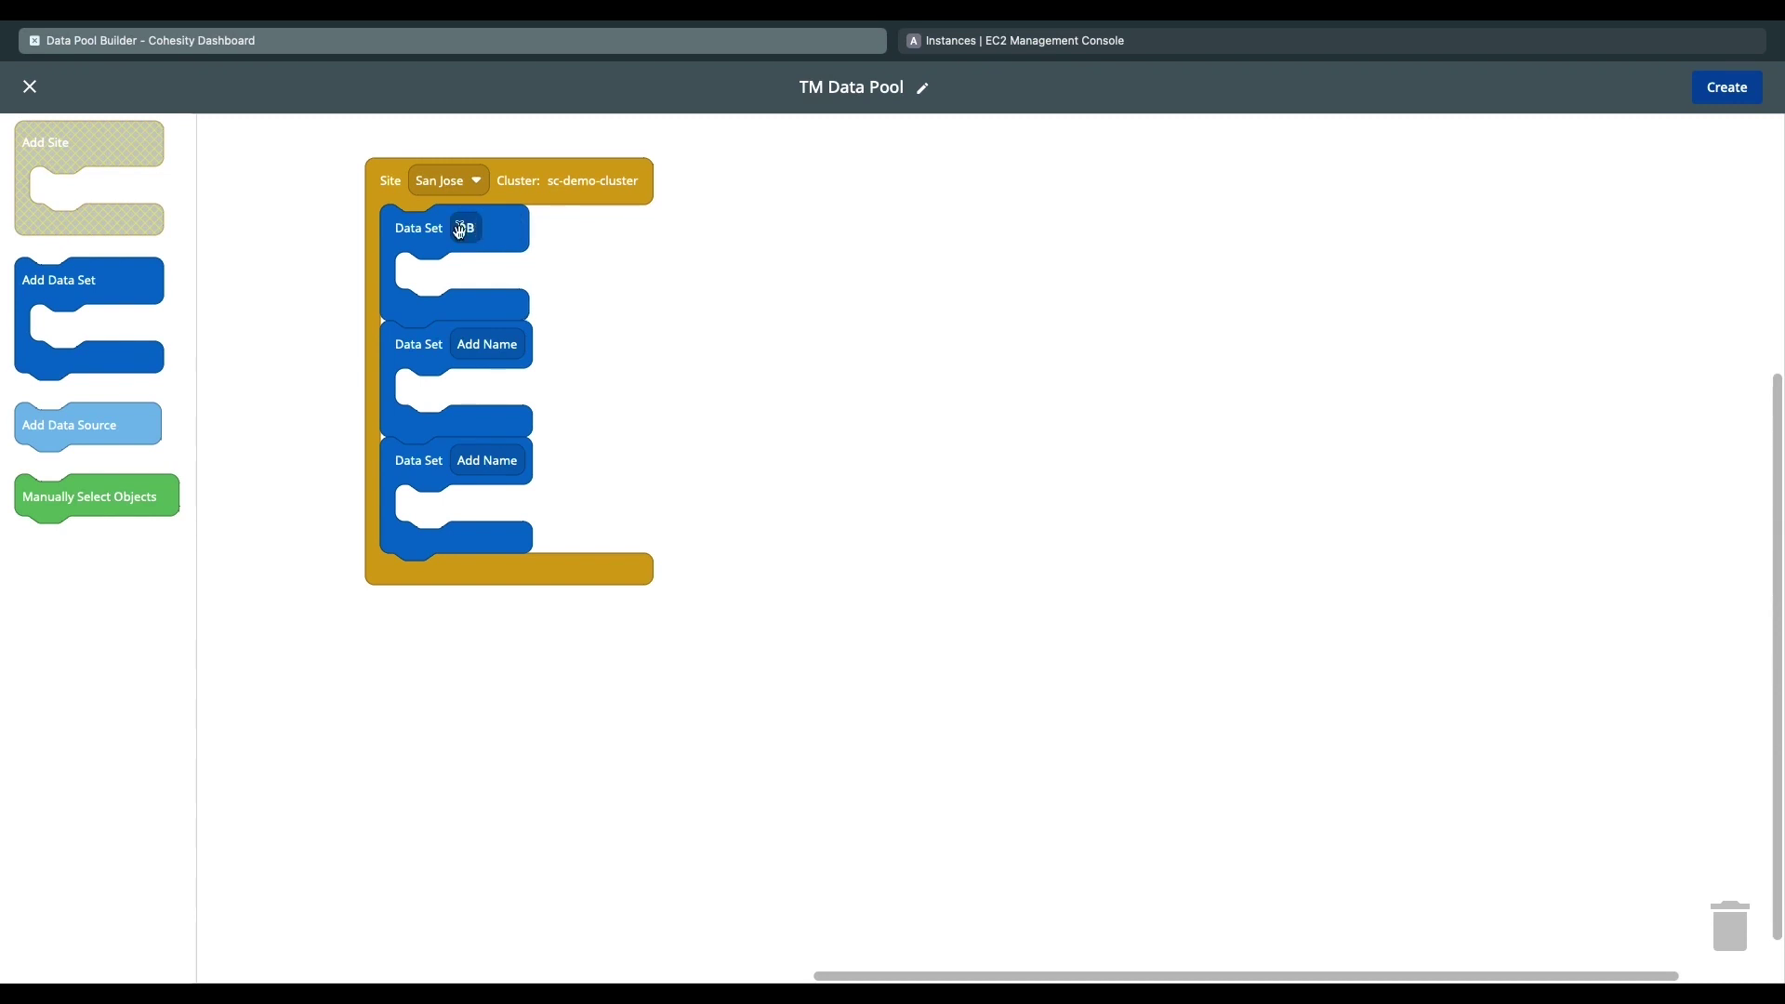
click(470, 348)
text(A)
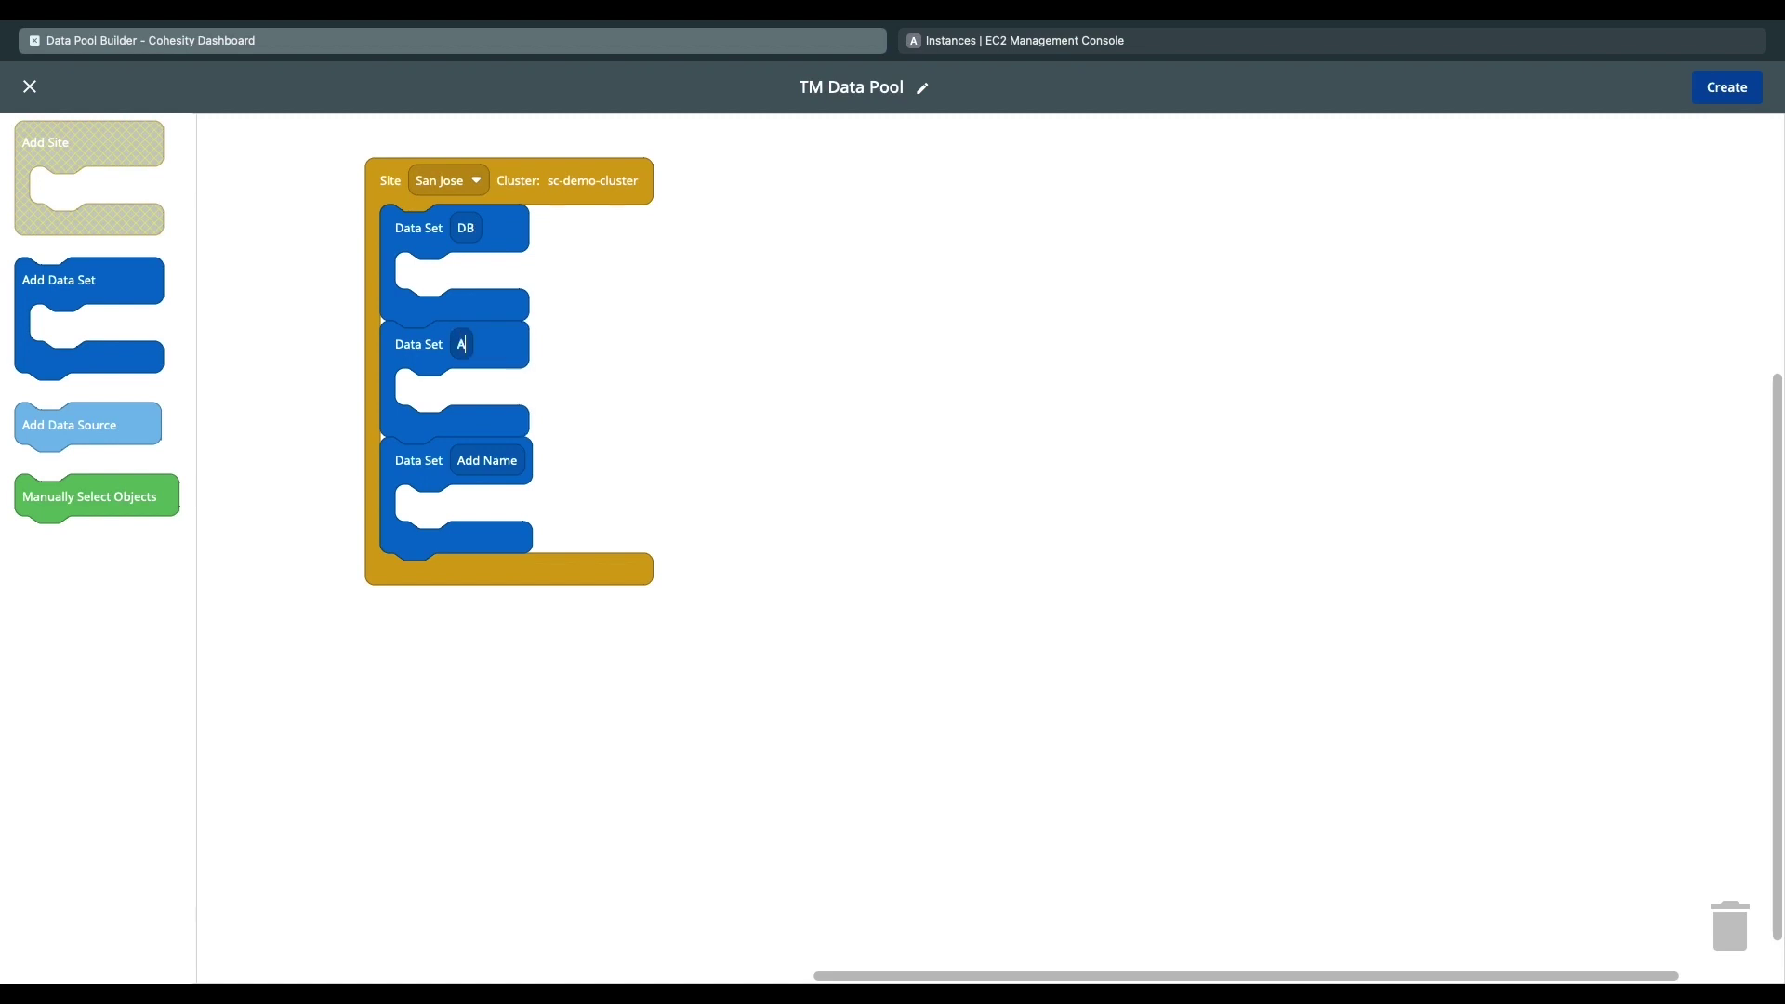
text(pplication)
click(471, 452)
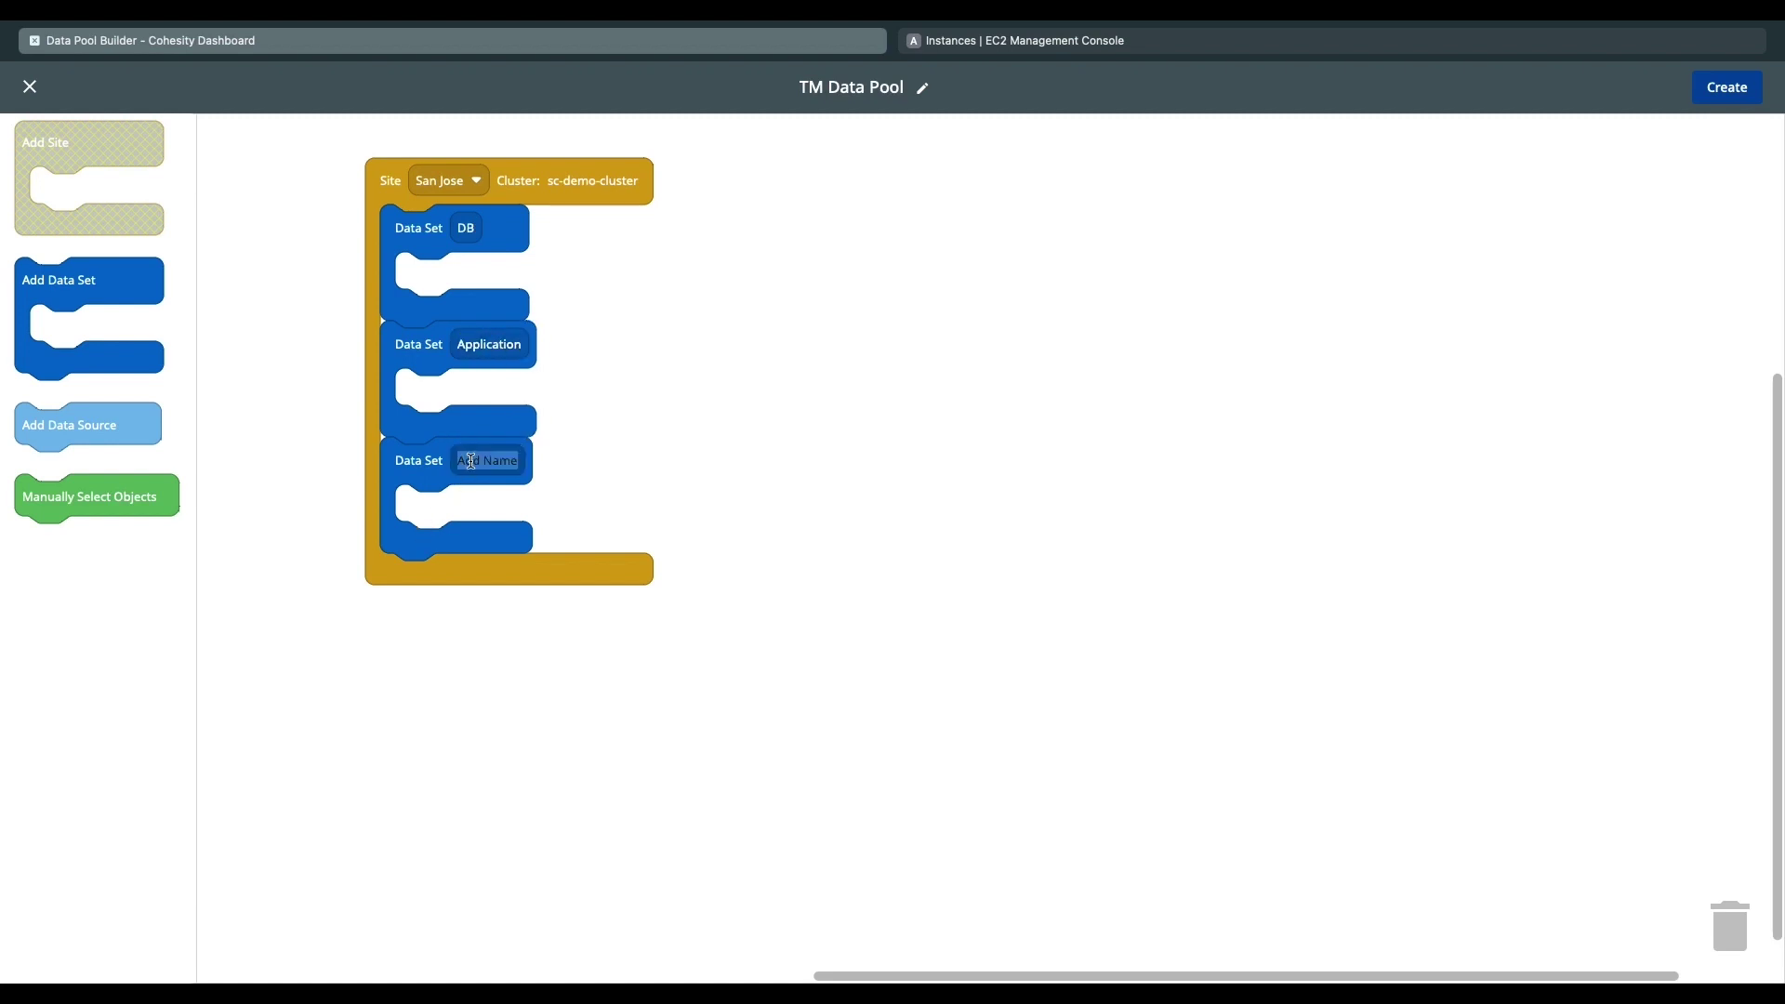
text(WebFE)
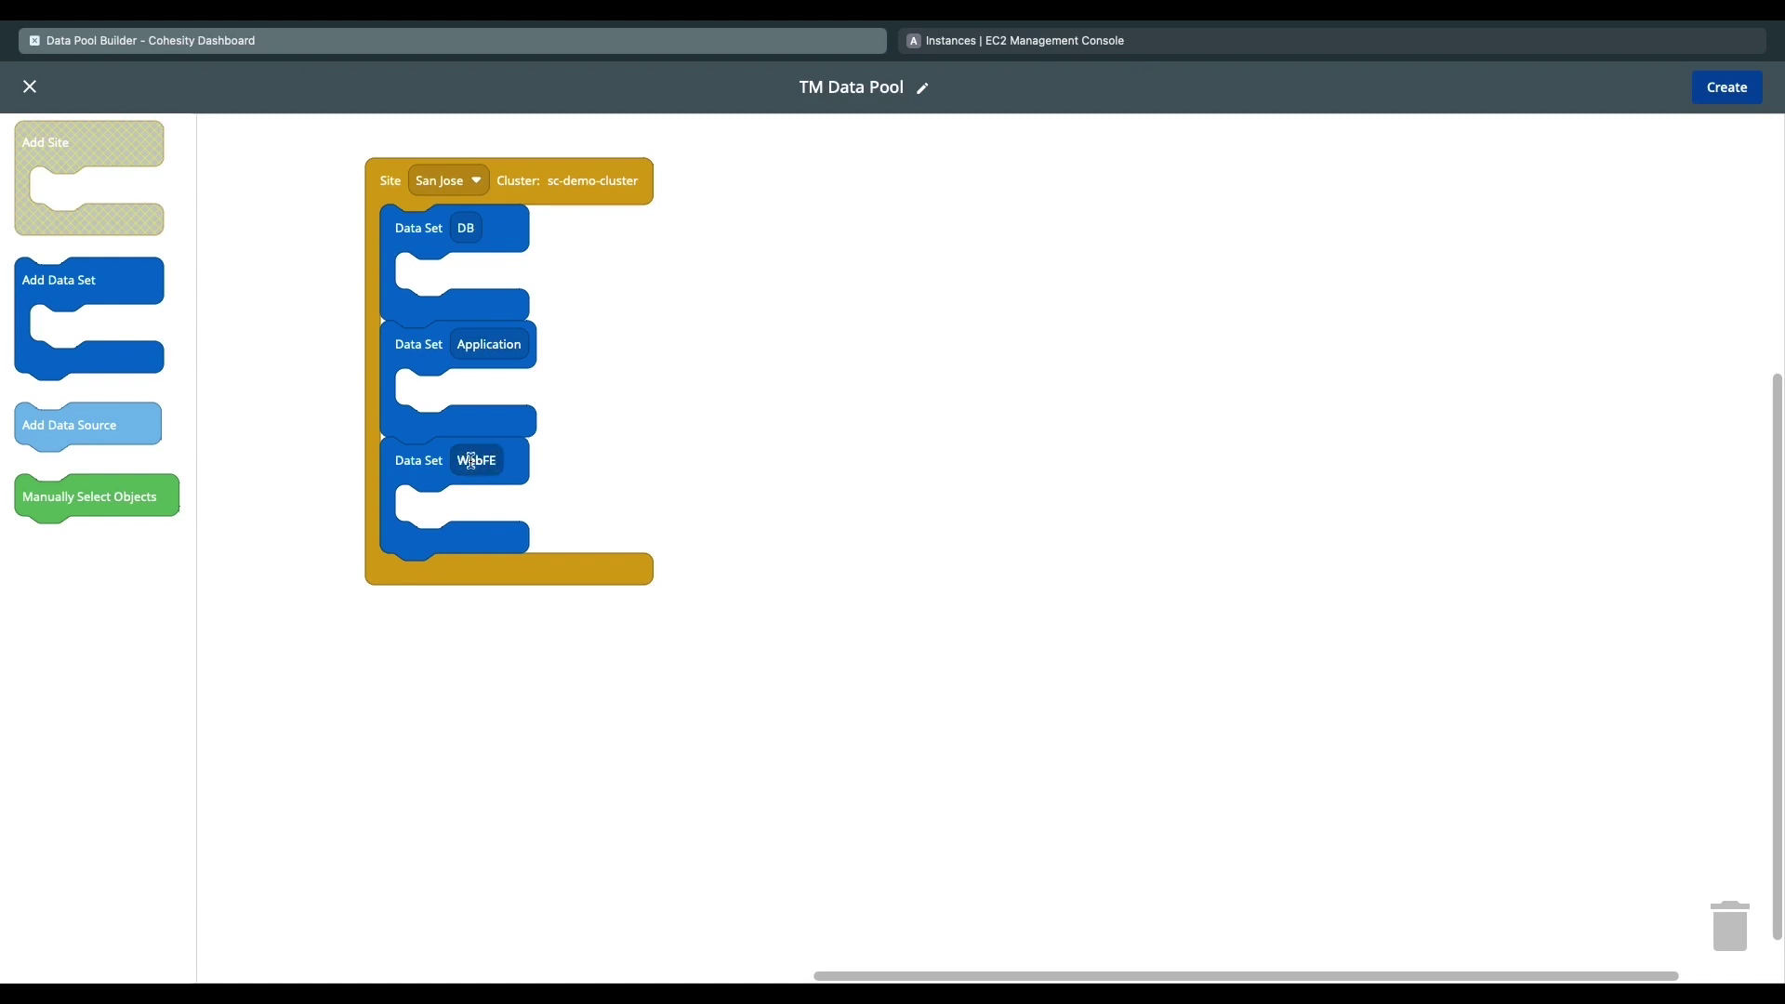
Add a VM data source to each of the three data sets, using sac01-pm-vc70-02.pm.cohesity.com as the source
drag(105, 439, 483, 281)
click(621, 281)
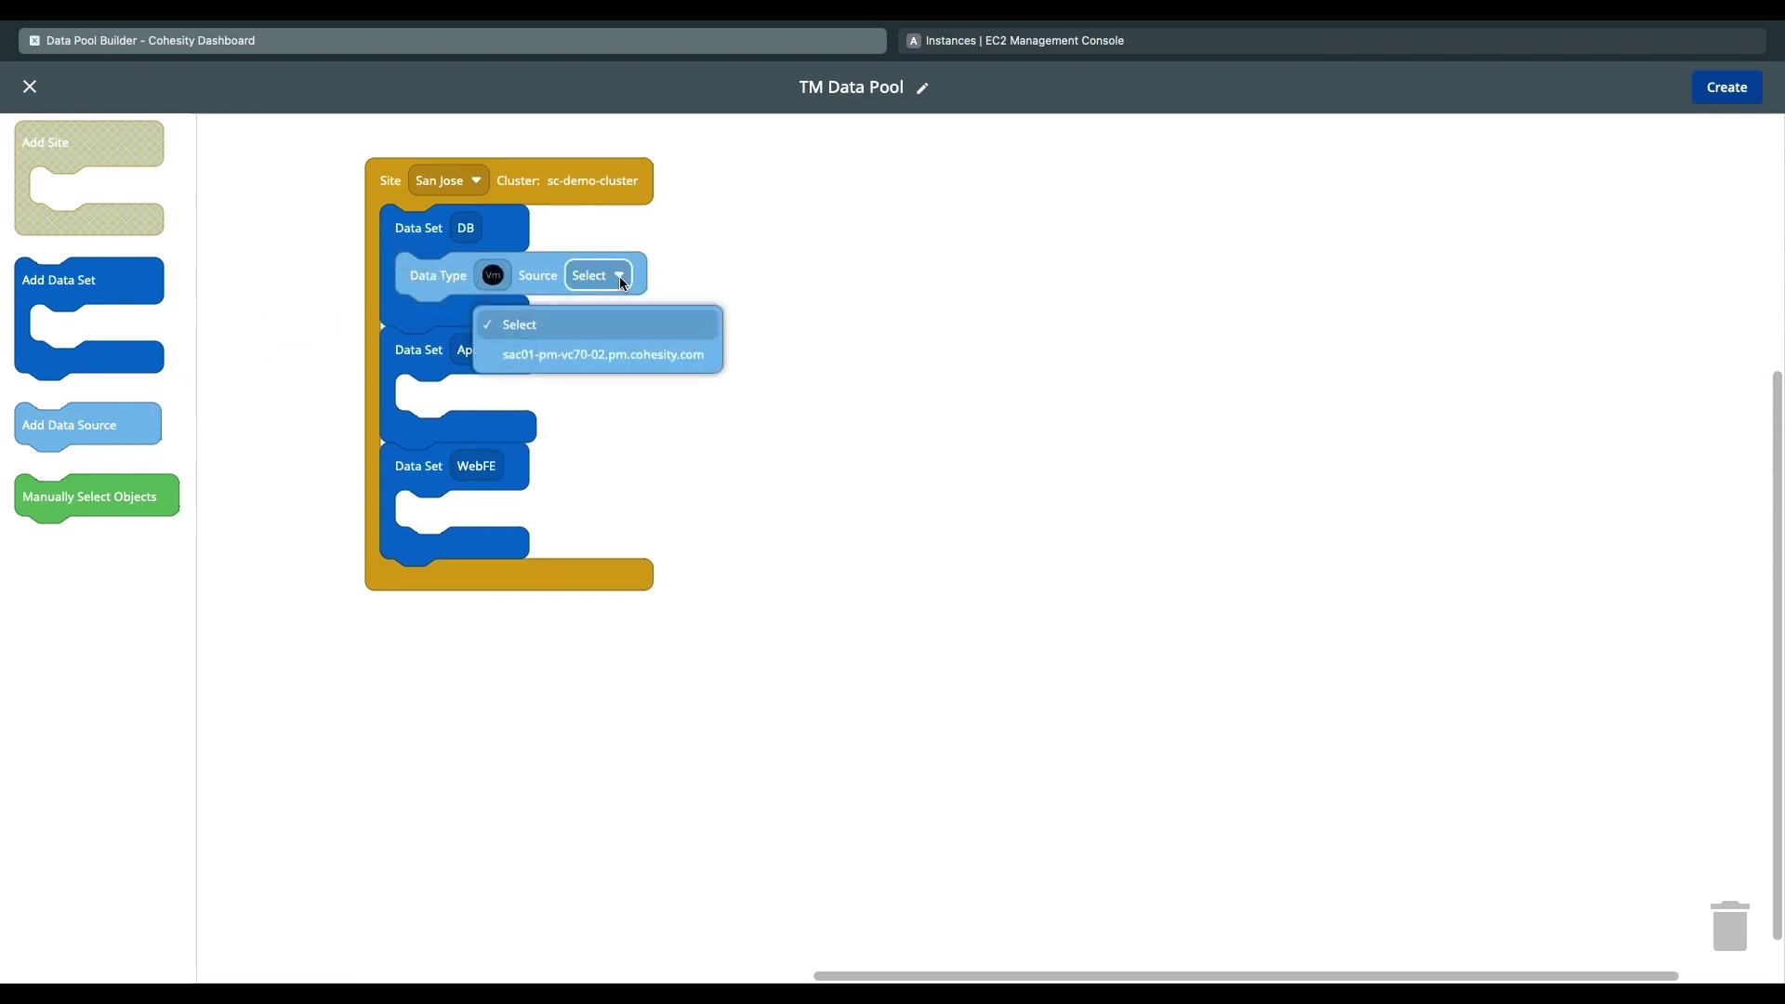
click(642, 358)
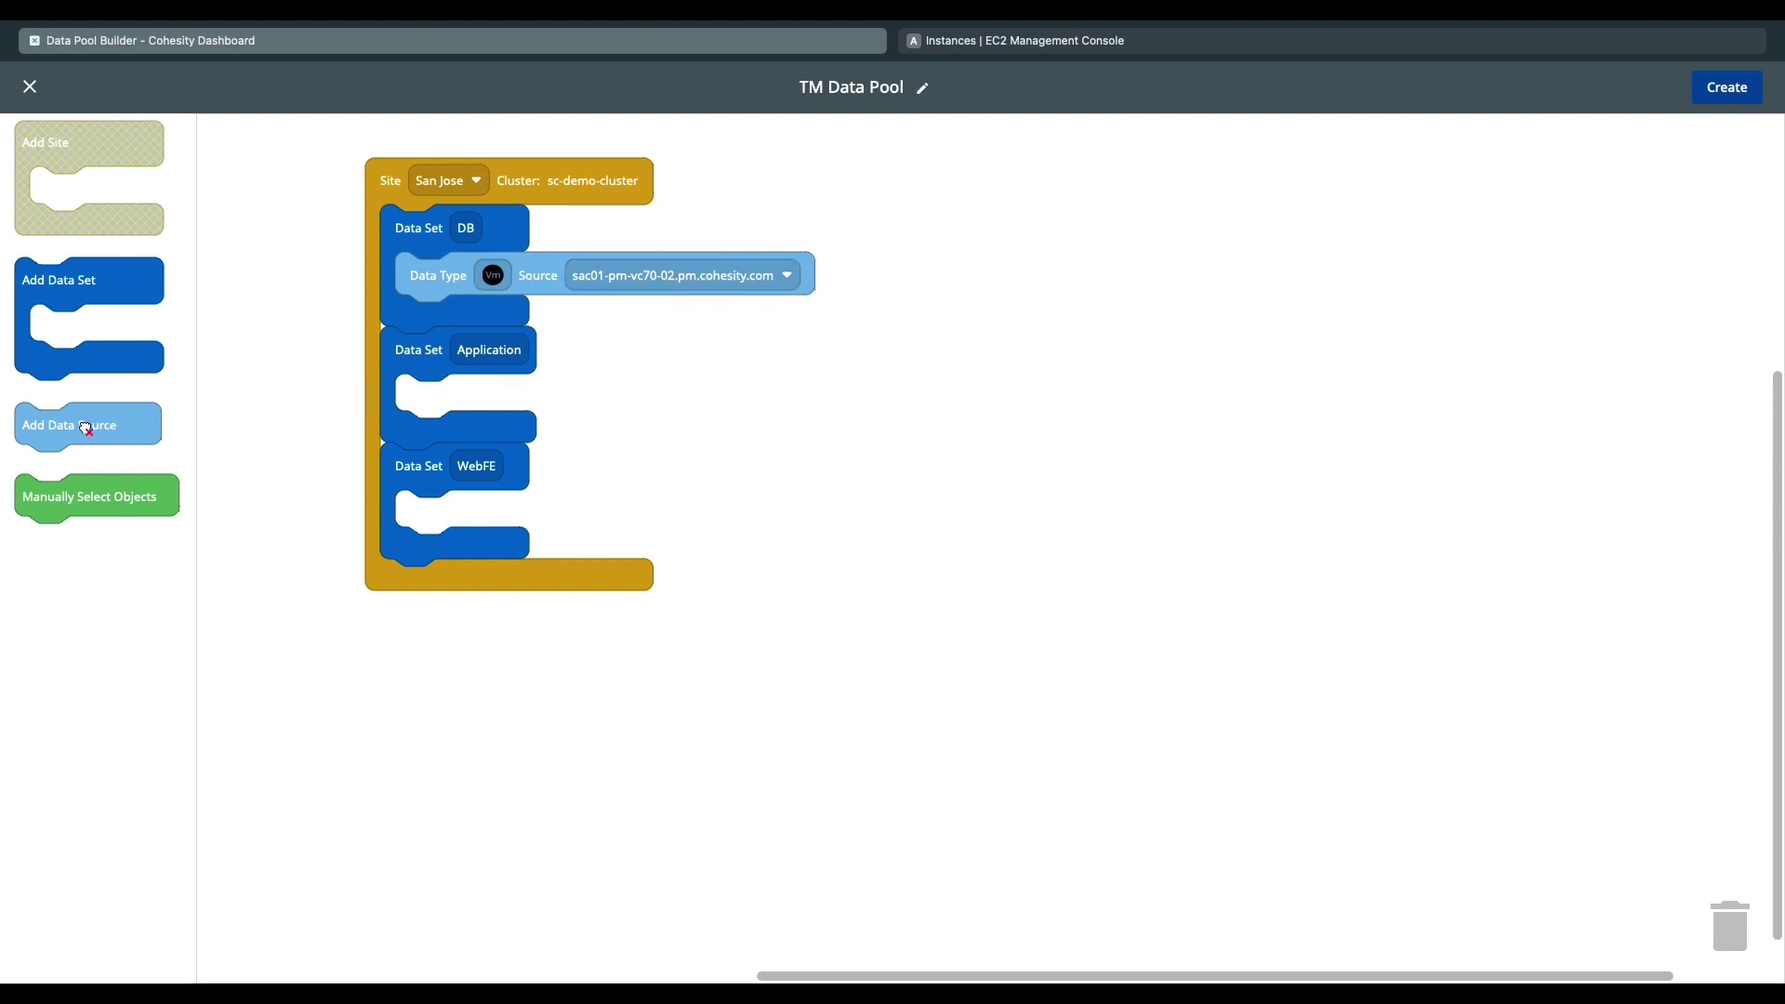
drag(93, 425, 483, 397)
click(625, 402)
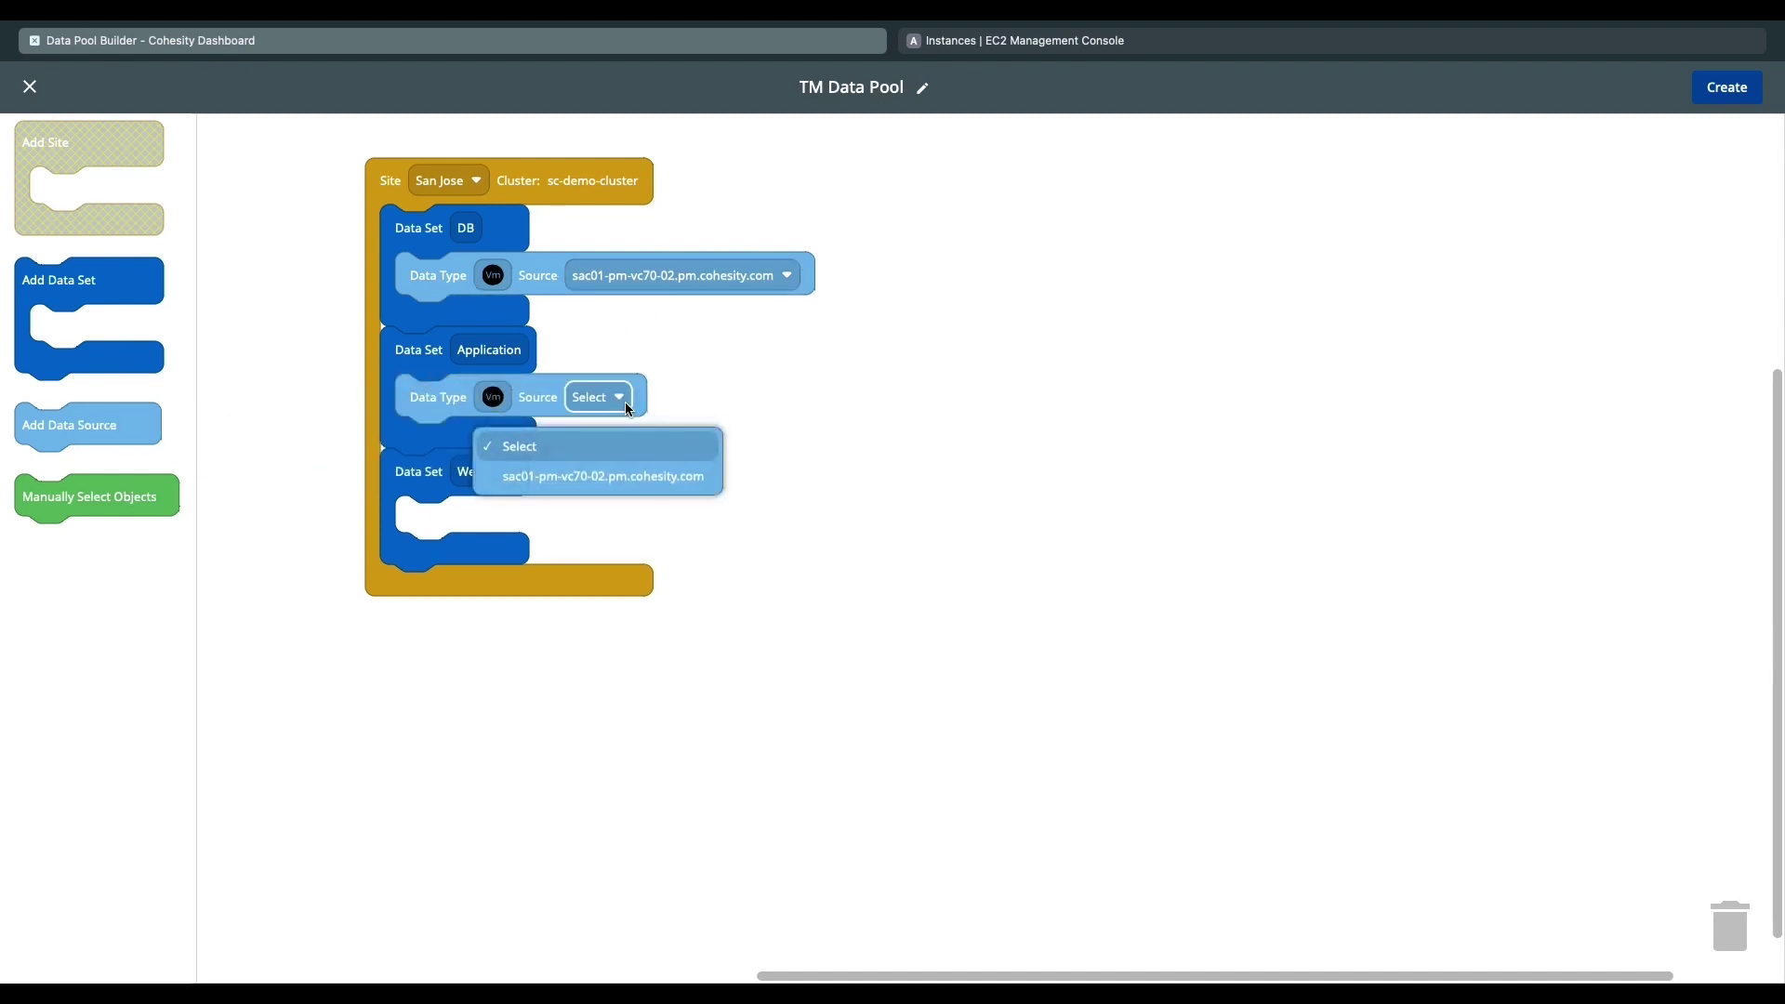
click(625, 472)
drag(93, 426, 479, 526)
click(603, 526)
click(616, 595)
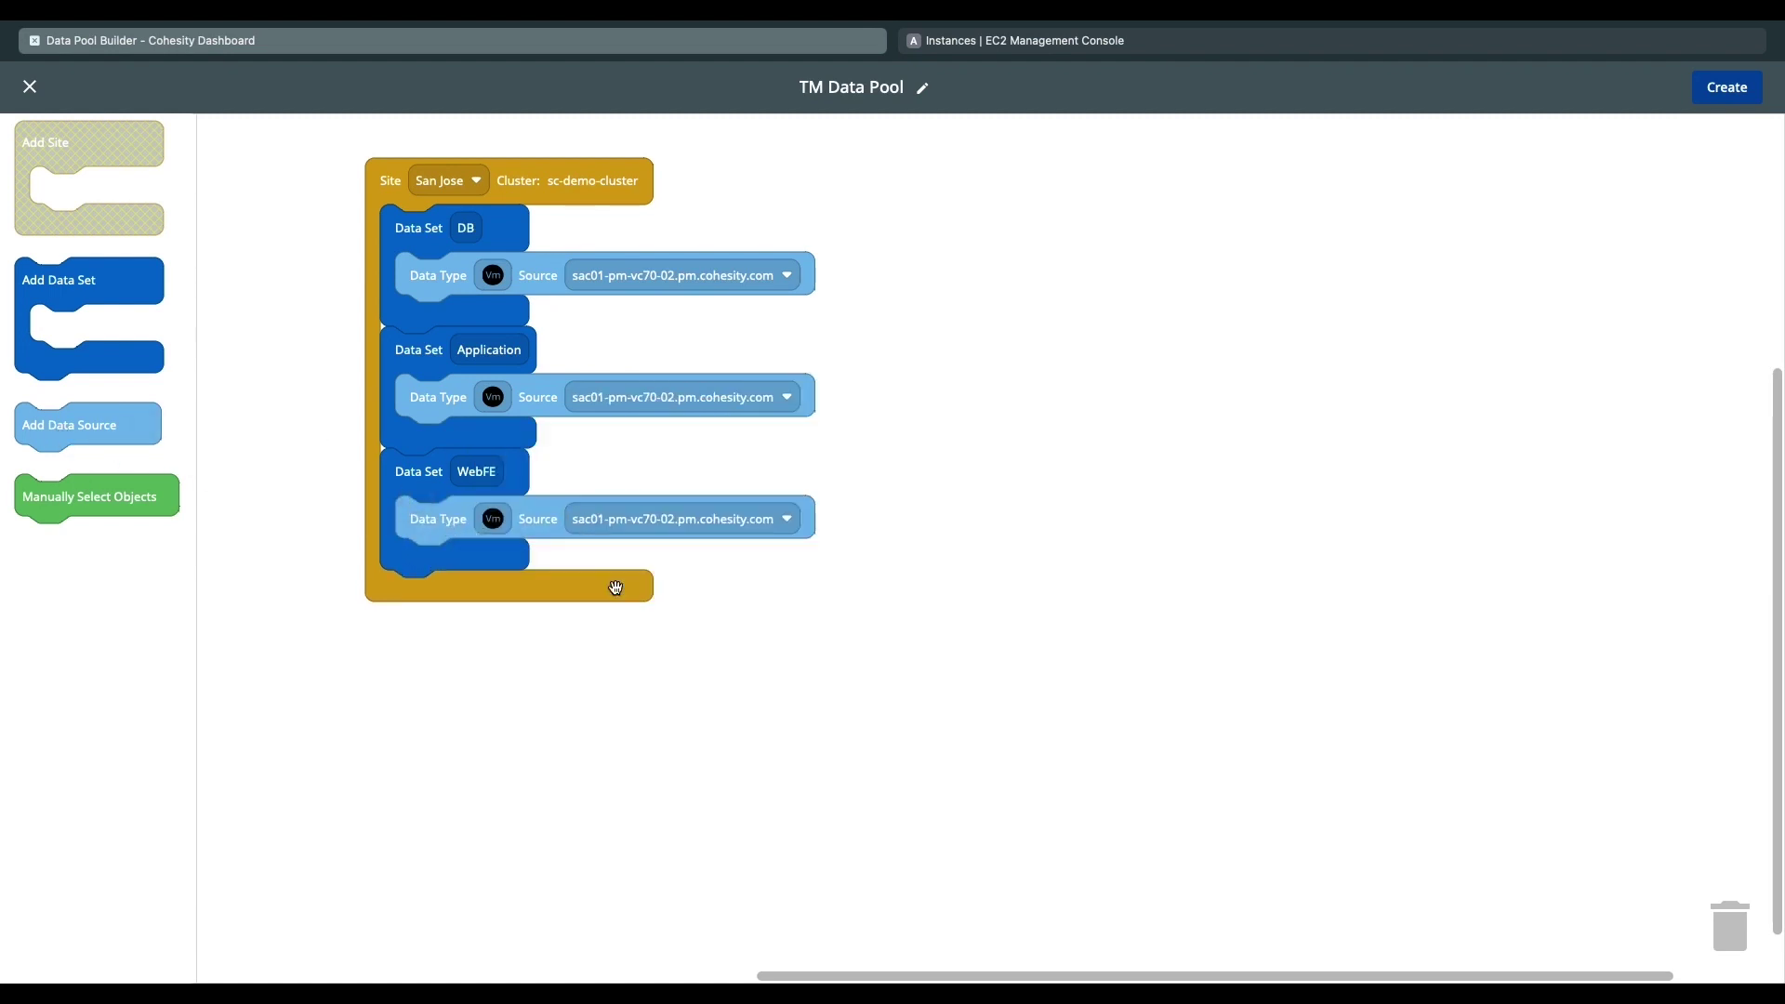
Add a manual object selection to the DB data set, search for "bkep" and include the VM BKep-3
drag(65, 493, 455, 327)
click(522, 318)
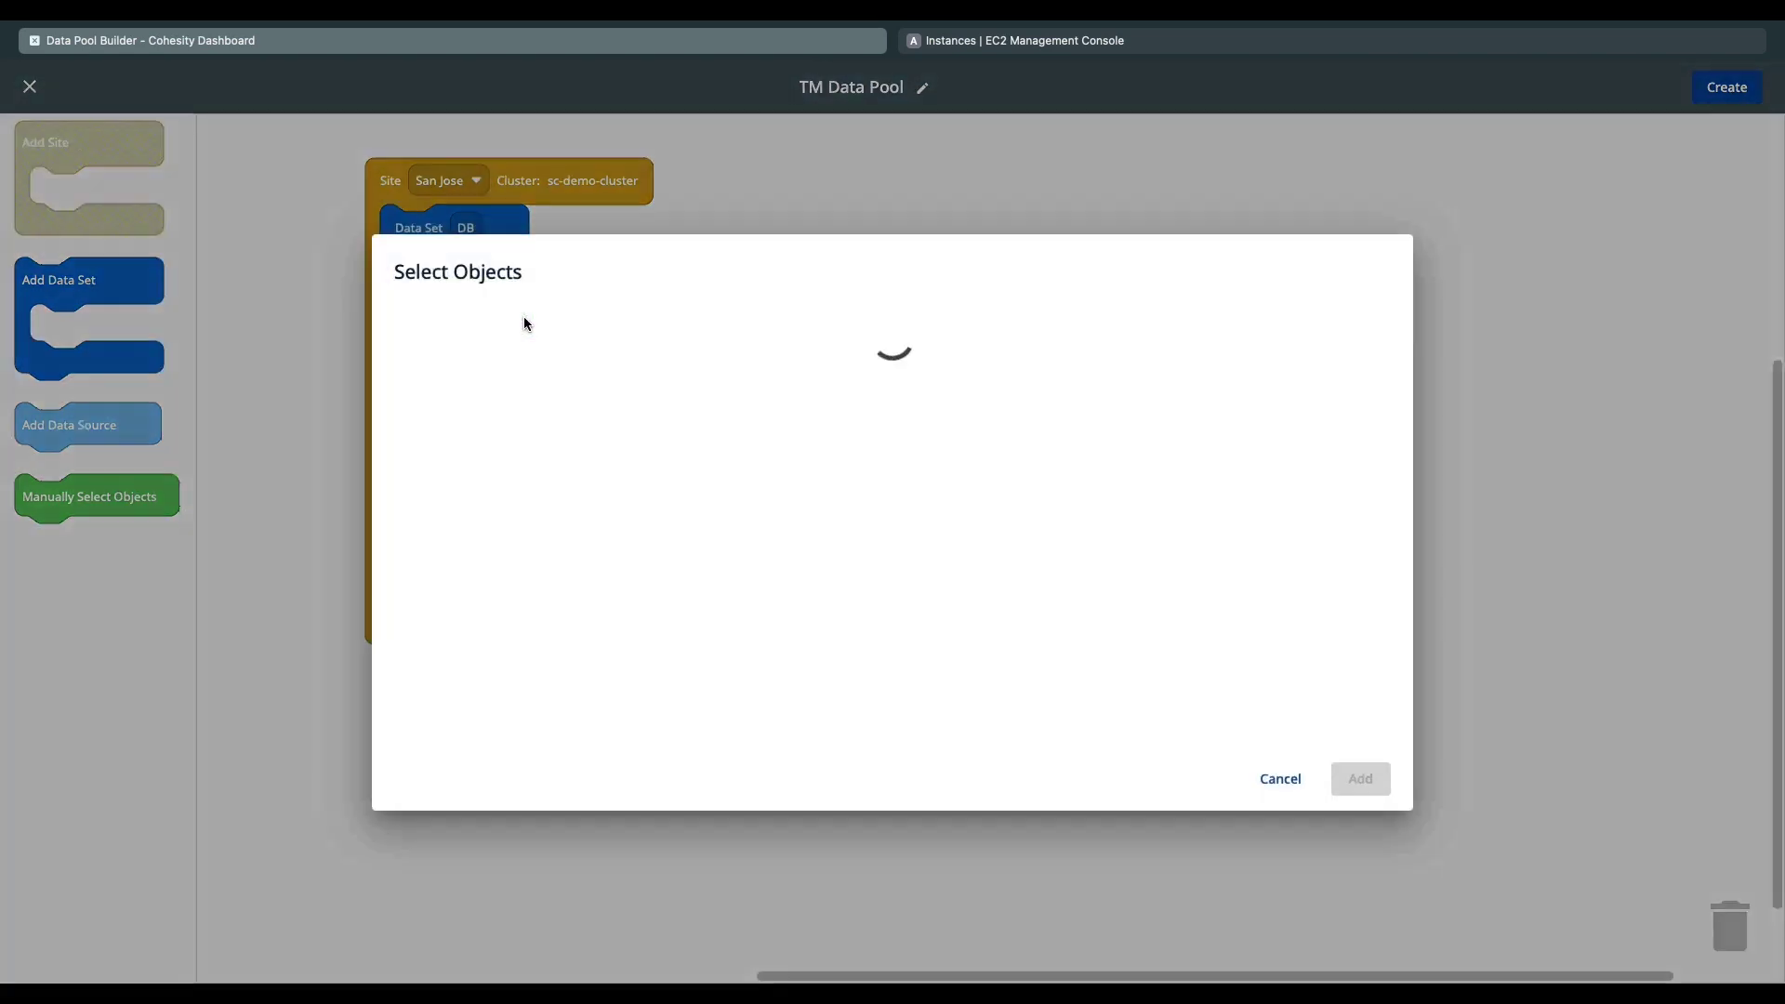
text(bkep)
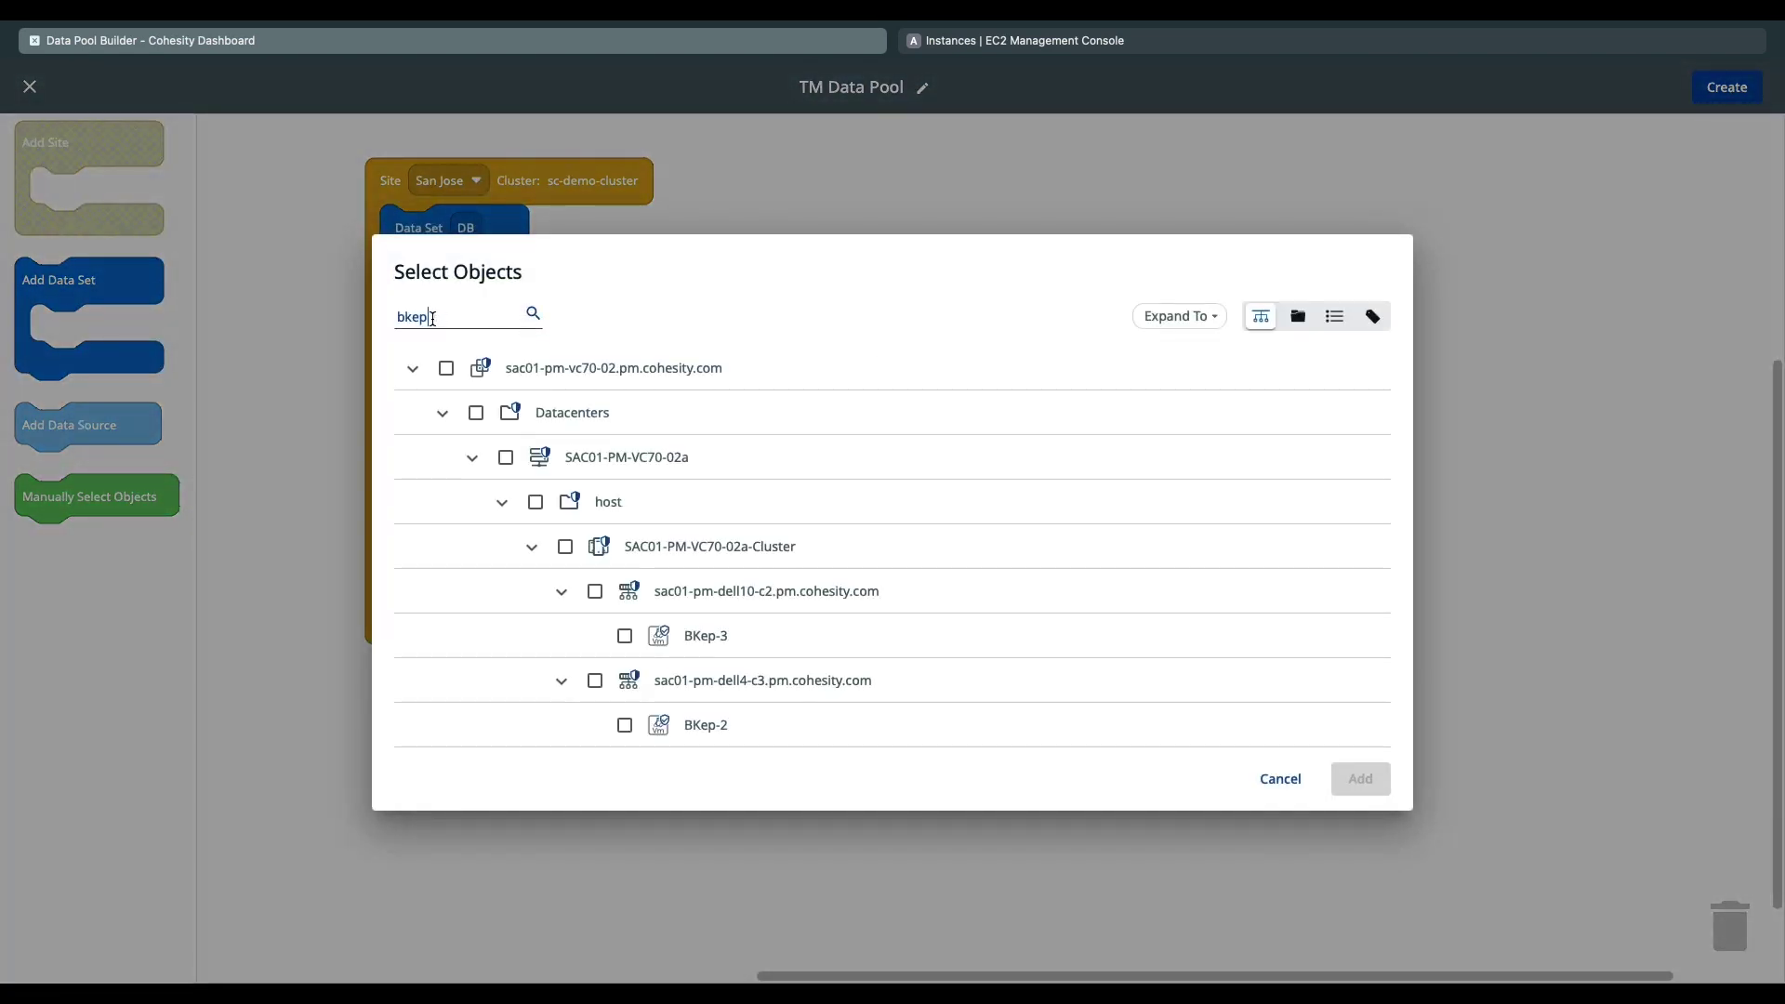
click(625, 636)
click(1344, 782)
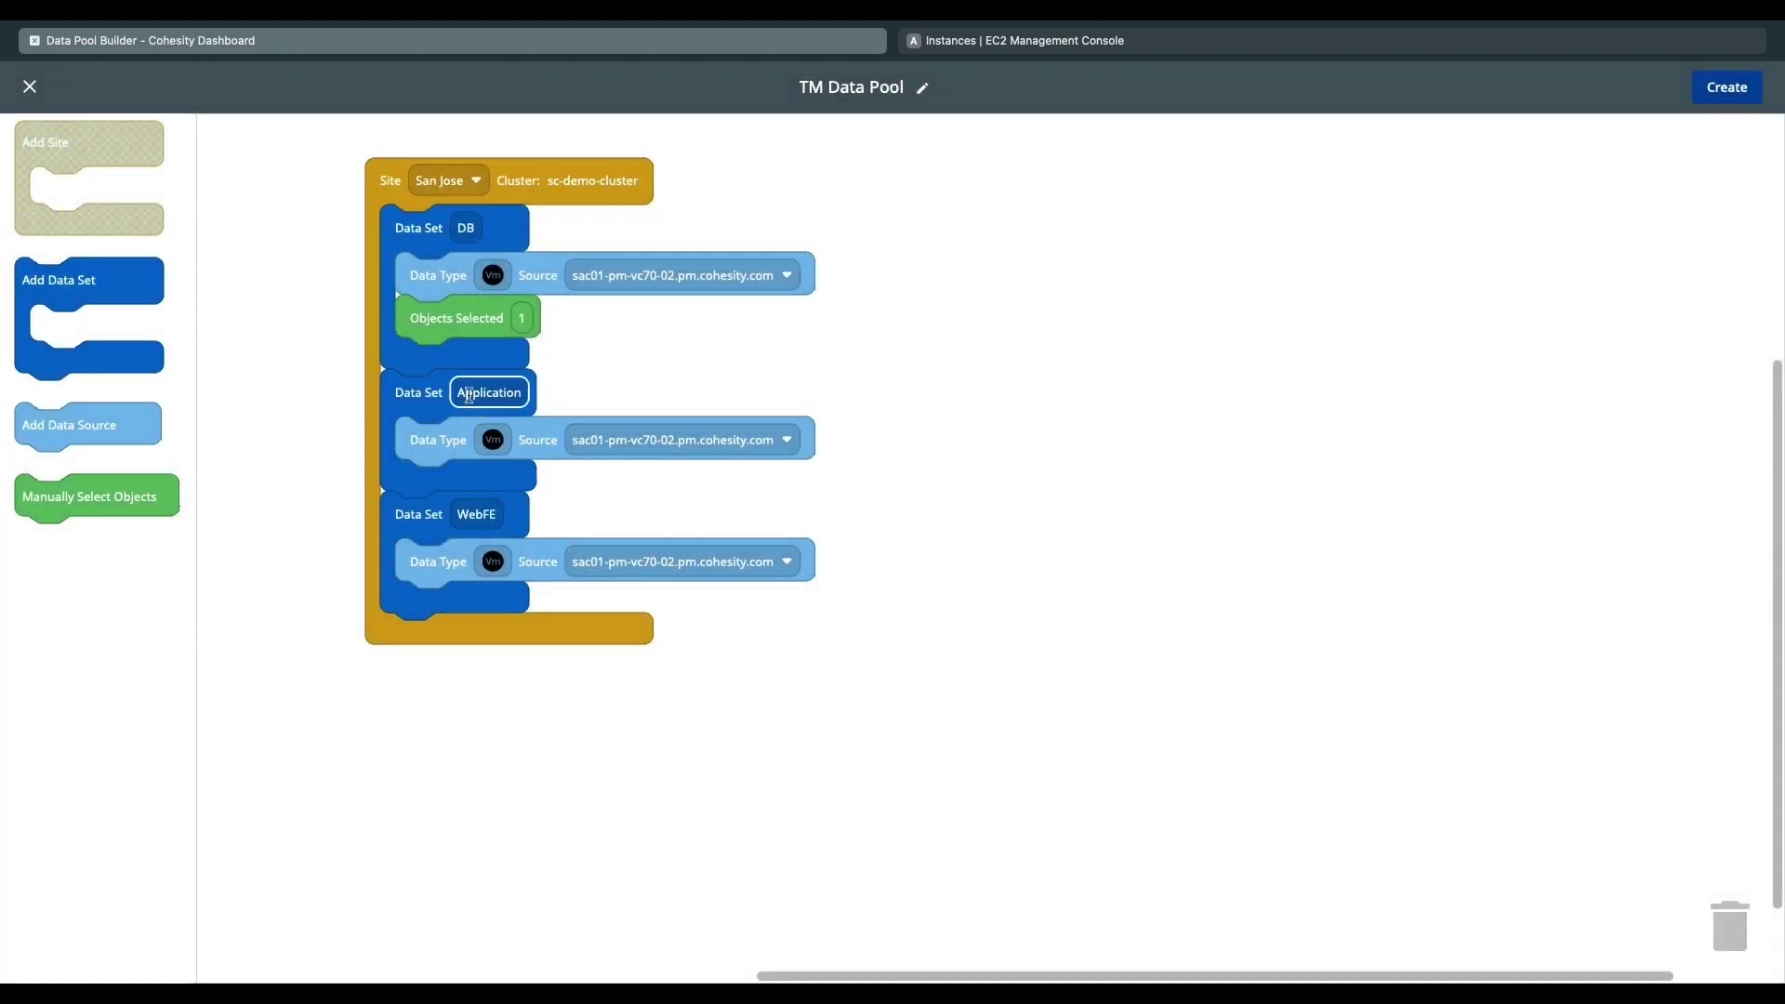
Add a manual object selection to the Application data set, search for "bkep" and include the VM BKep-2
drag(80, 474, 466, 486)
click(522, 483)
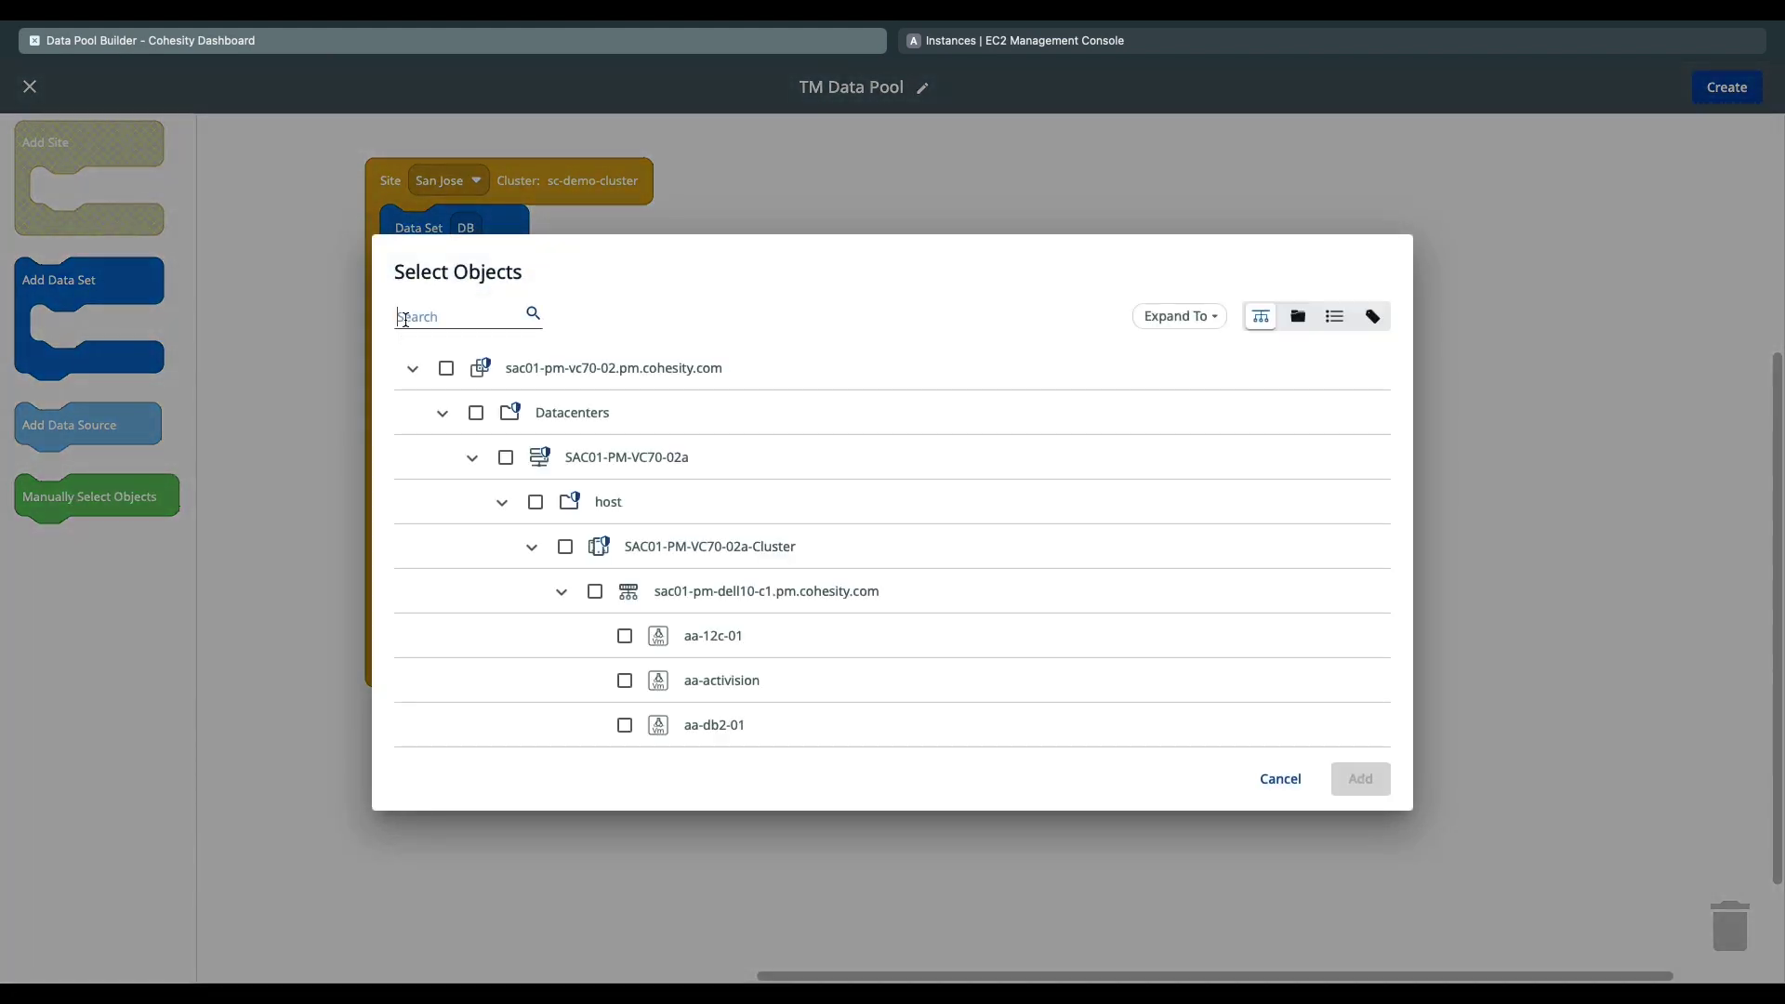
click(405, 317)
text(bkep)
click(625, 725)
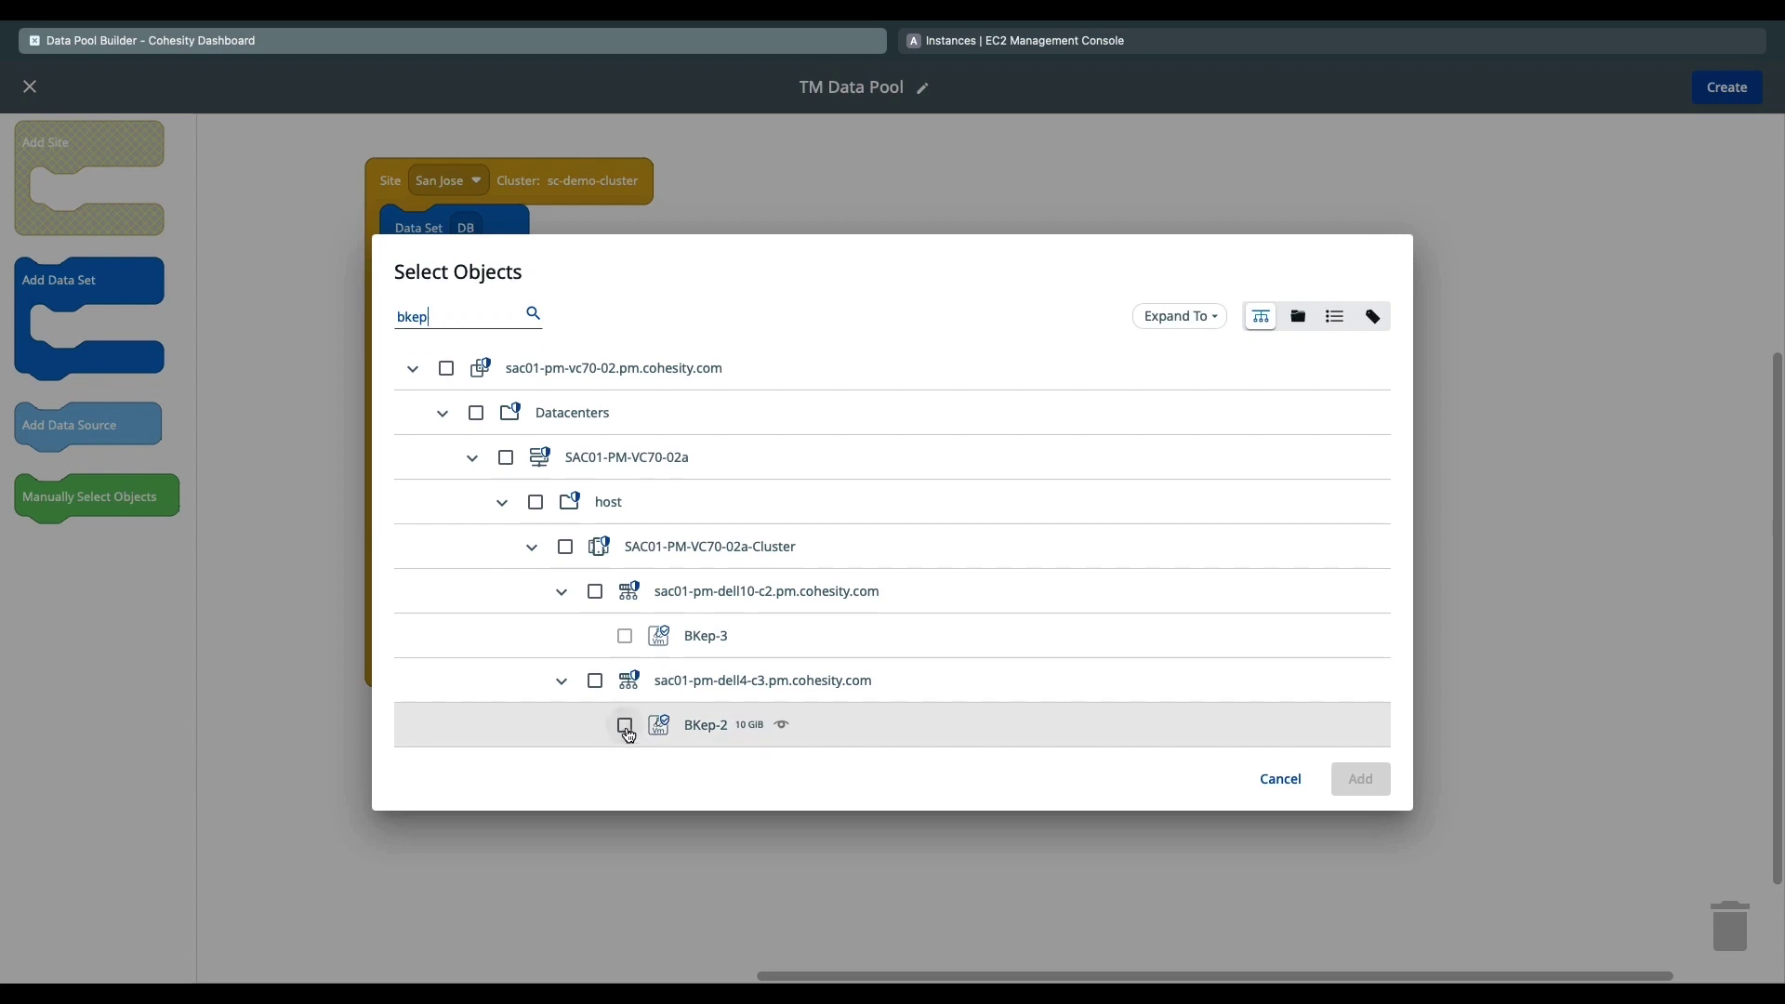
click(1361, 779)
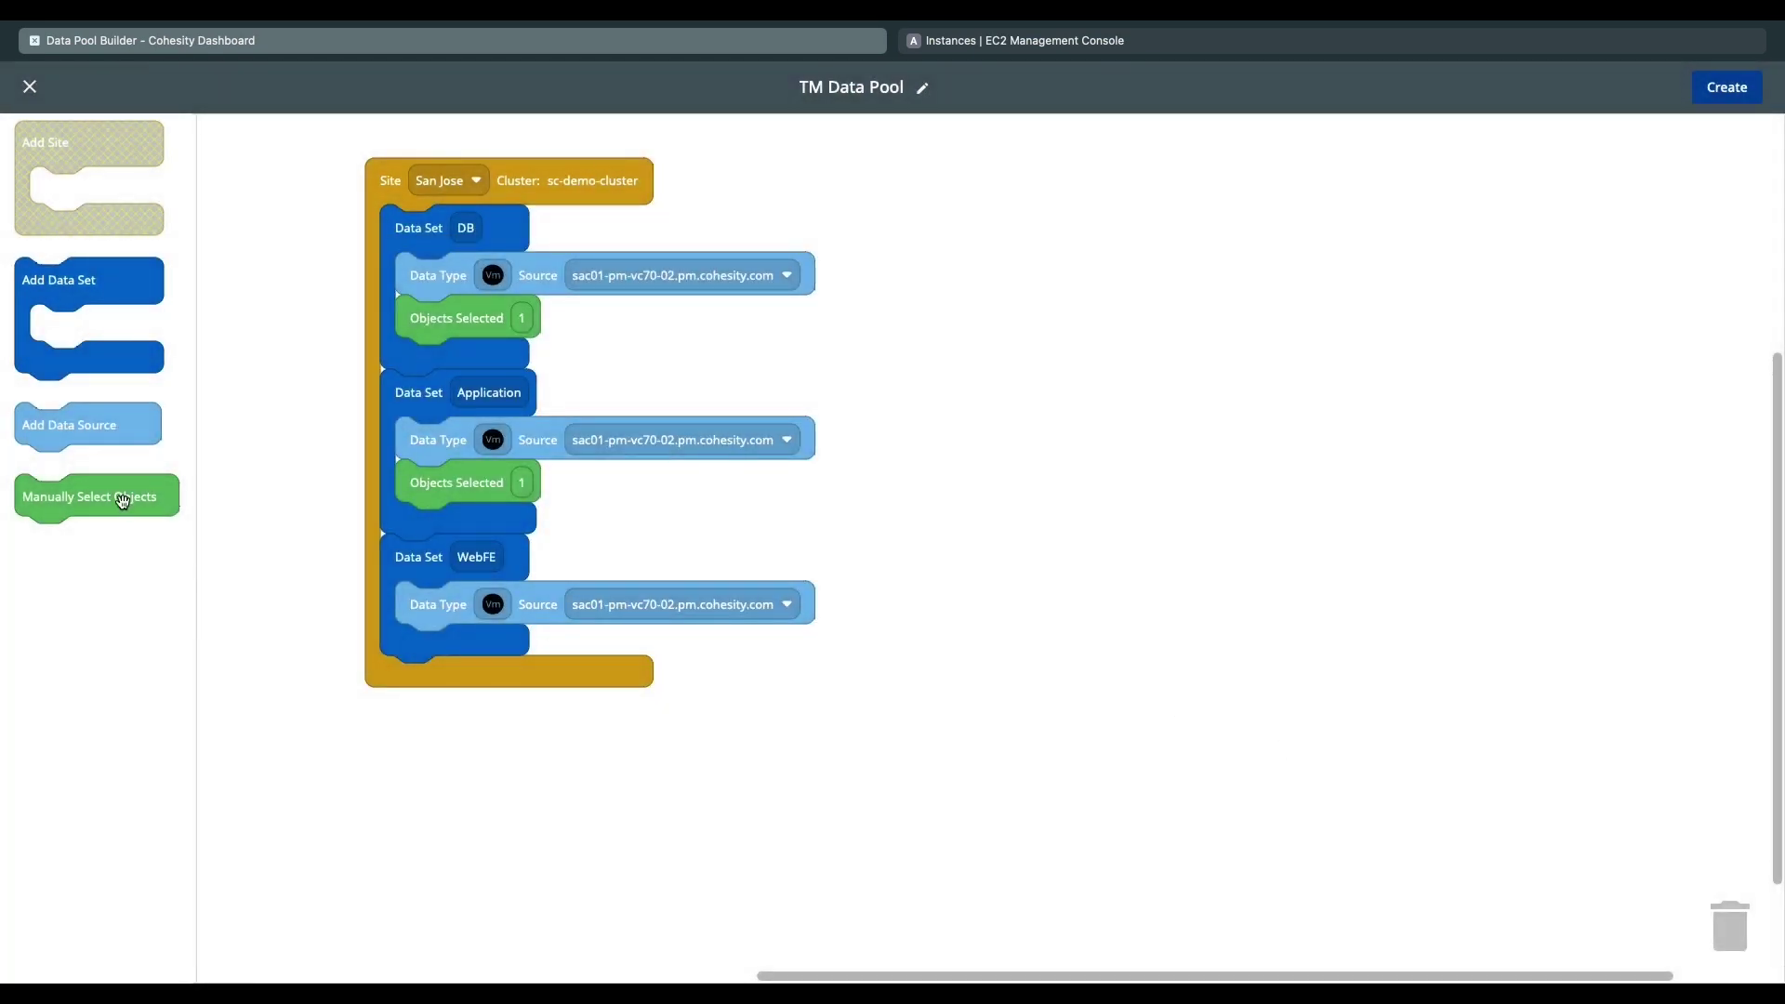
Manually select the VM BKep-12 for the WebFE data set using the search "bkep", and create the data pool
drag(65, 500, 413, 641)
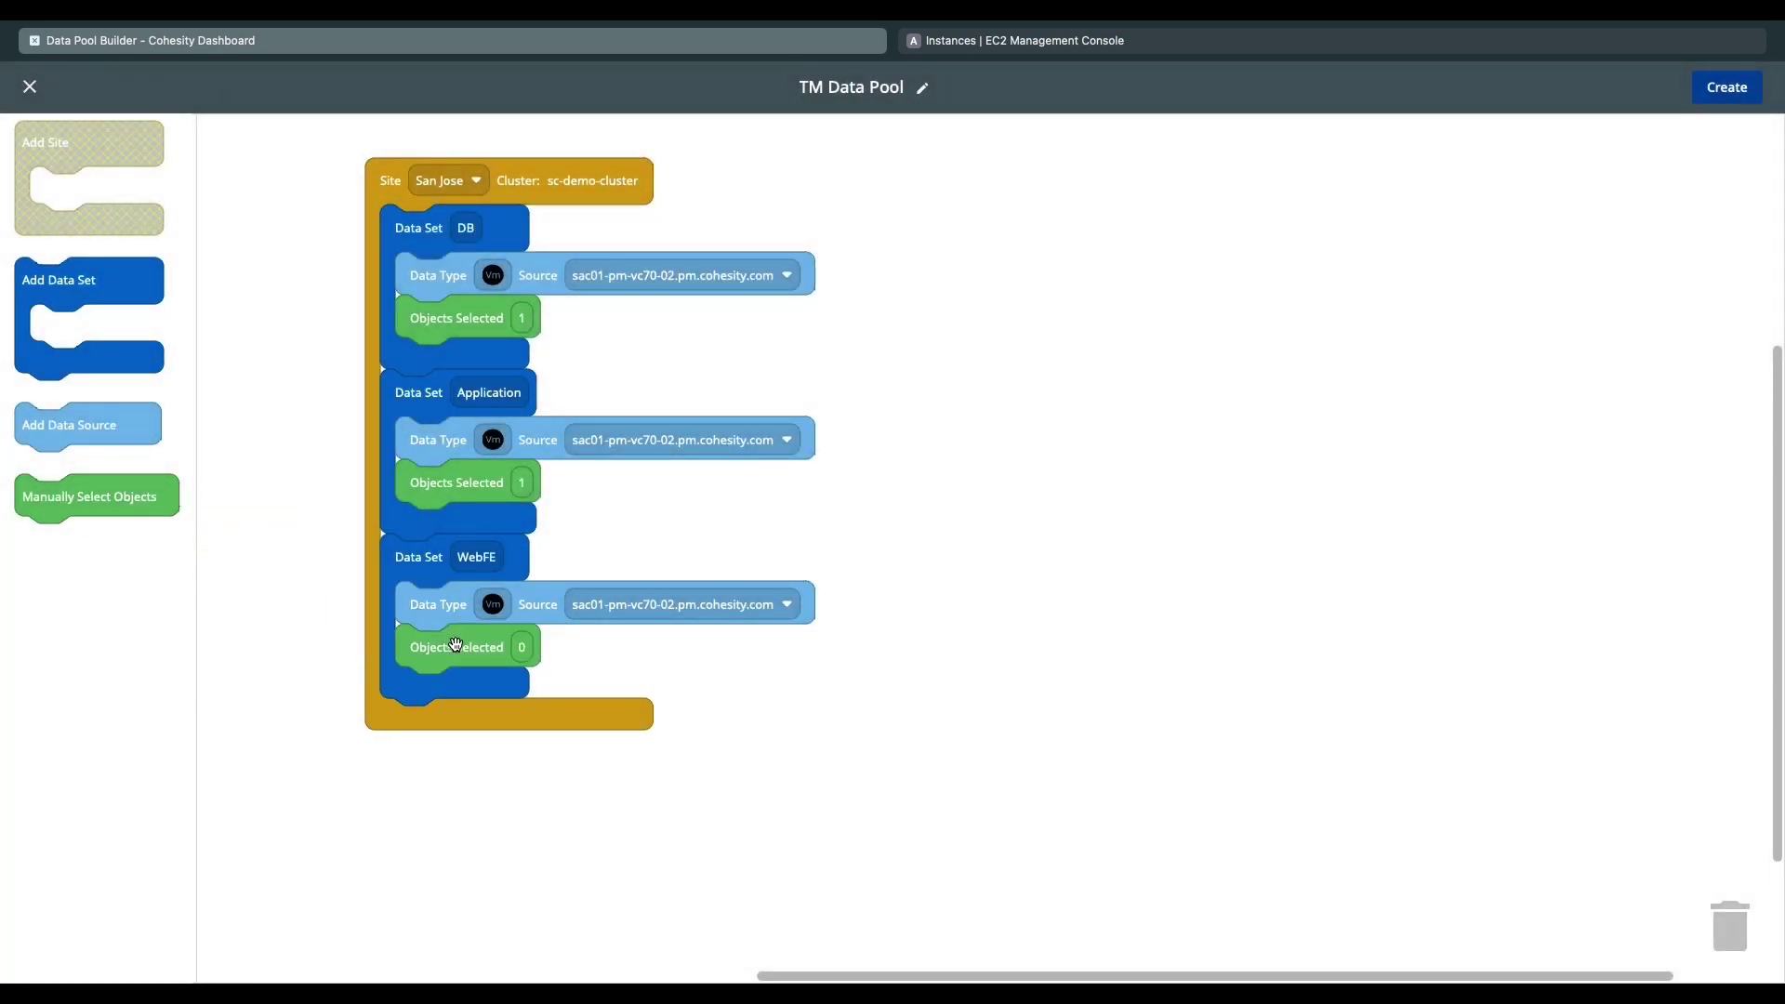
click(521, 653)
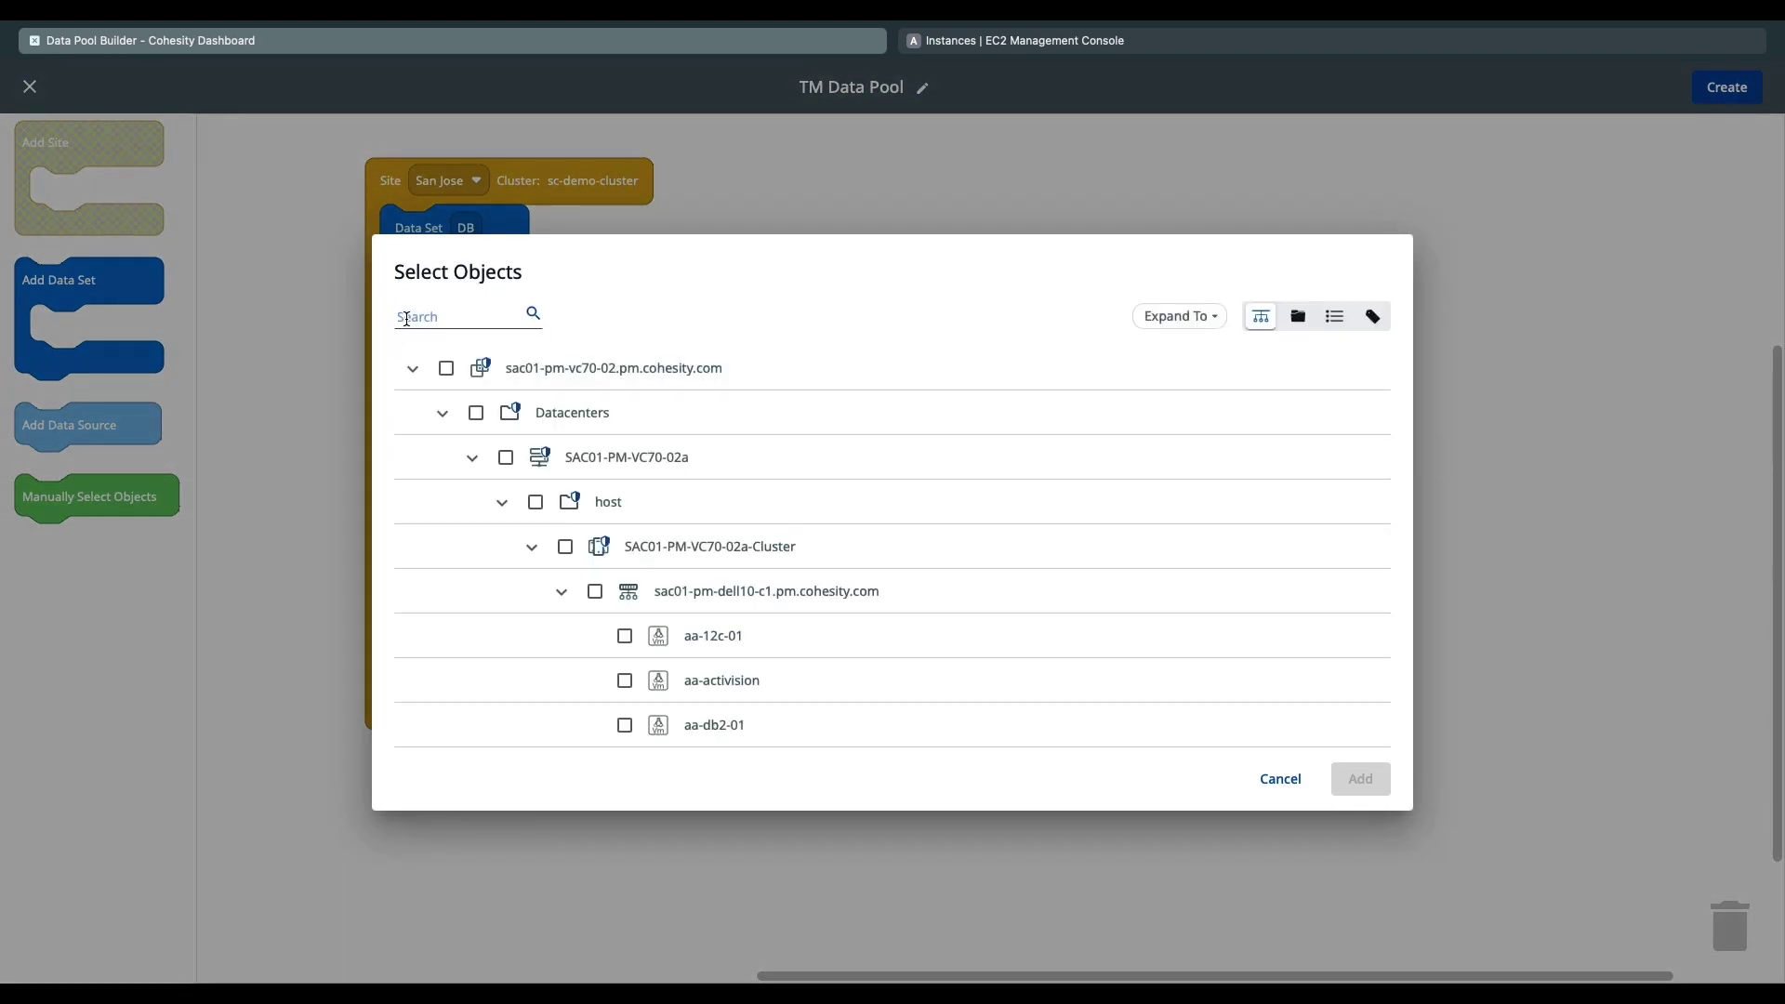
text(bkep)
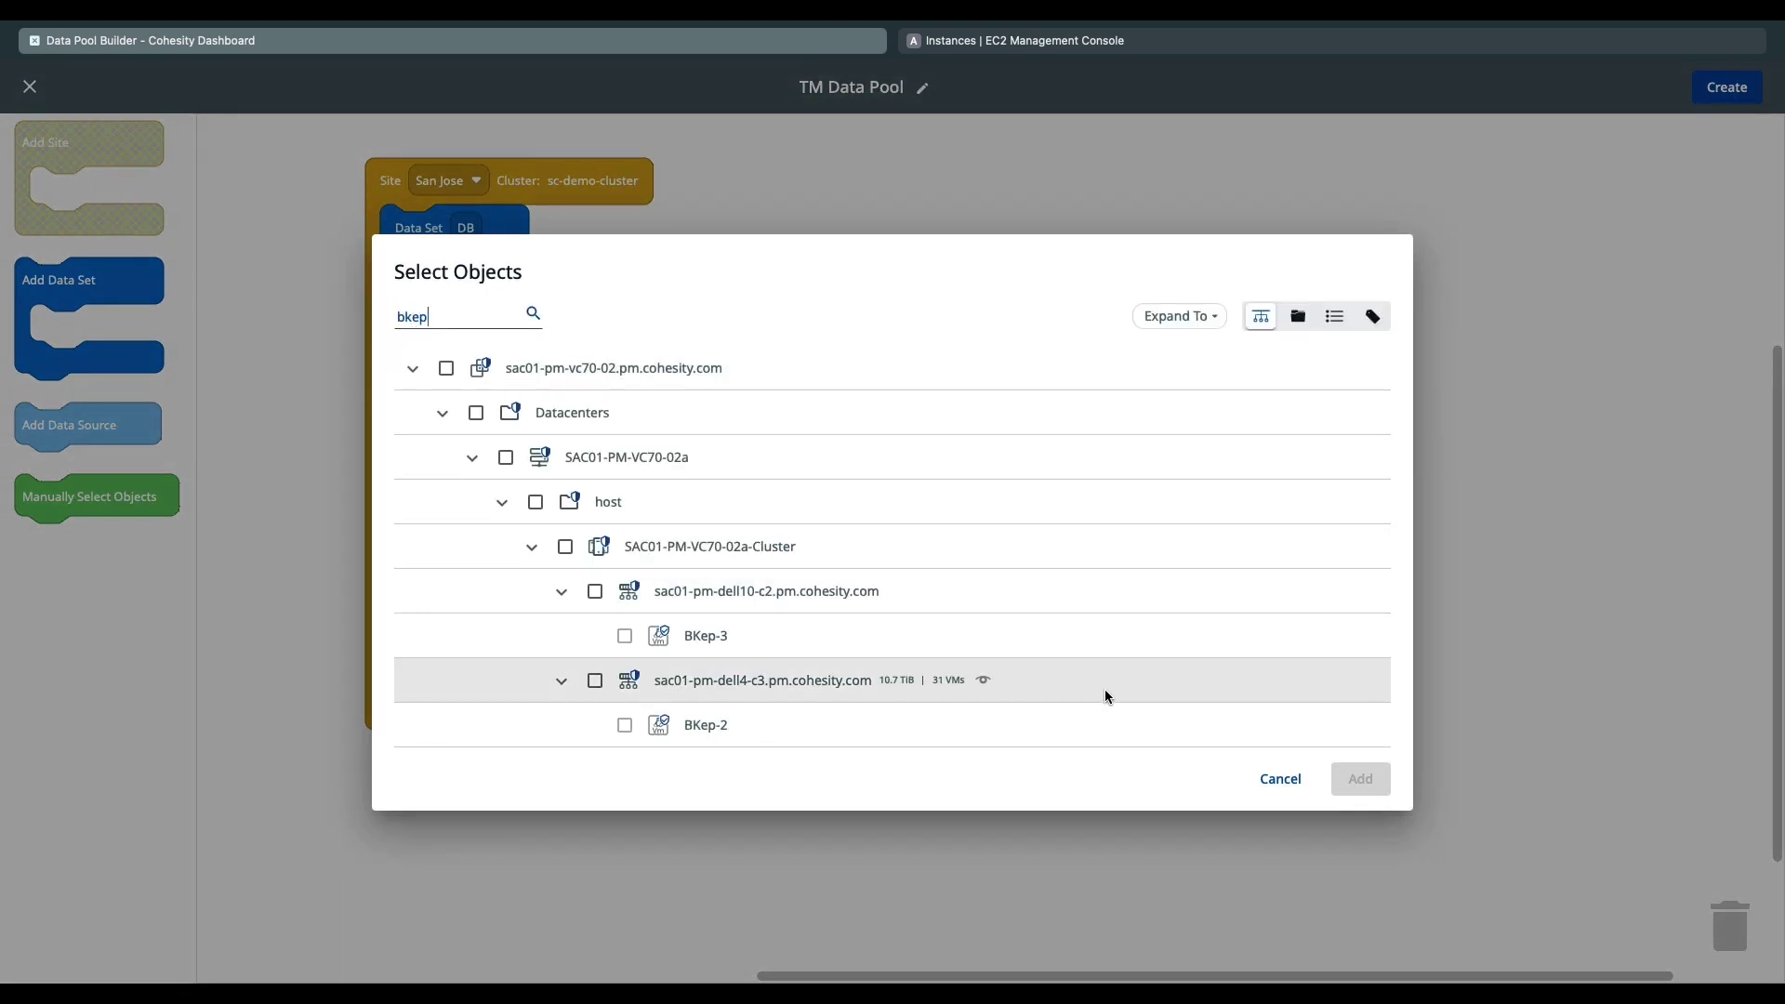
scroll(1104, 689, down, 5)
click(625, 679)
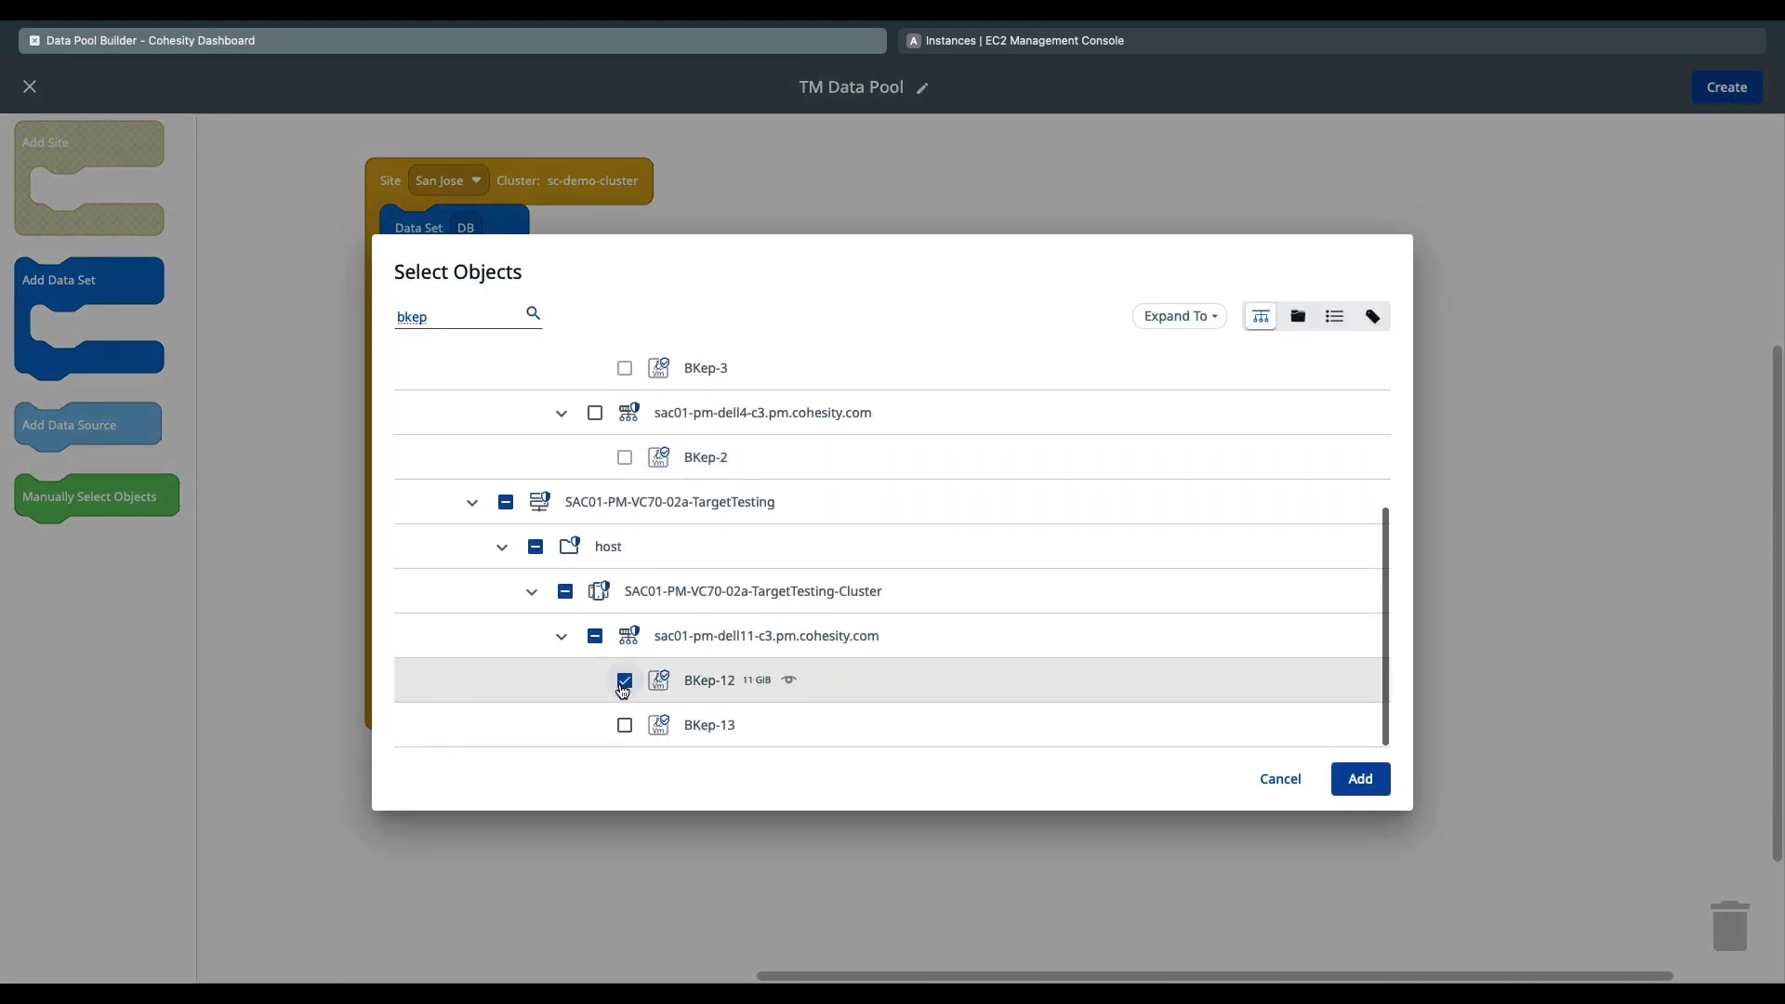
click(1360, 778)
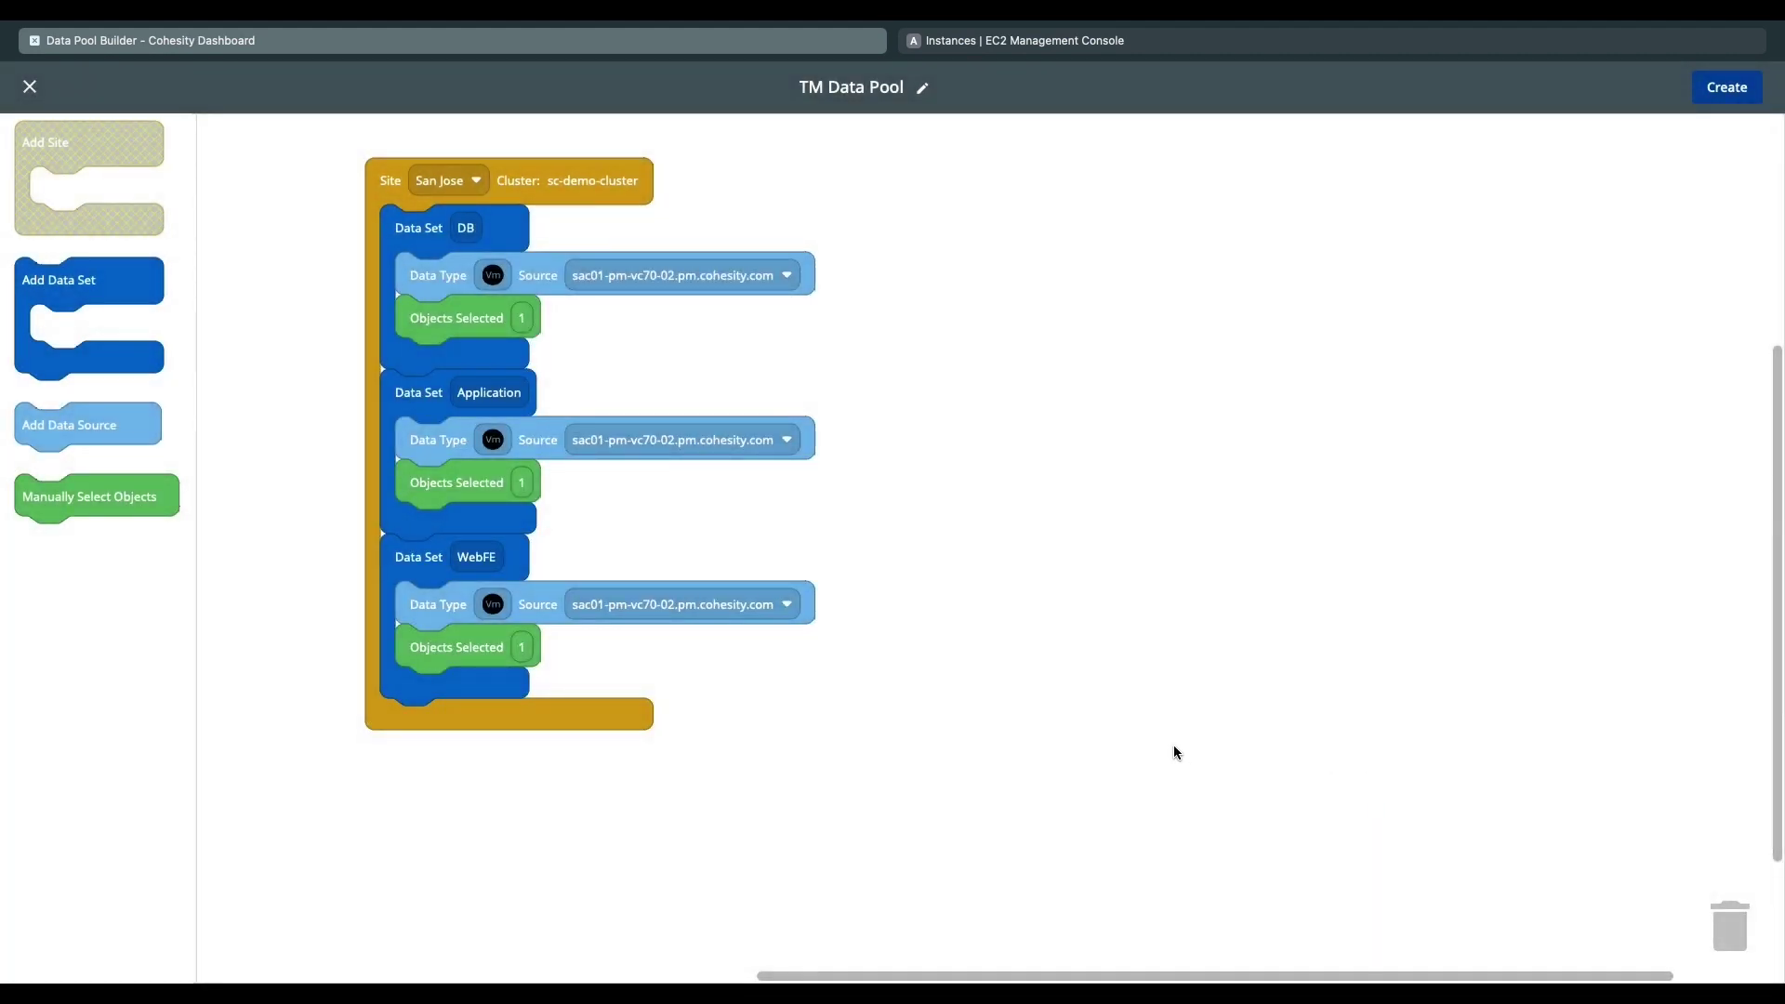
click(1723, 85)
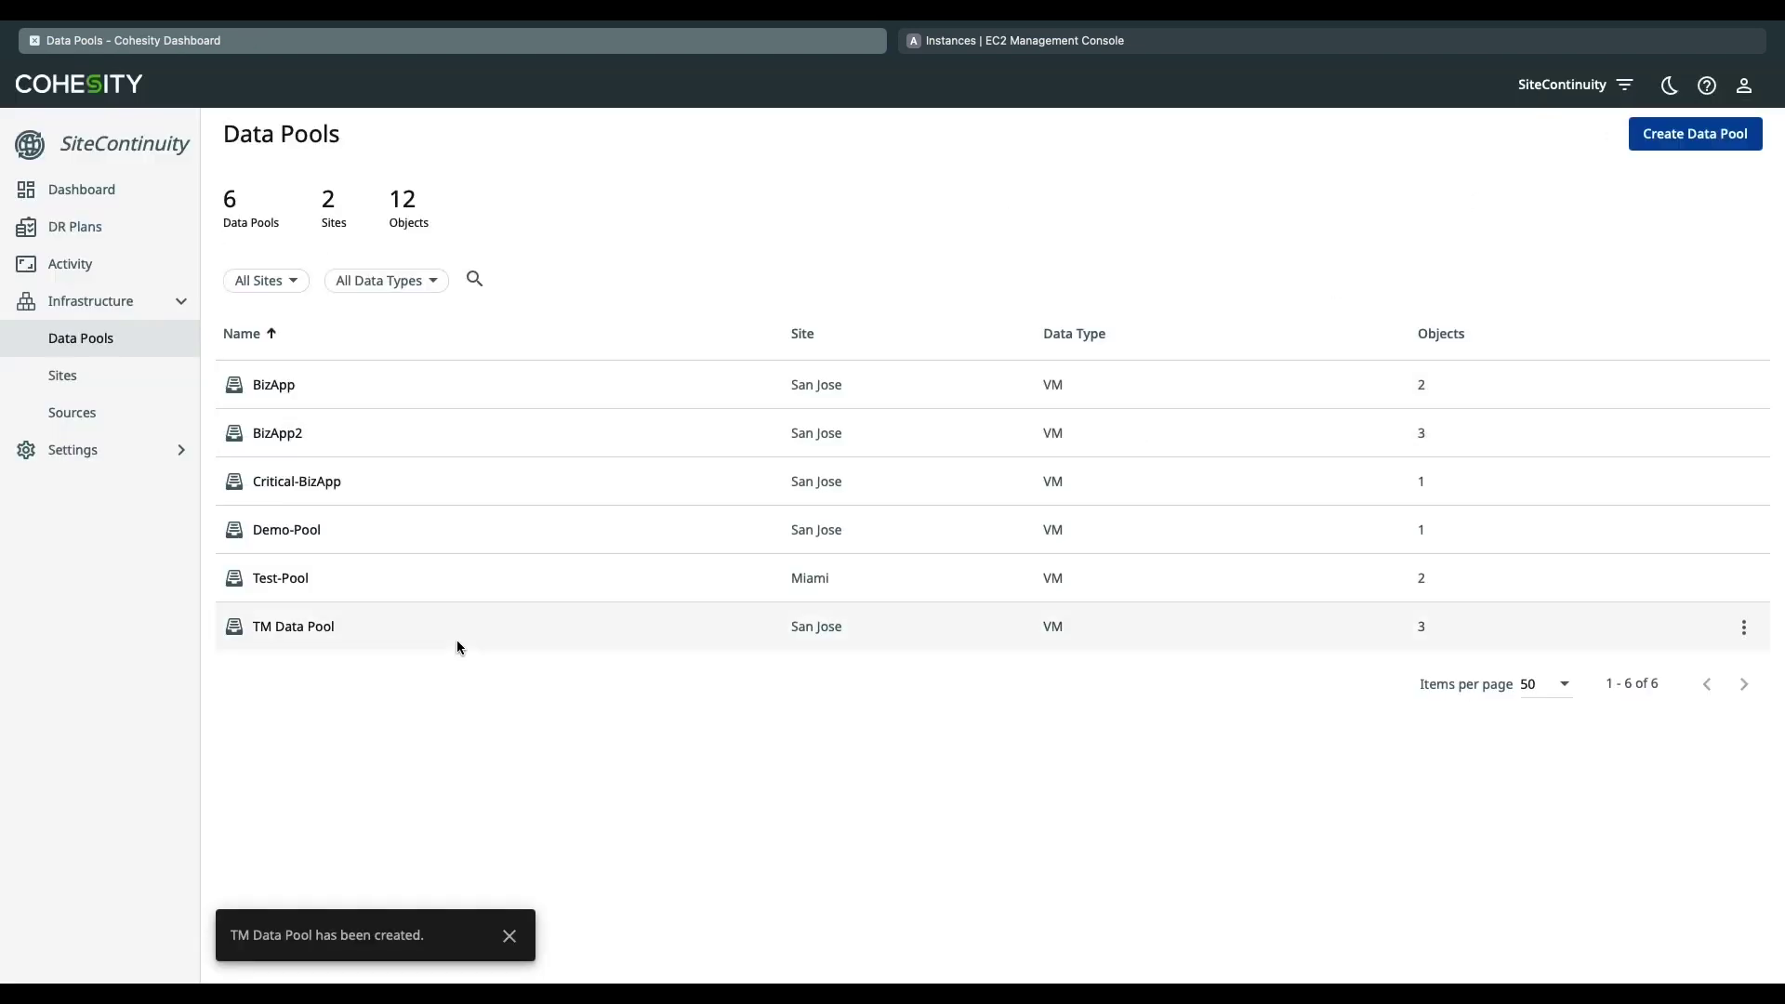
Create a new disaster recovery plan named "TM DR Plan"
click(131, 229)
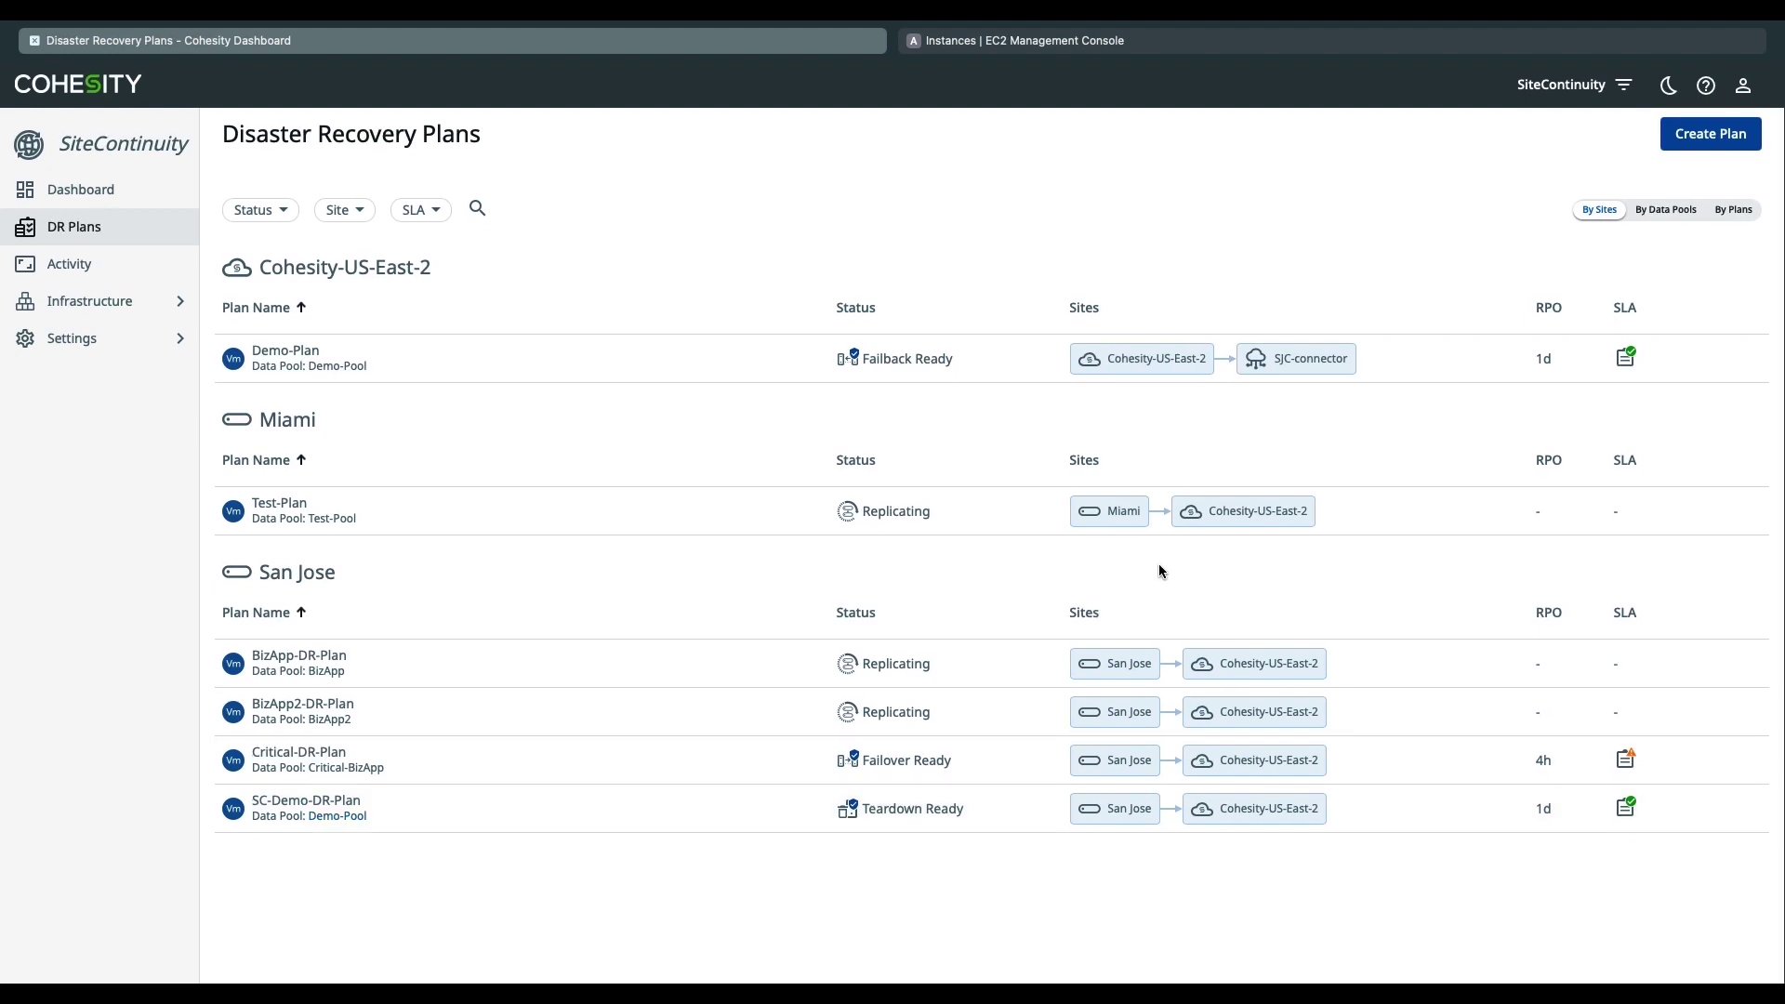
click(1735, 145)
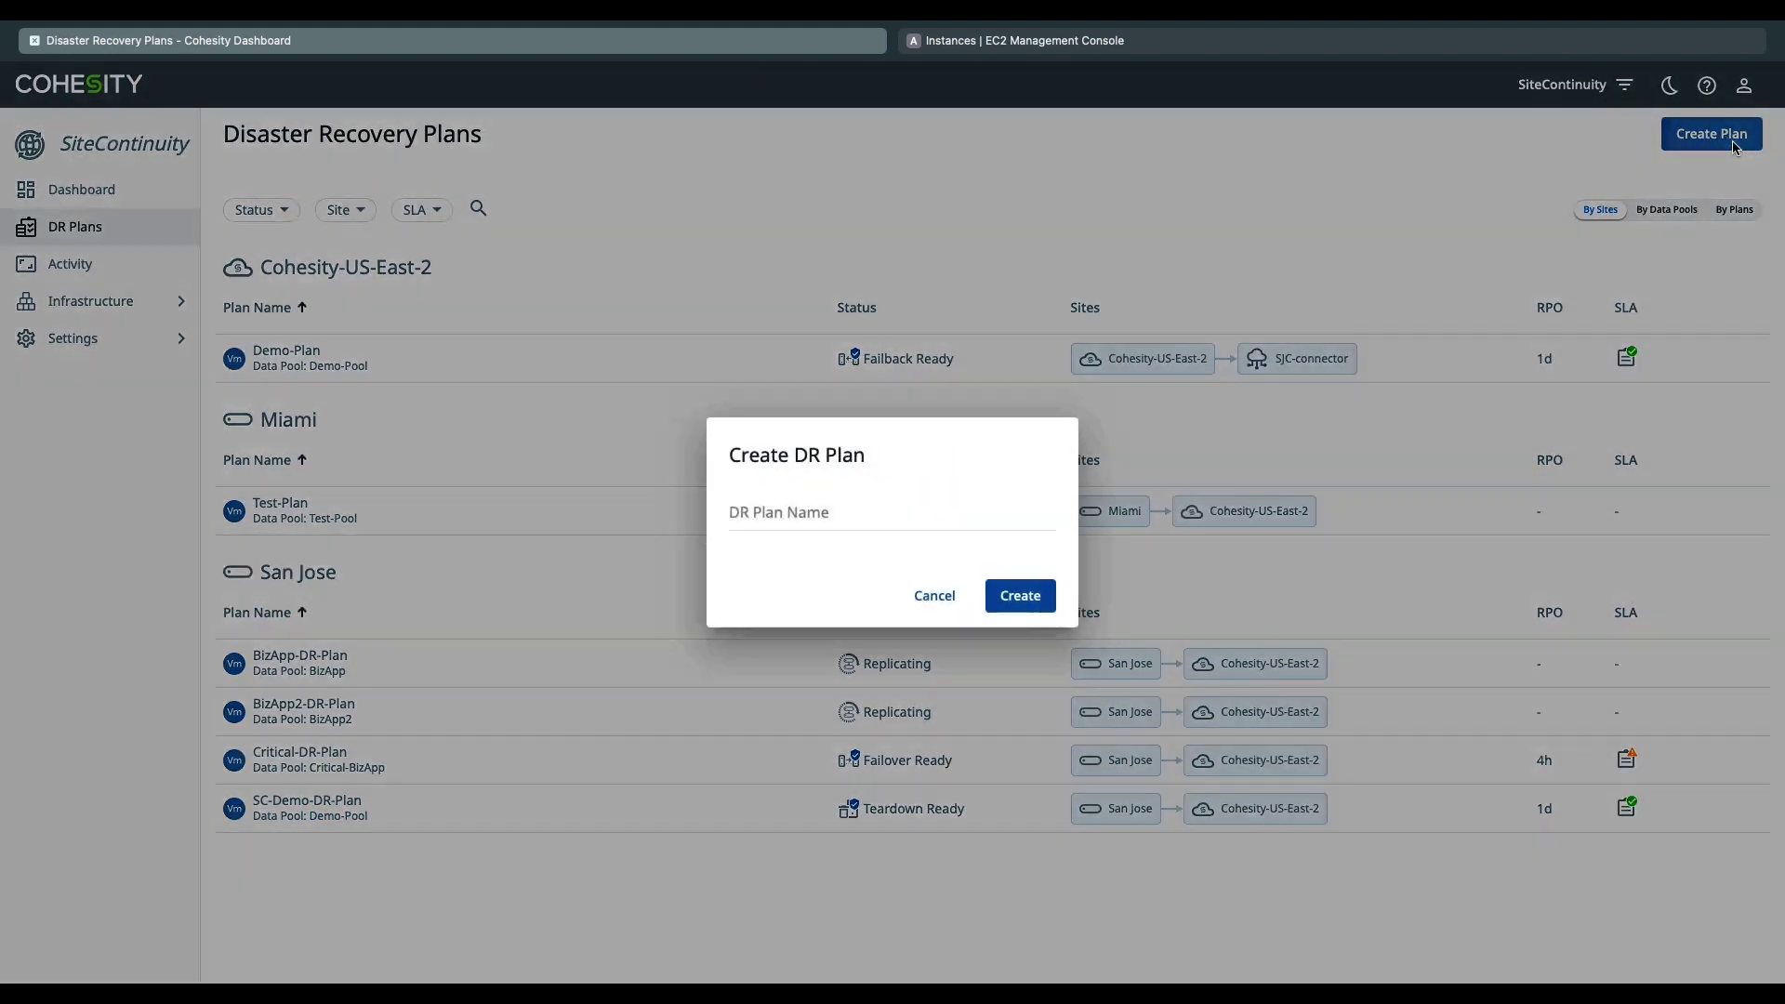
text(TM)
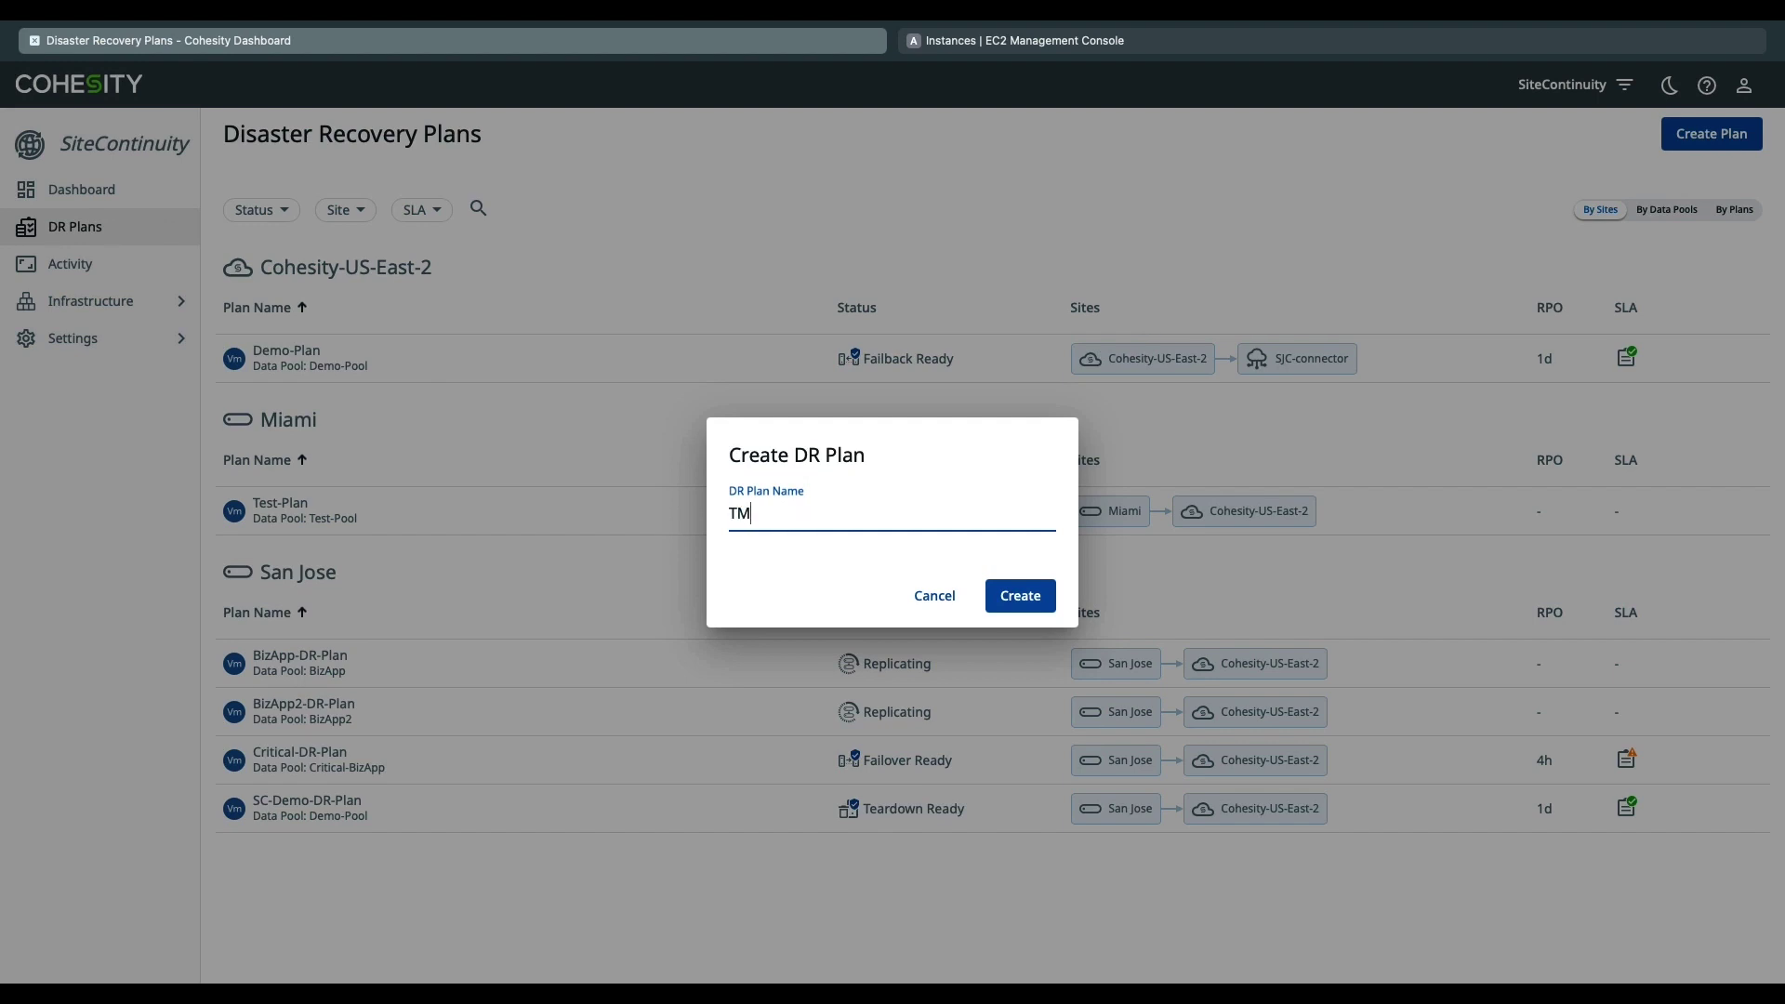
text( DR Plan)
click(1046, 600)
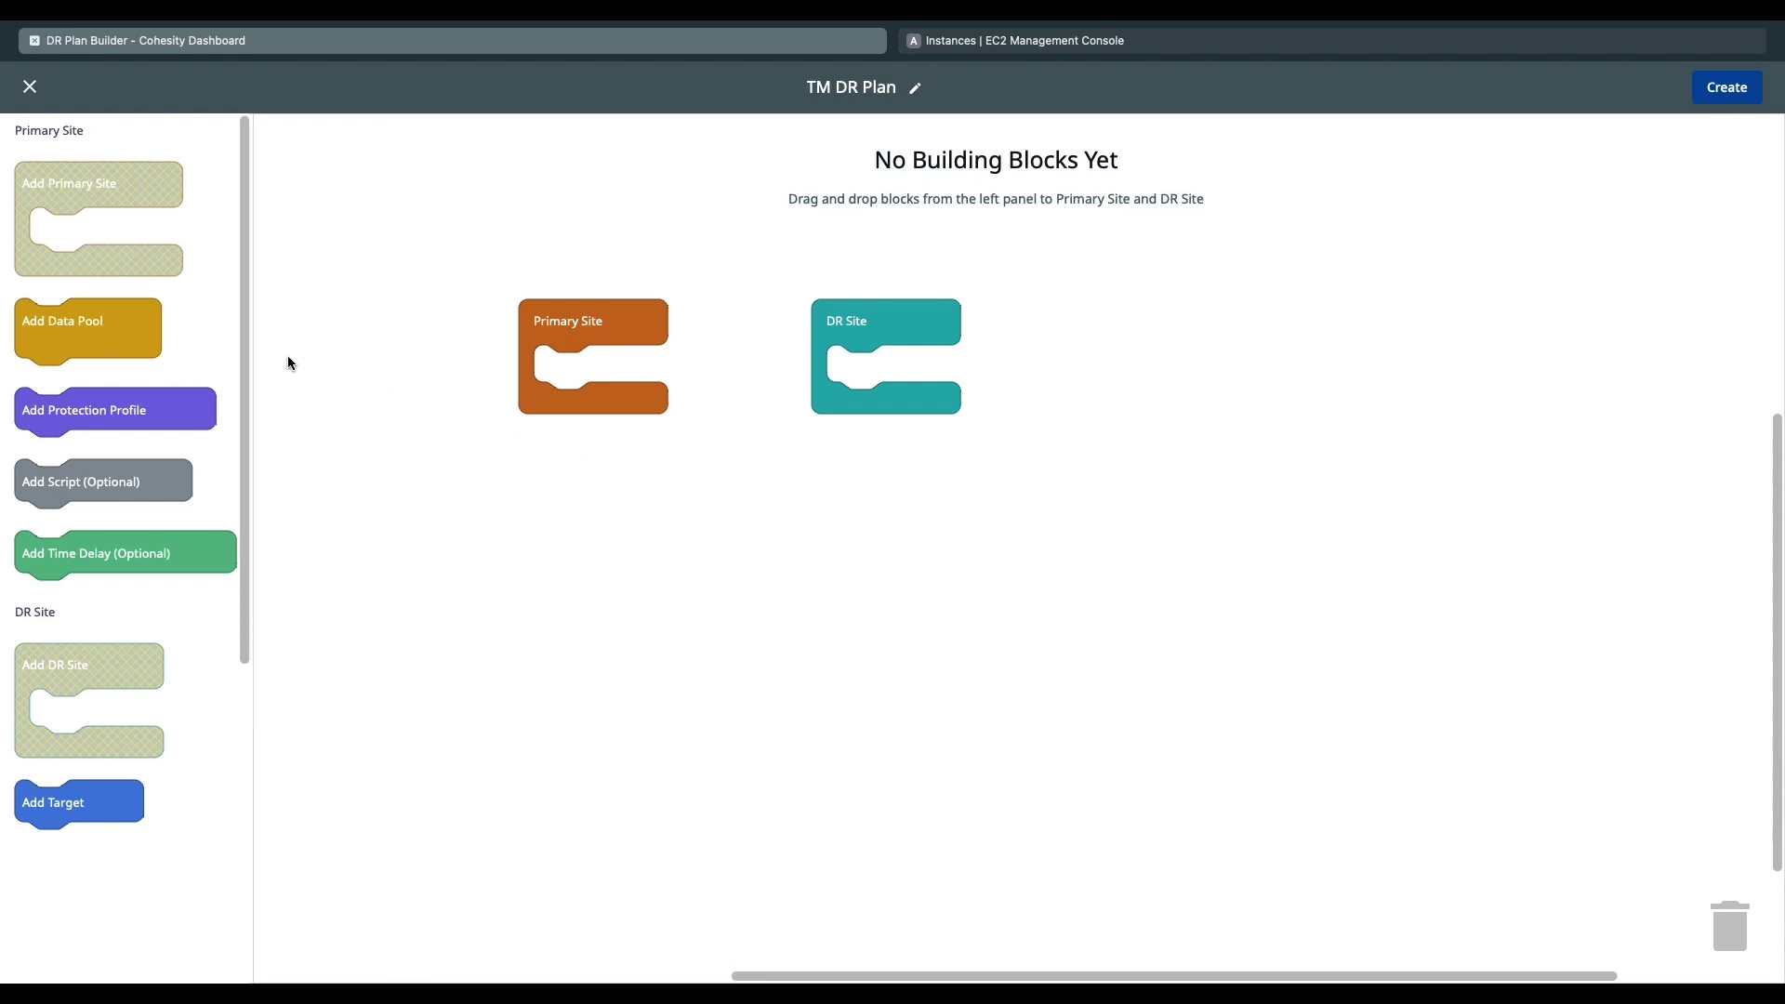
Add a data pool block to the Primary Site and set it to TM Data Pool
drag(79, 340, 595, 385)
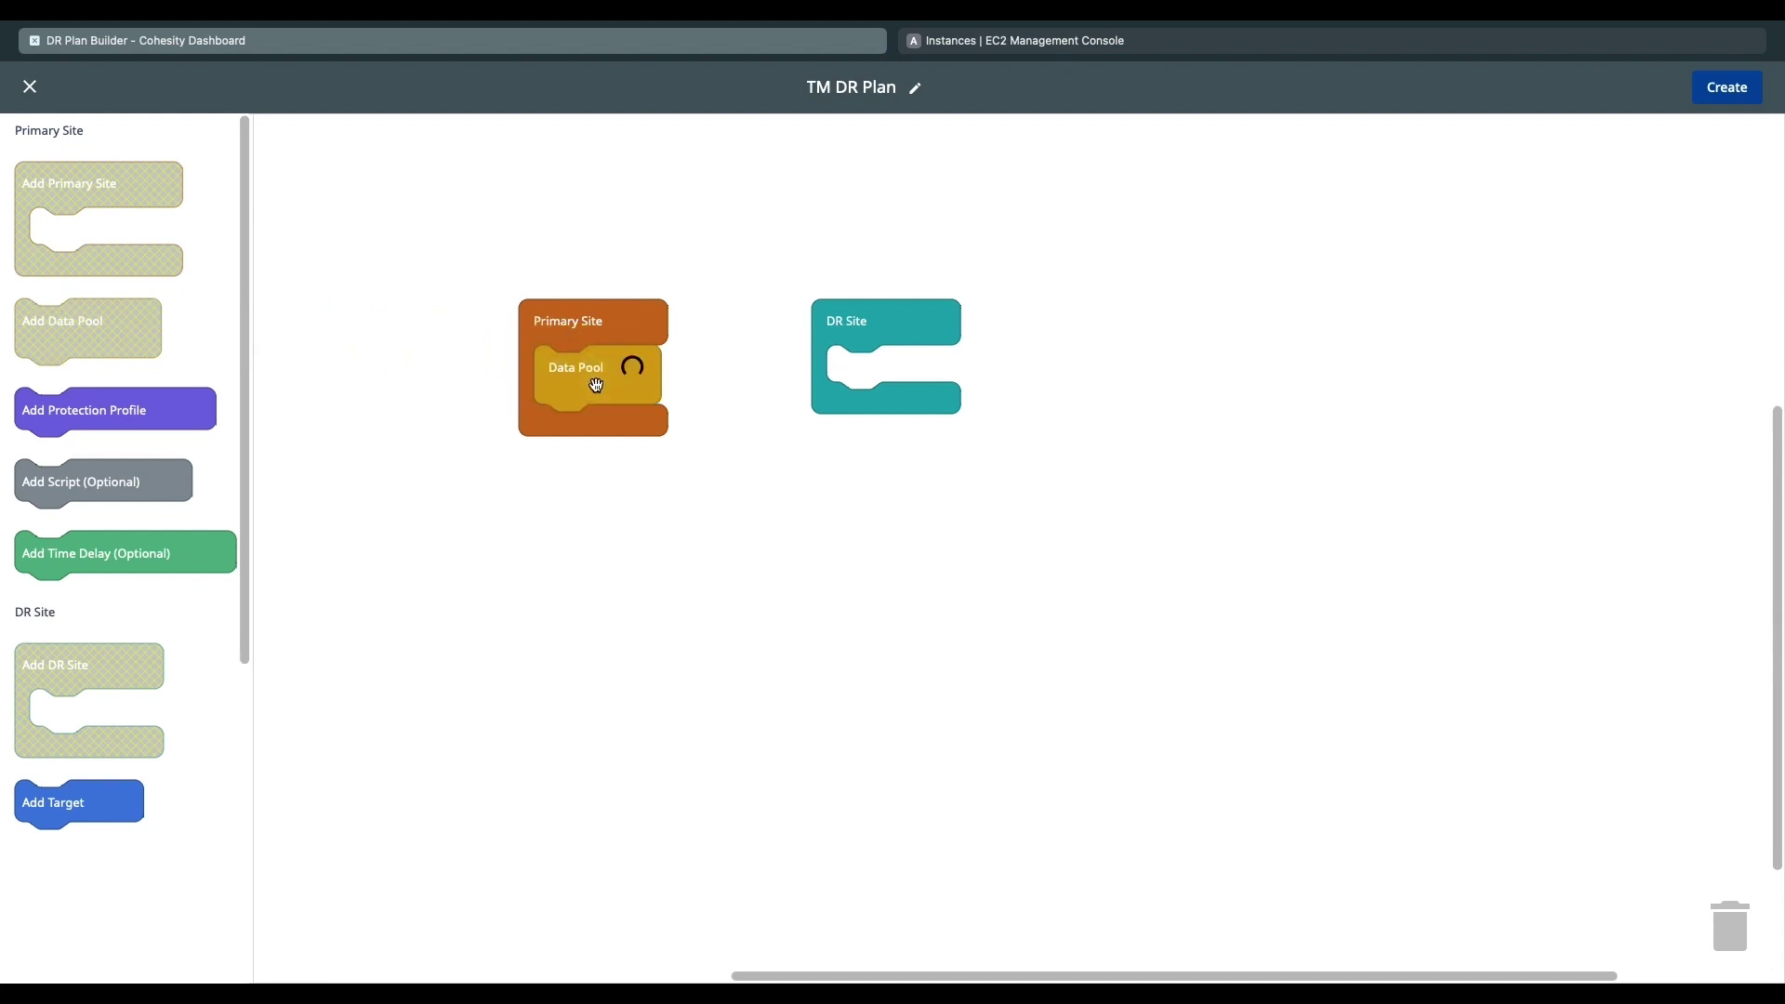
click(654, 370)
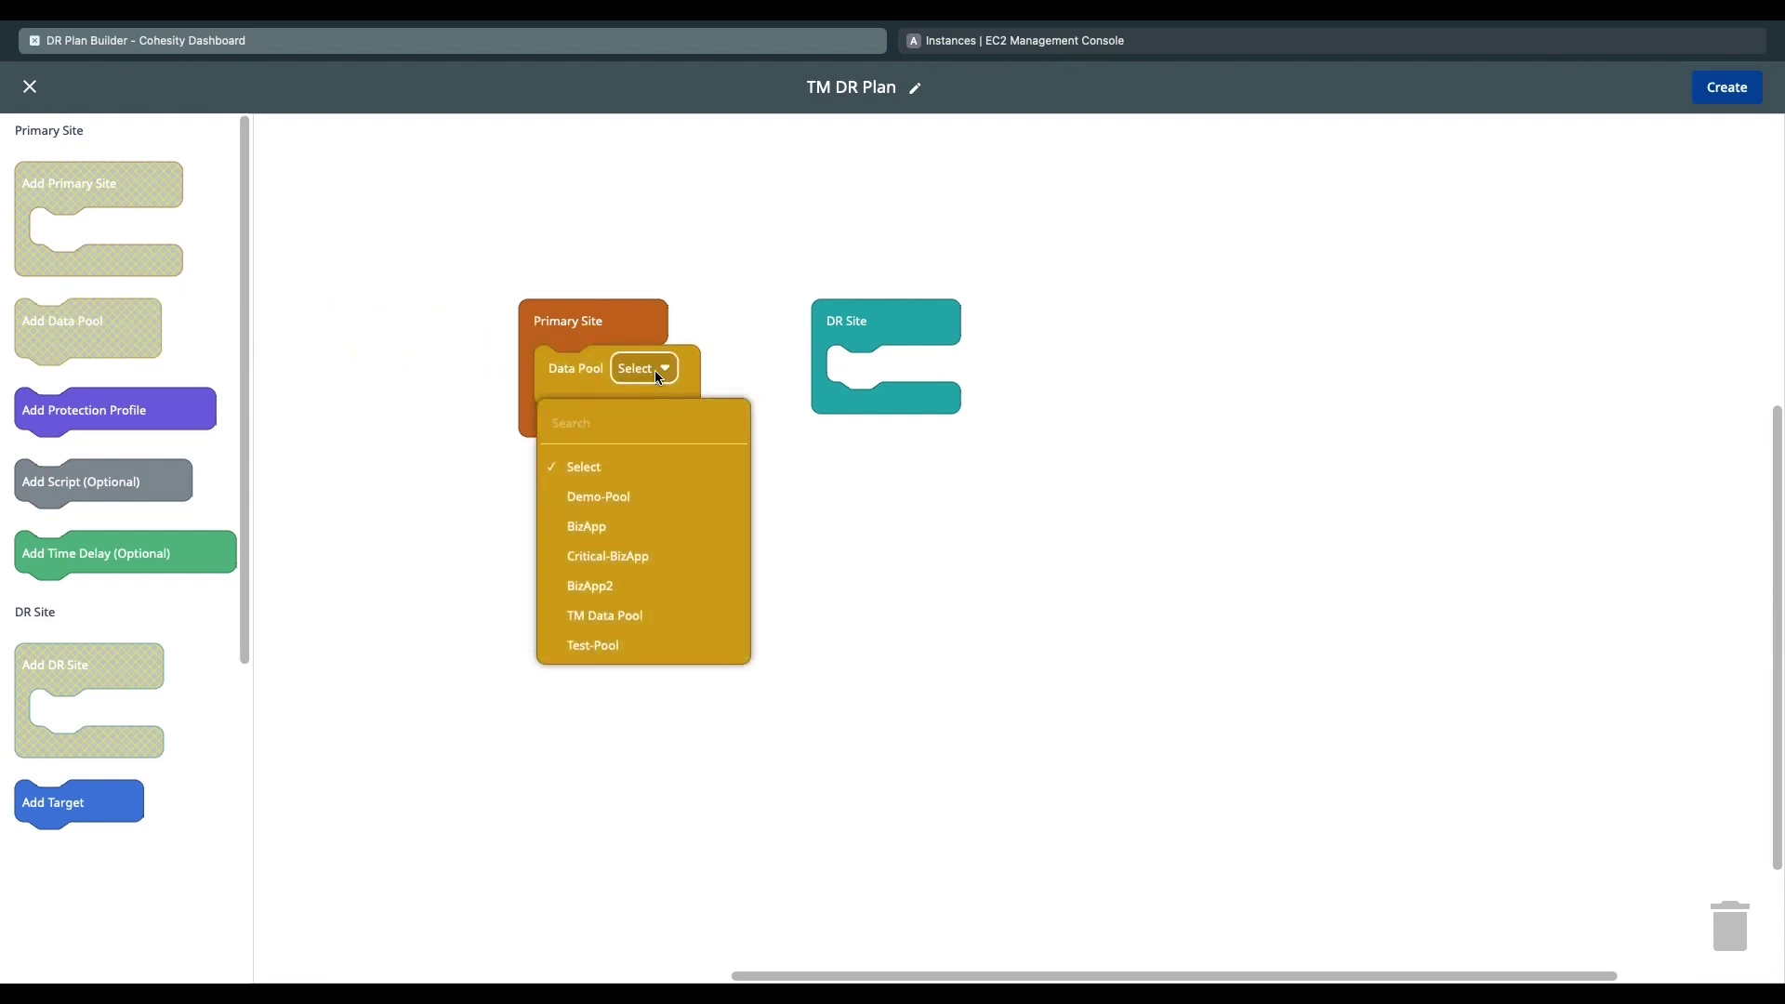
click(682, 621)
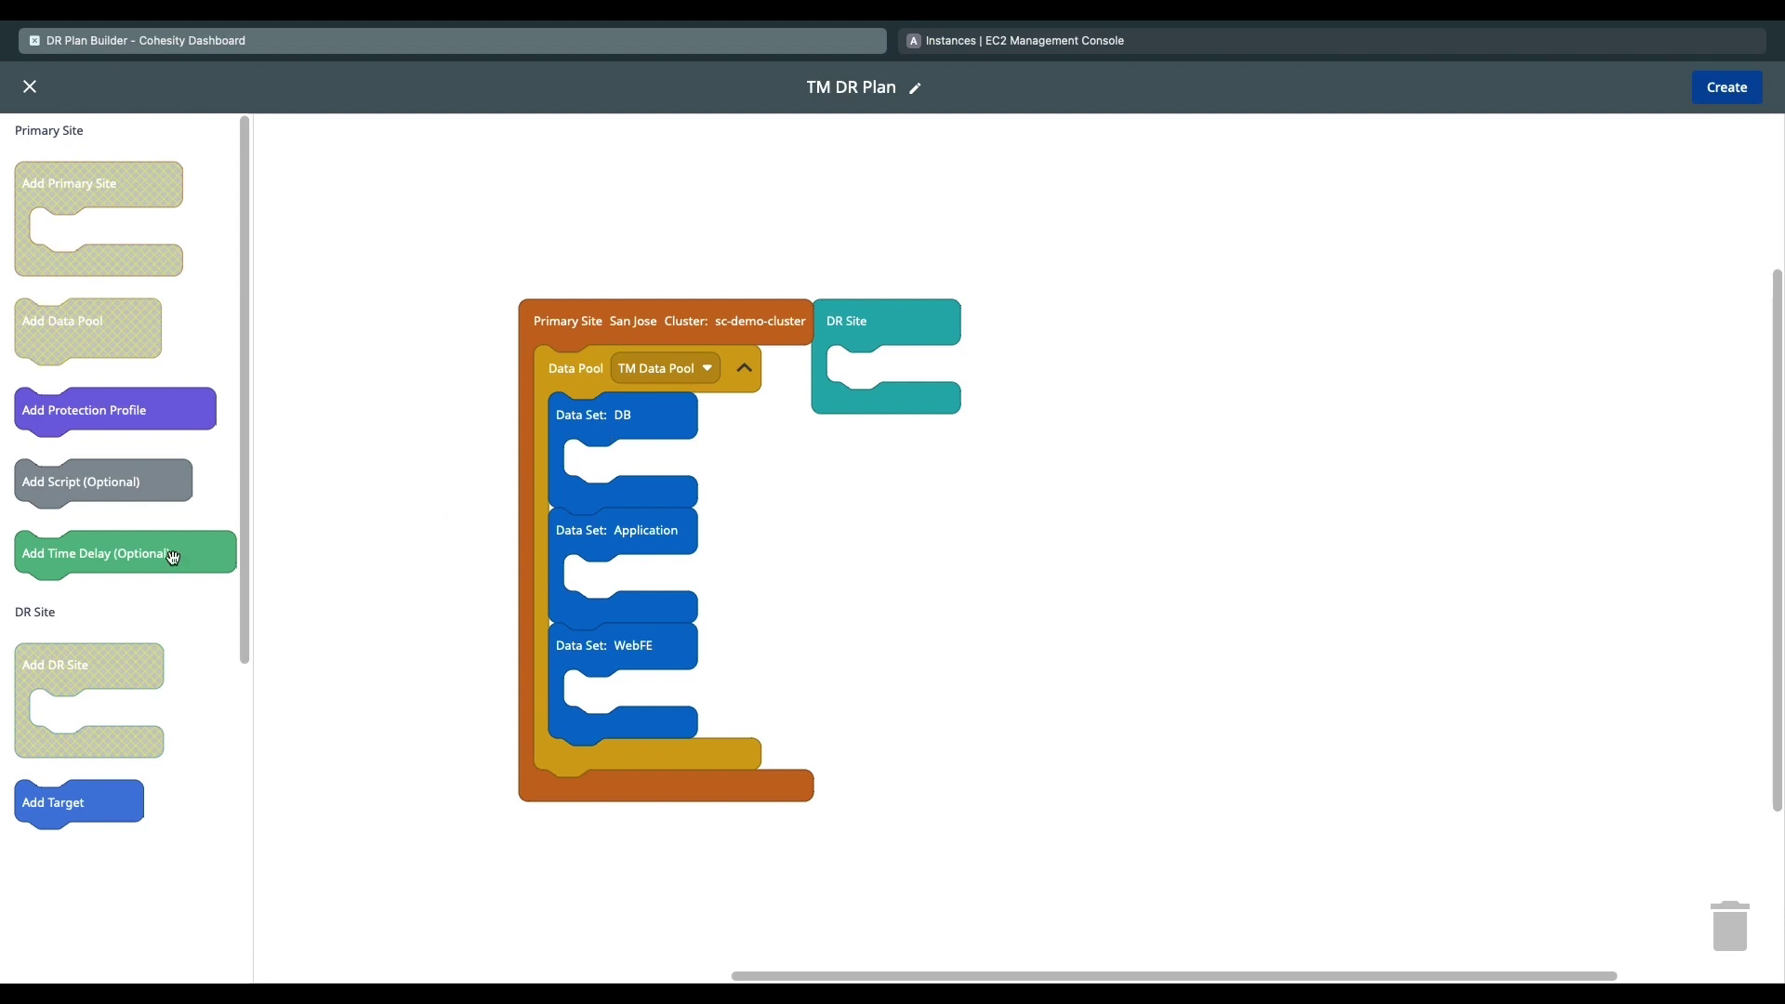
Insert a 5-minute time delay between the DB and Application data sets
drag(113, 556, 645, 537)
click(644, 536)
text(5)
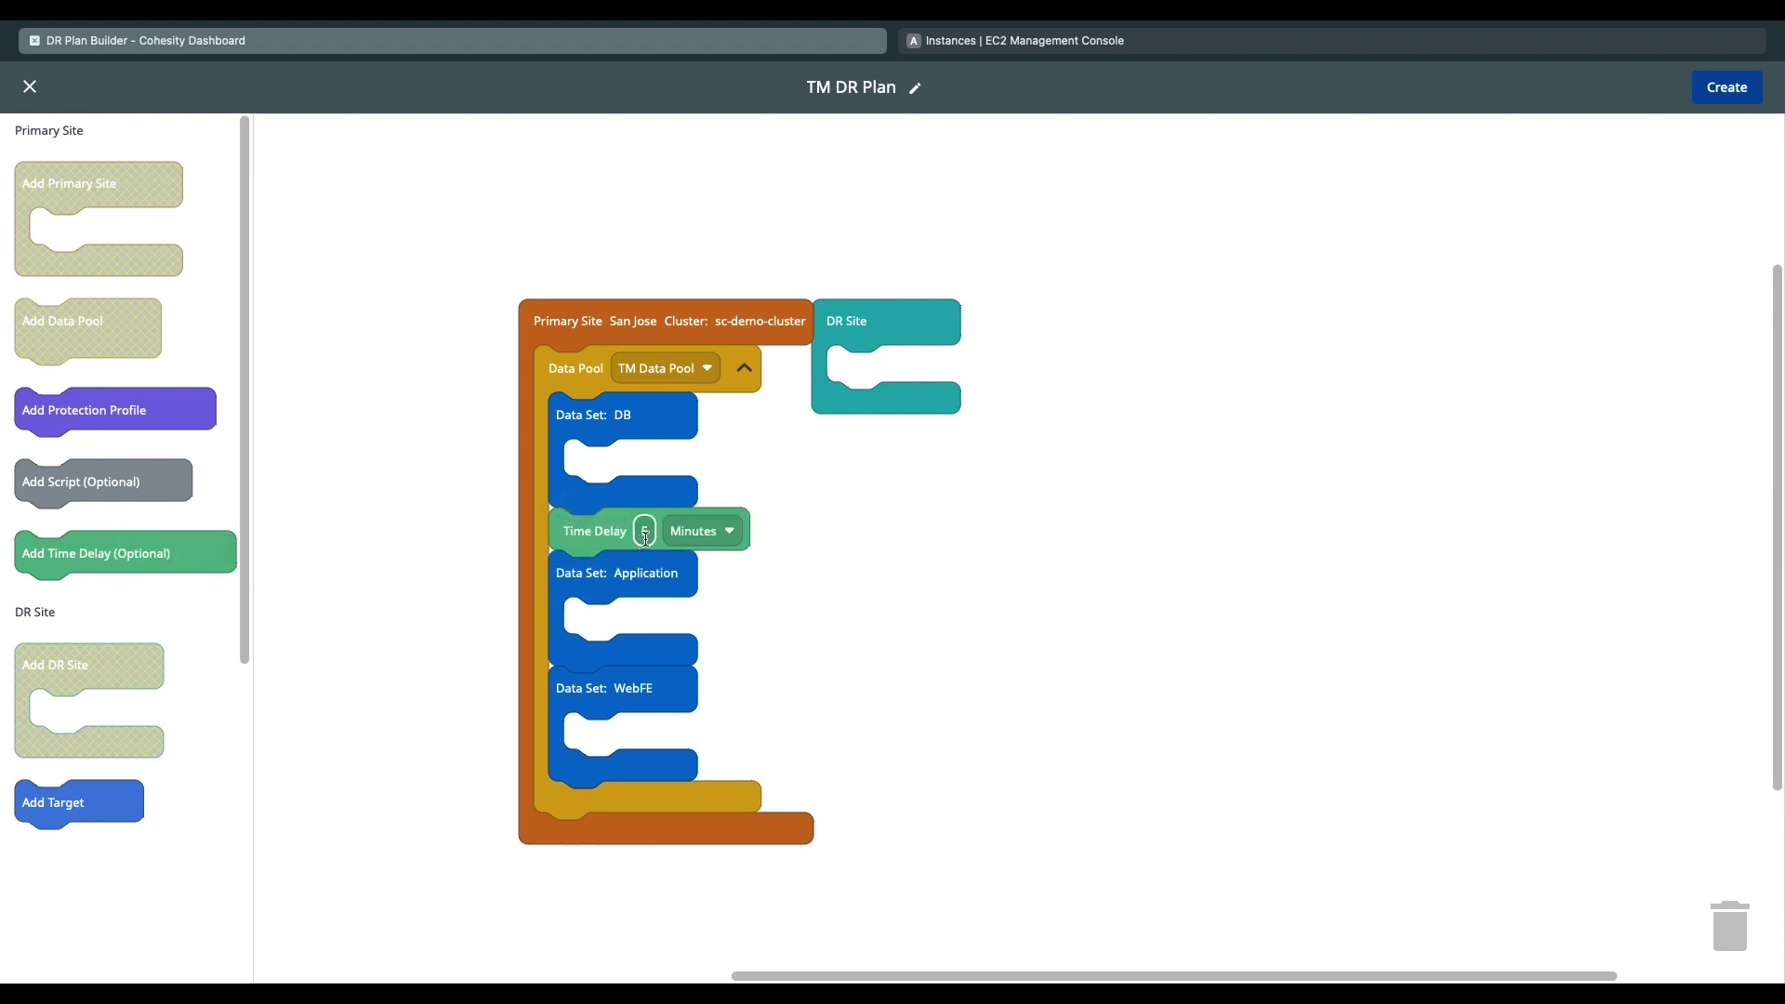
key(Return)
Insert a 7-minute time delay between the Application and WebFE data sets
drag(110, 558, 646, 689)
text(5)
text(7)
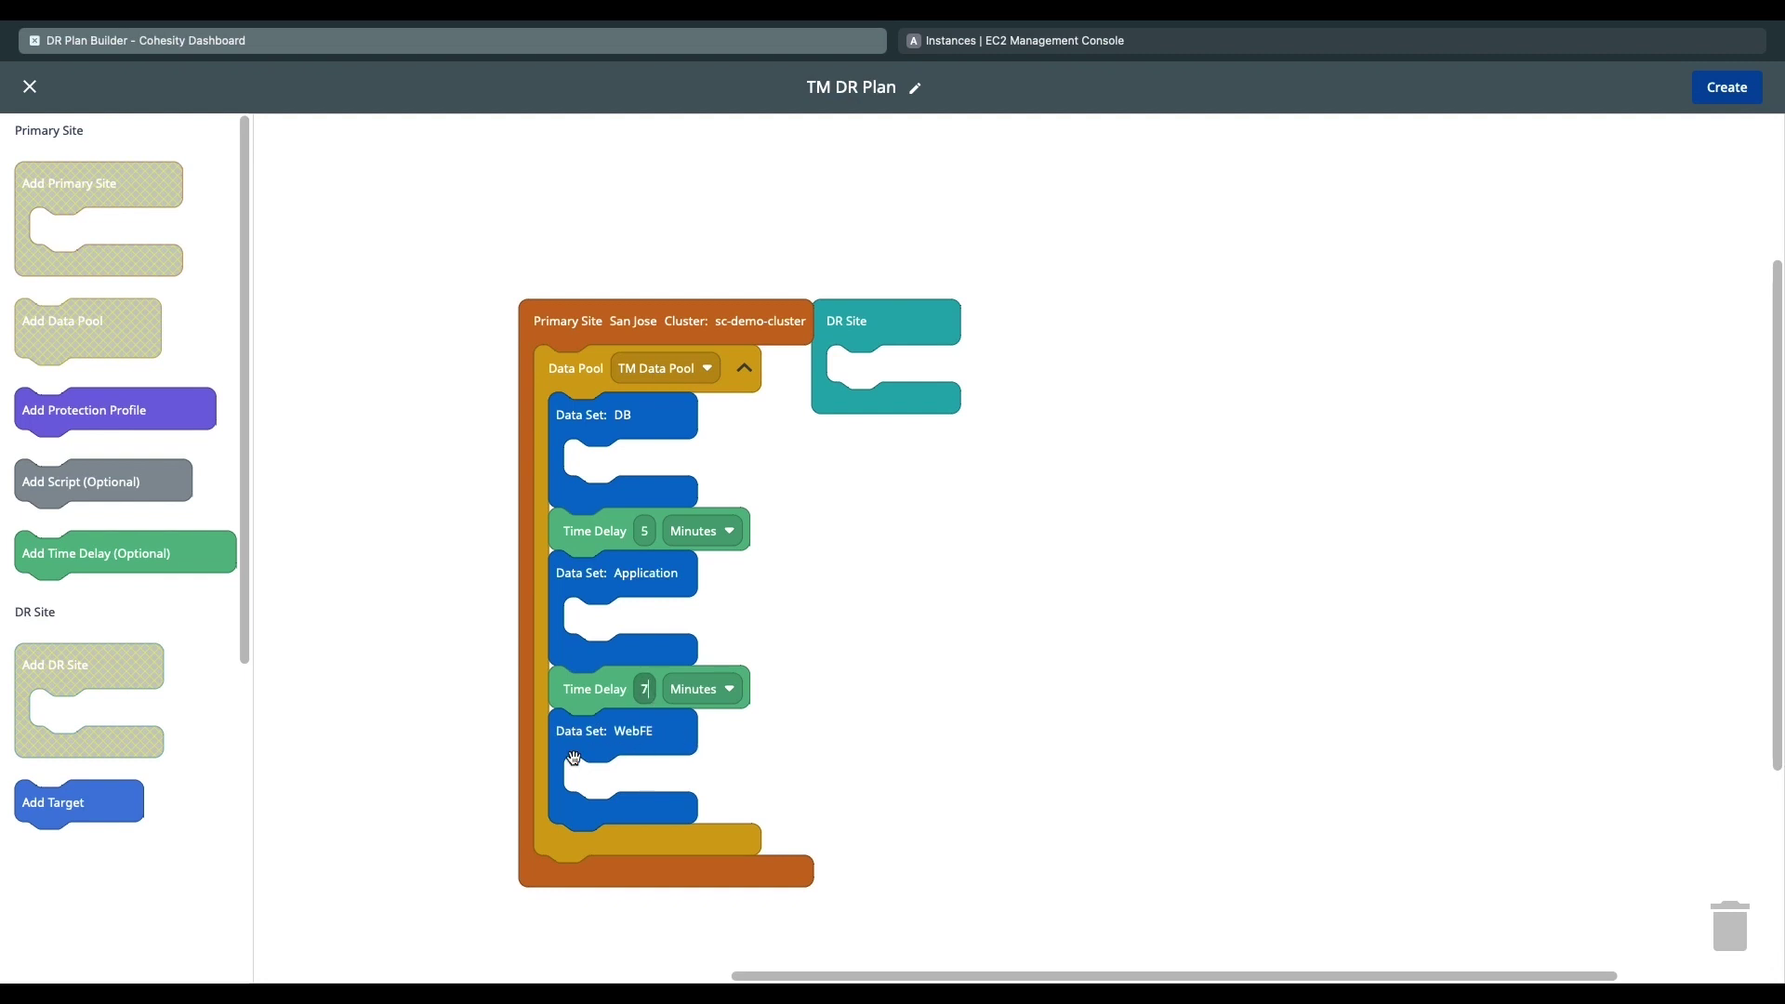
key(Return)
Add a protection profile below the data pool in the Primary Site and set its RPO to 4 hours
drag(99, 420, 650, 888)
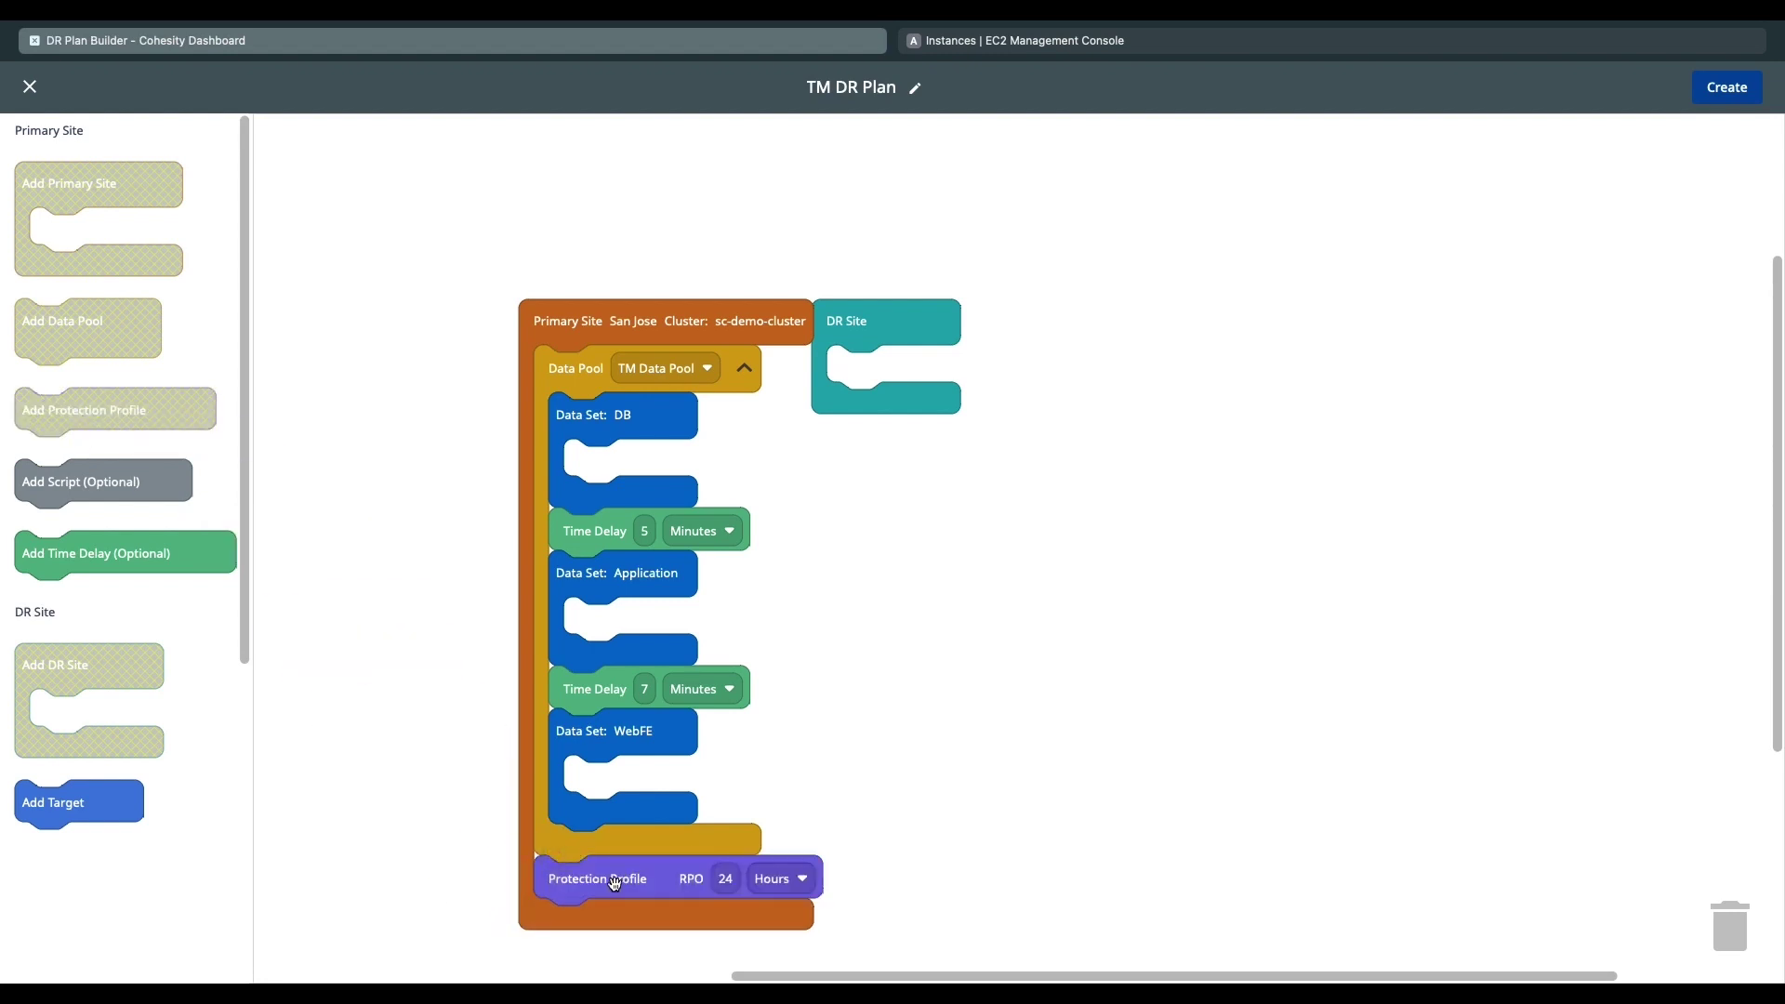
click(719, 880)
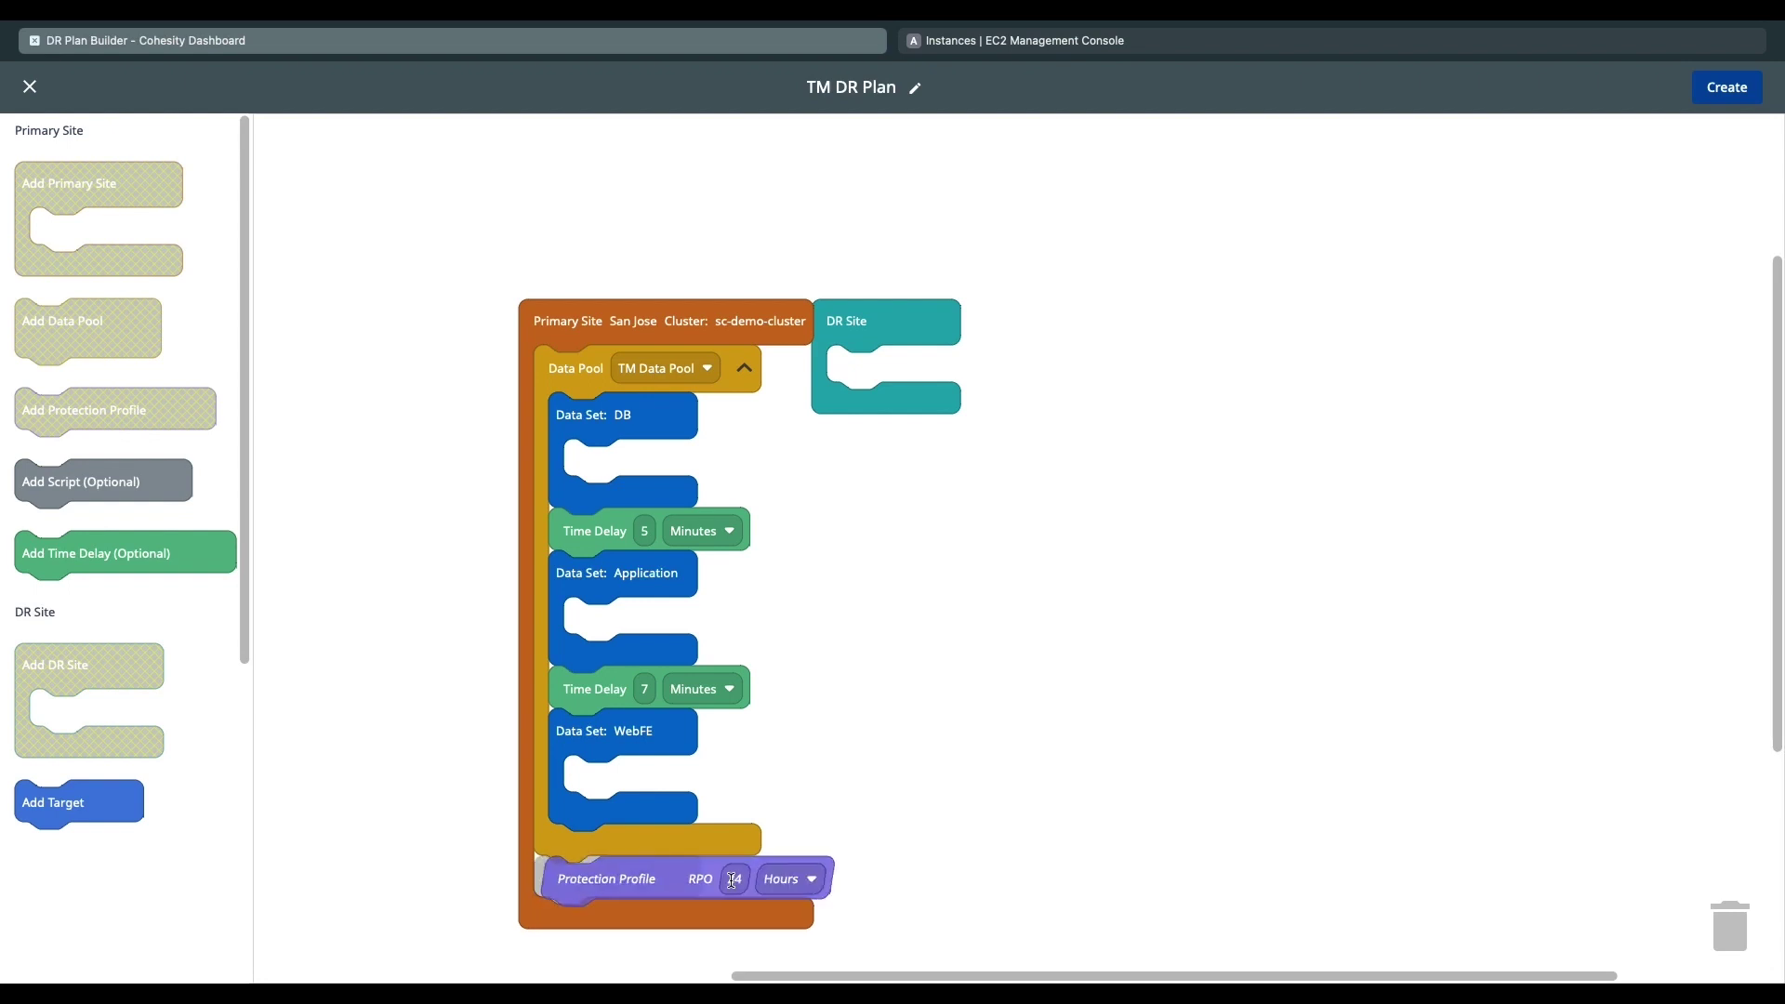
text(2)
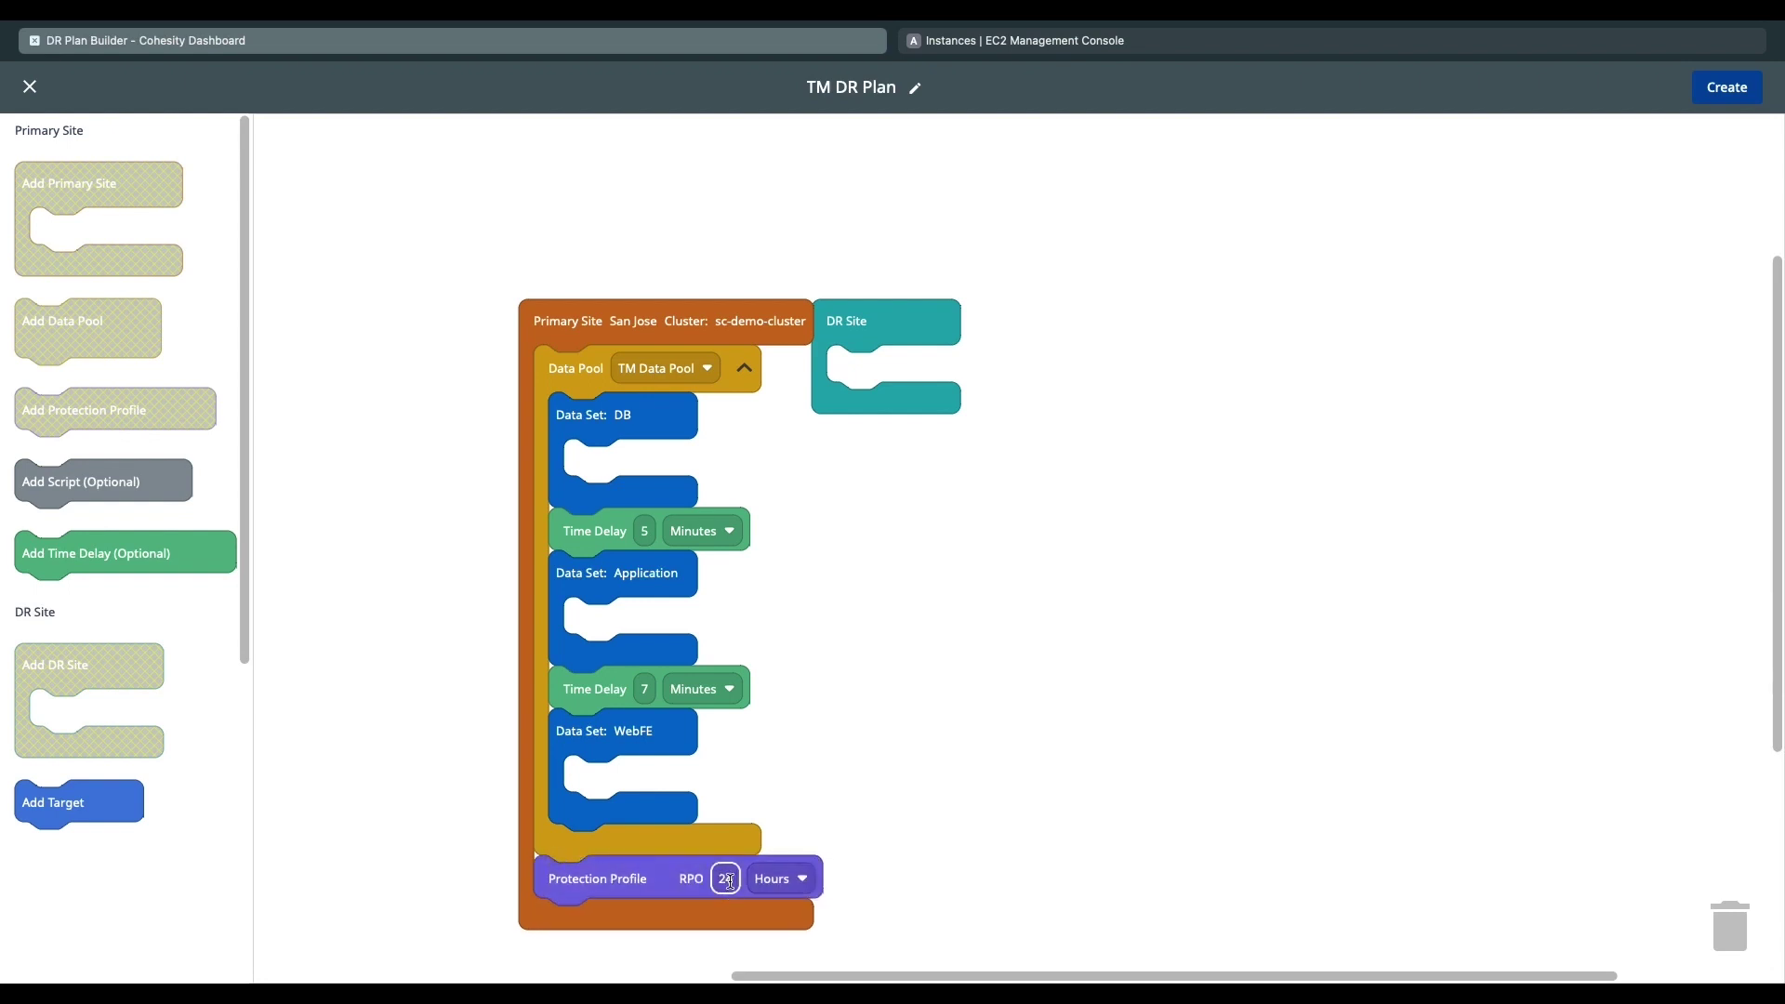
click(729, 881)
text(4)
key(Return)
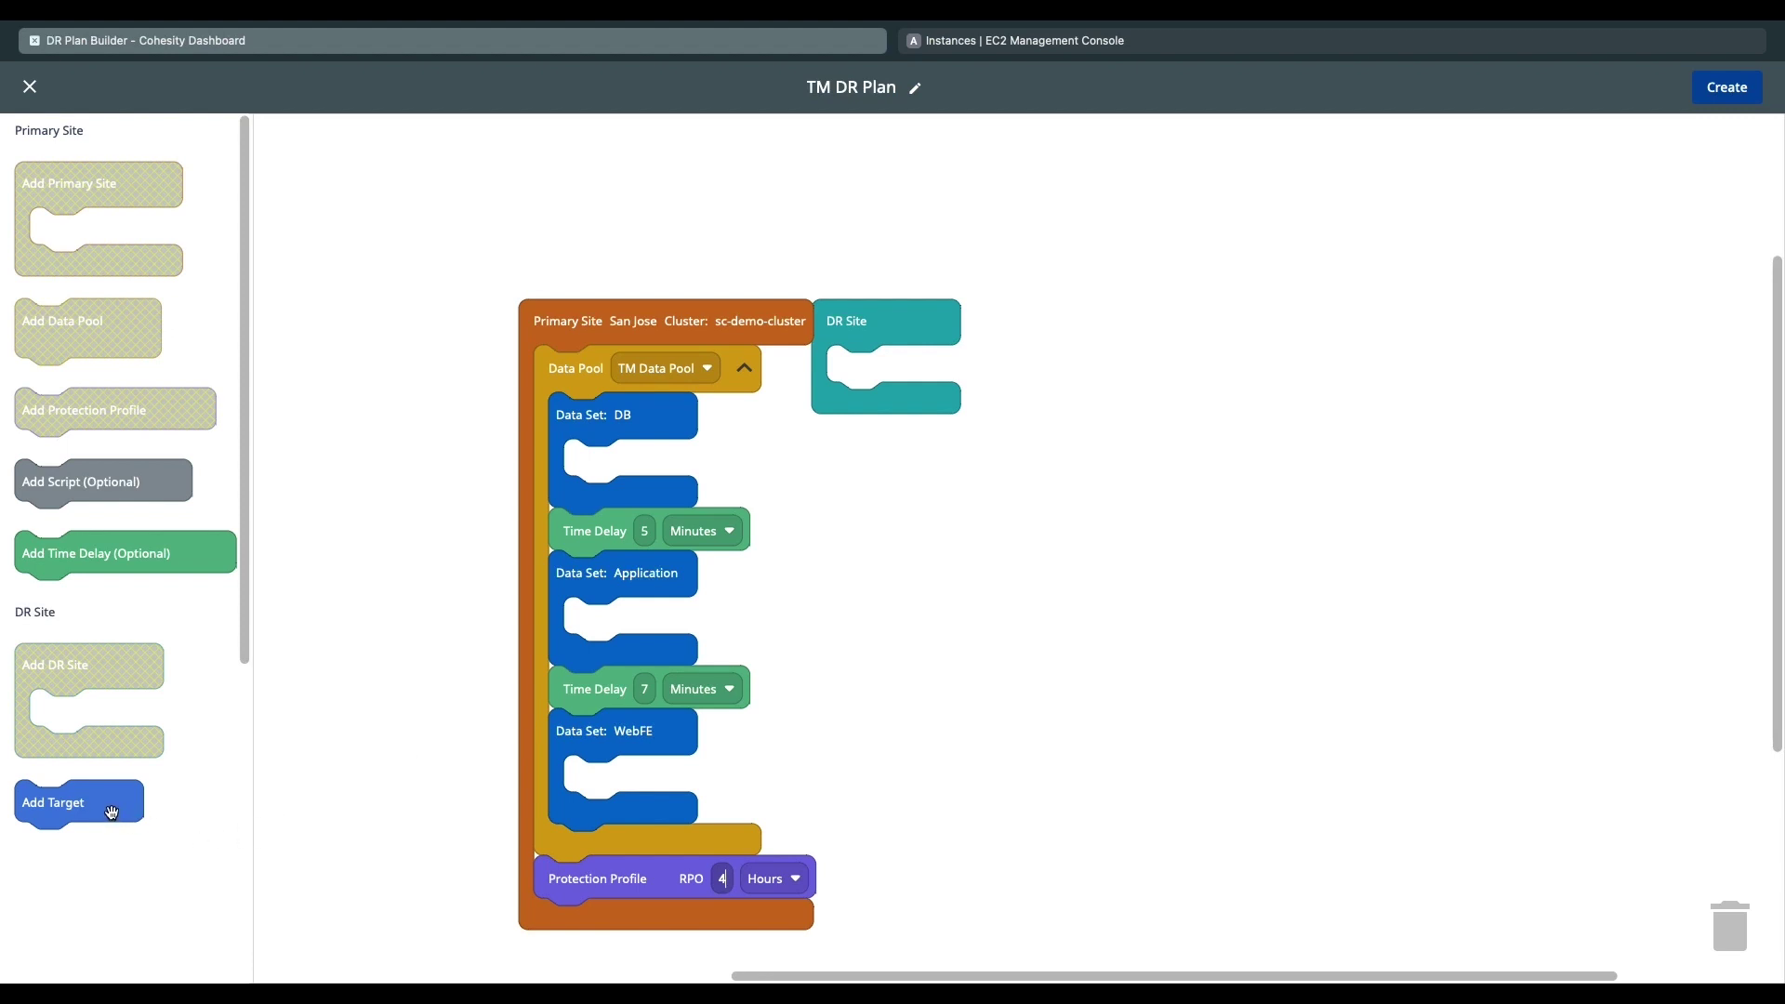
Add a target to the DR Site using AWS Region (Cohesity Managed), Cohesity-US-East-2 and the available AWS account
drag(113, 813, 920, 377)
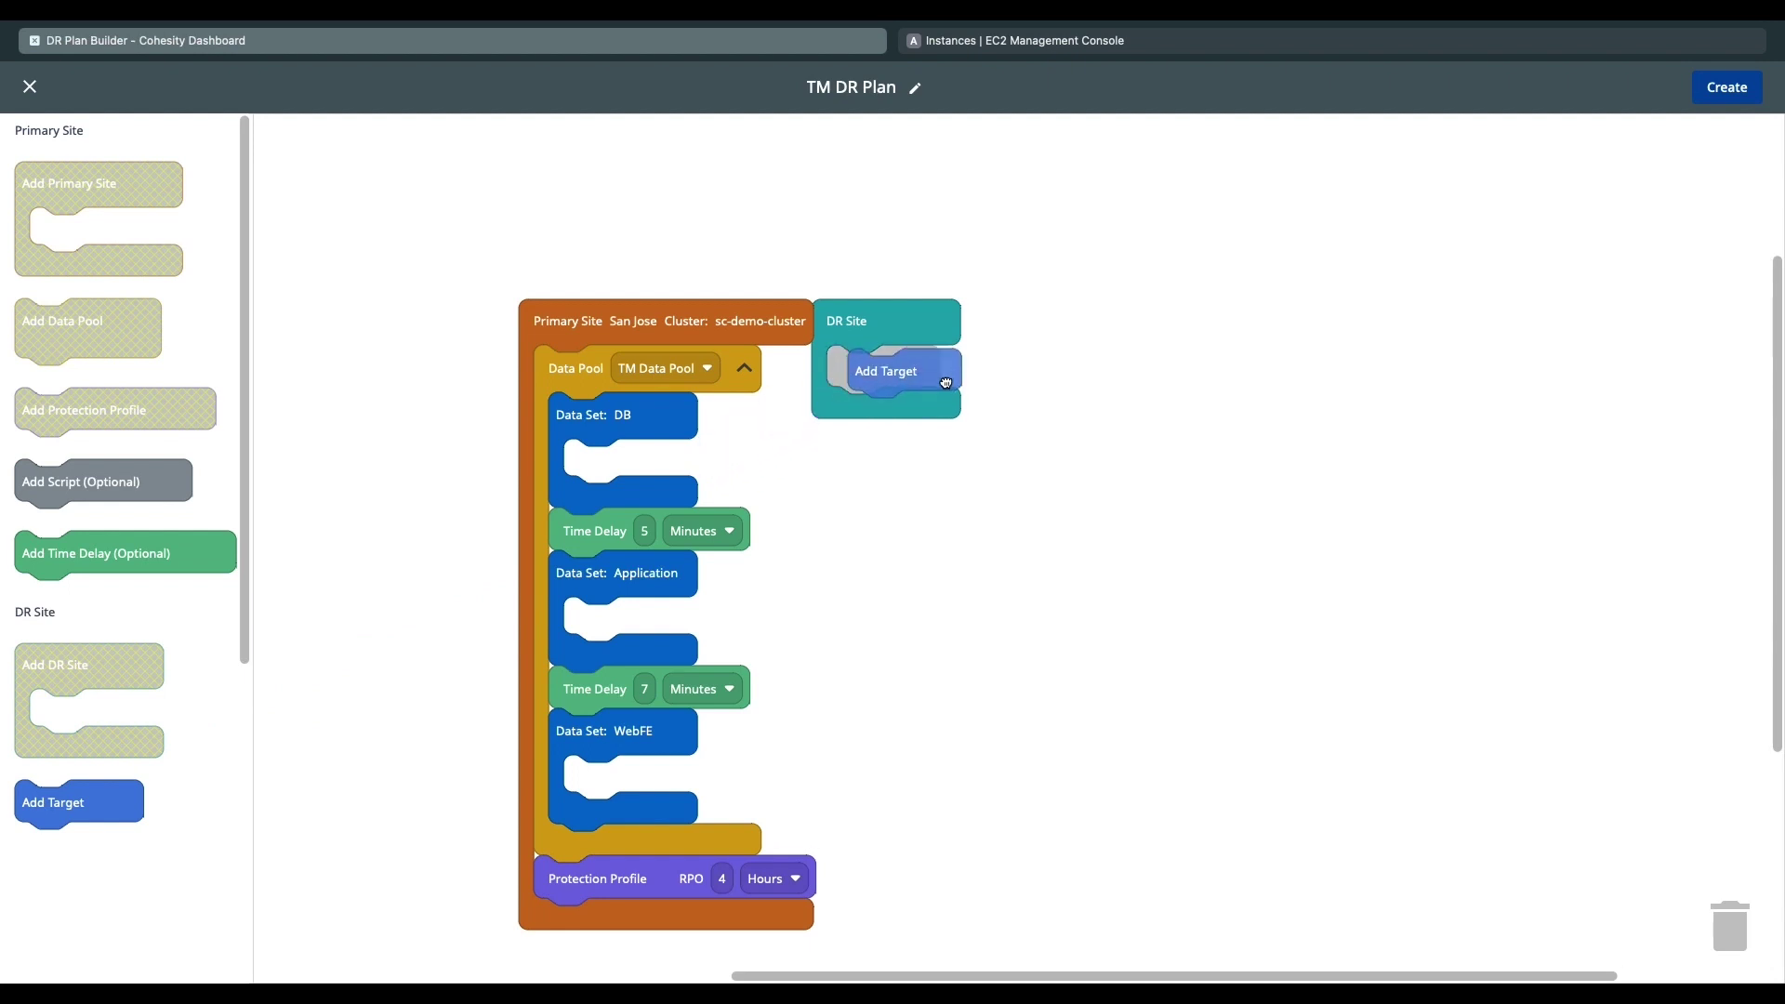
click(1001, 370)
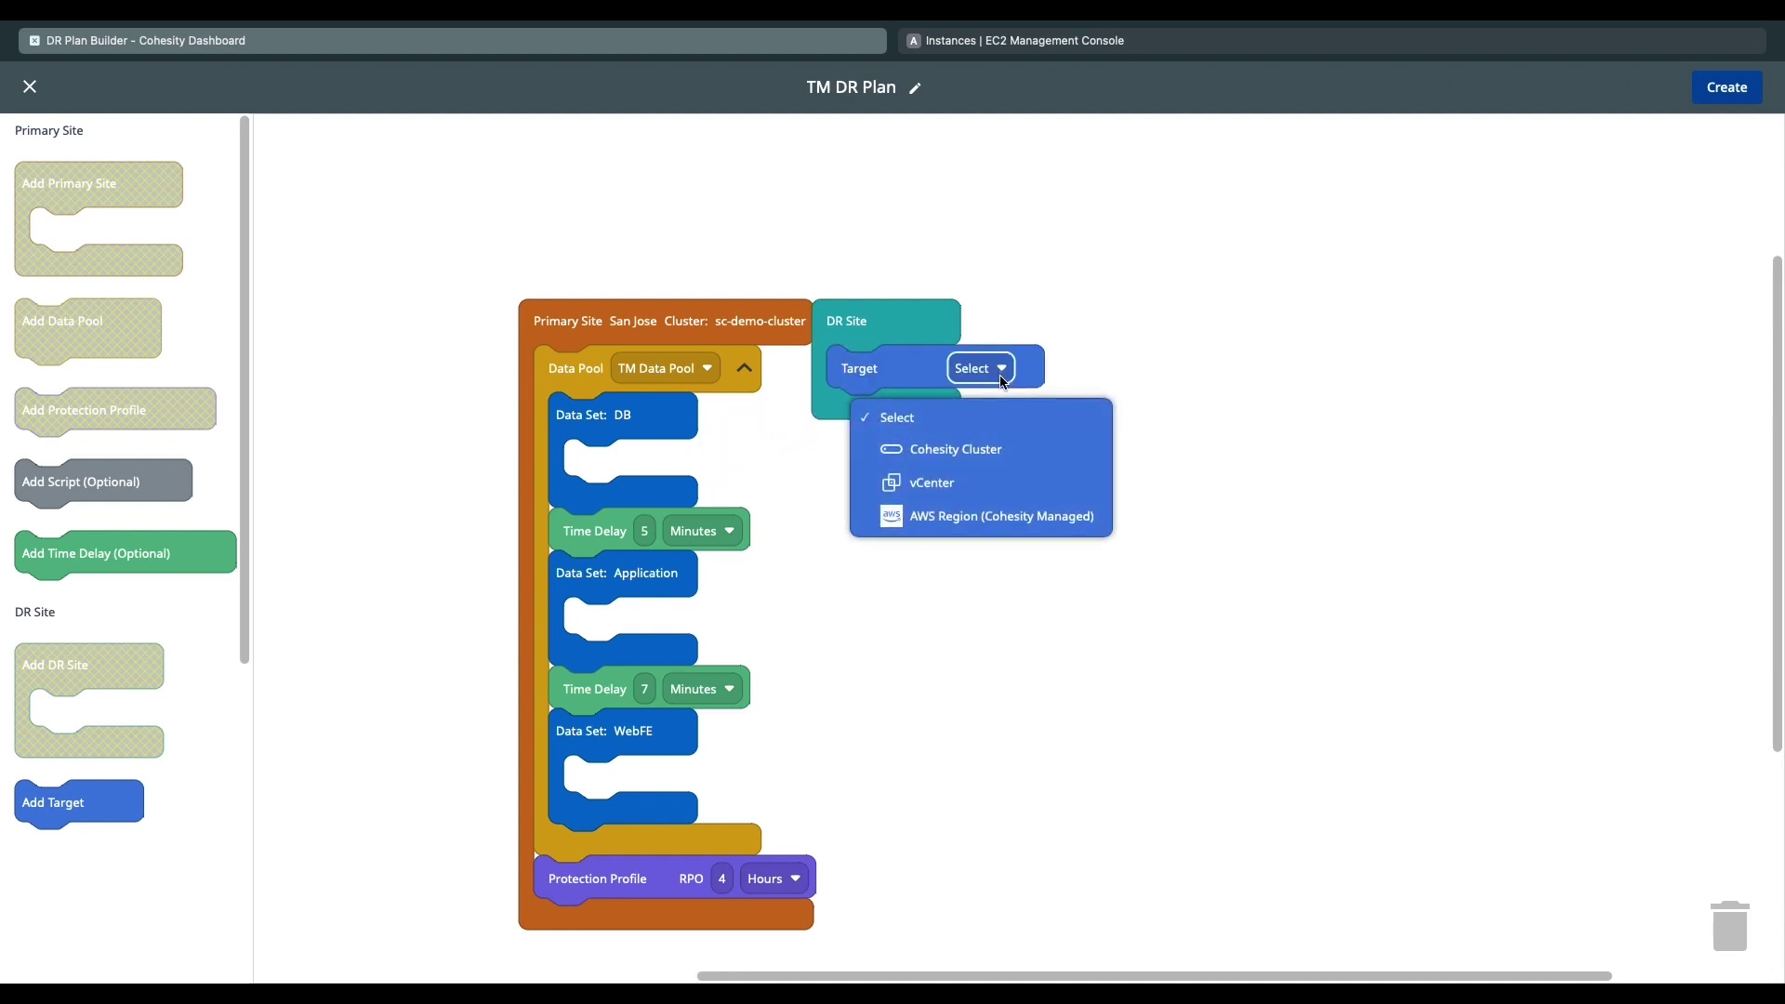
click(1050, 526)
click(1257, 370)
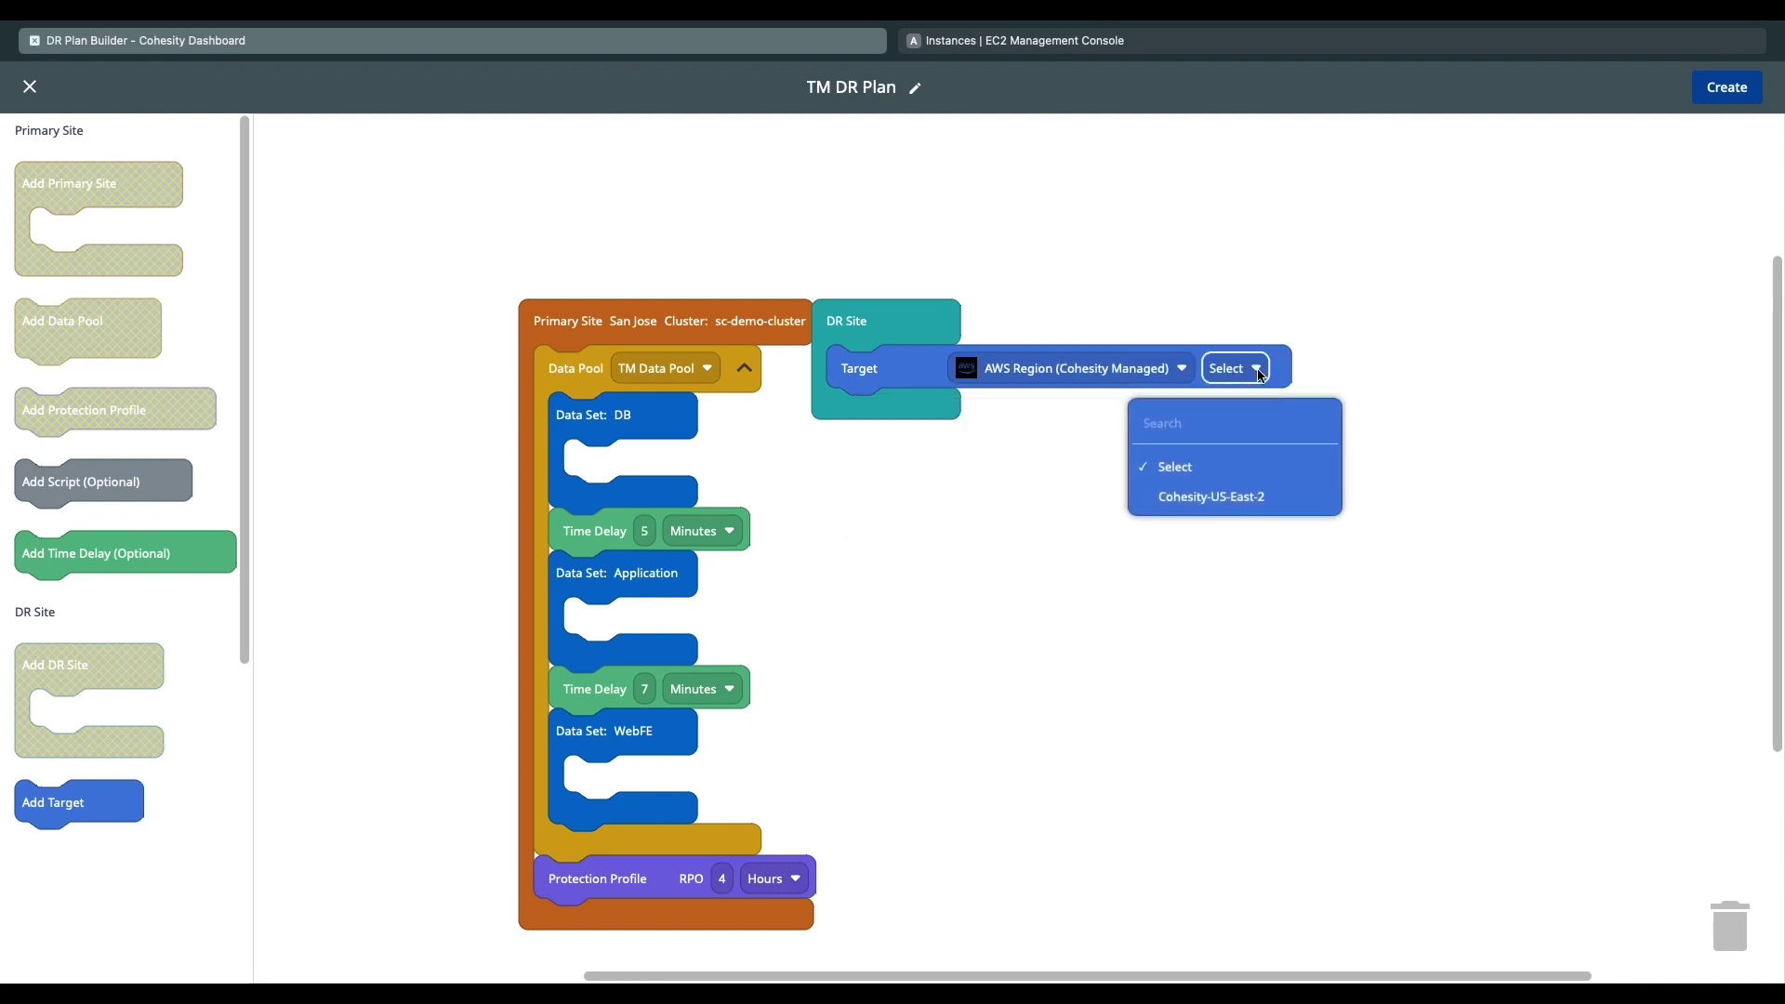
click(1292, 505)
click(1405, 371)
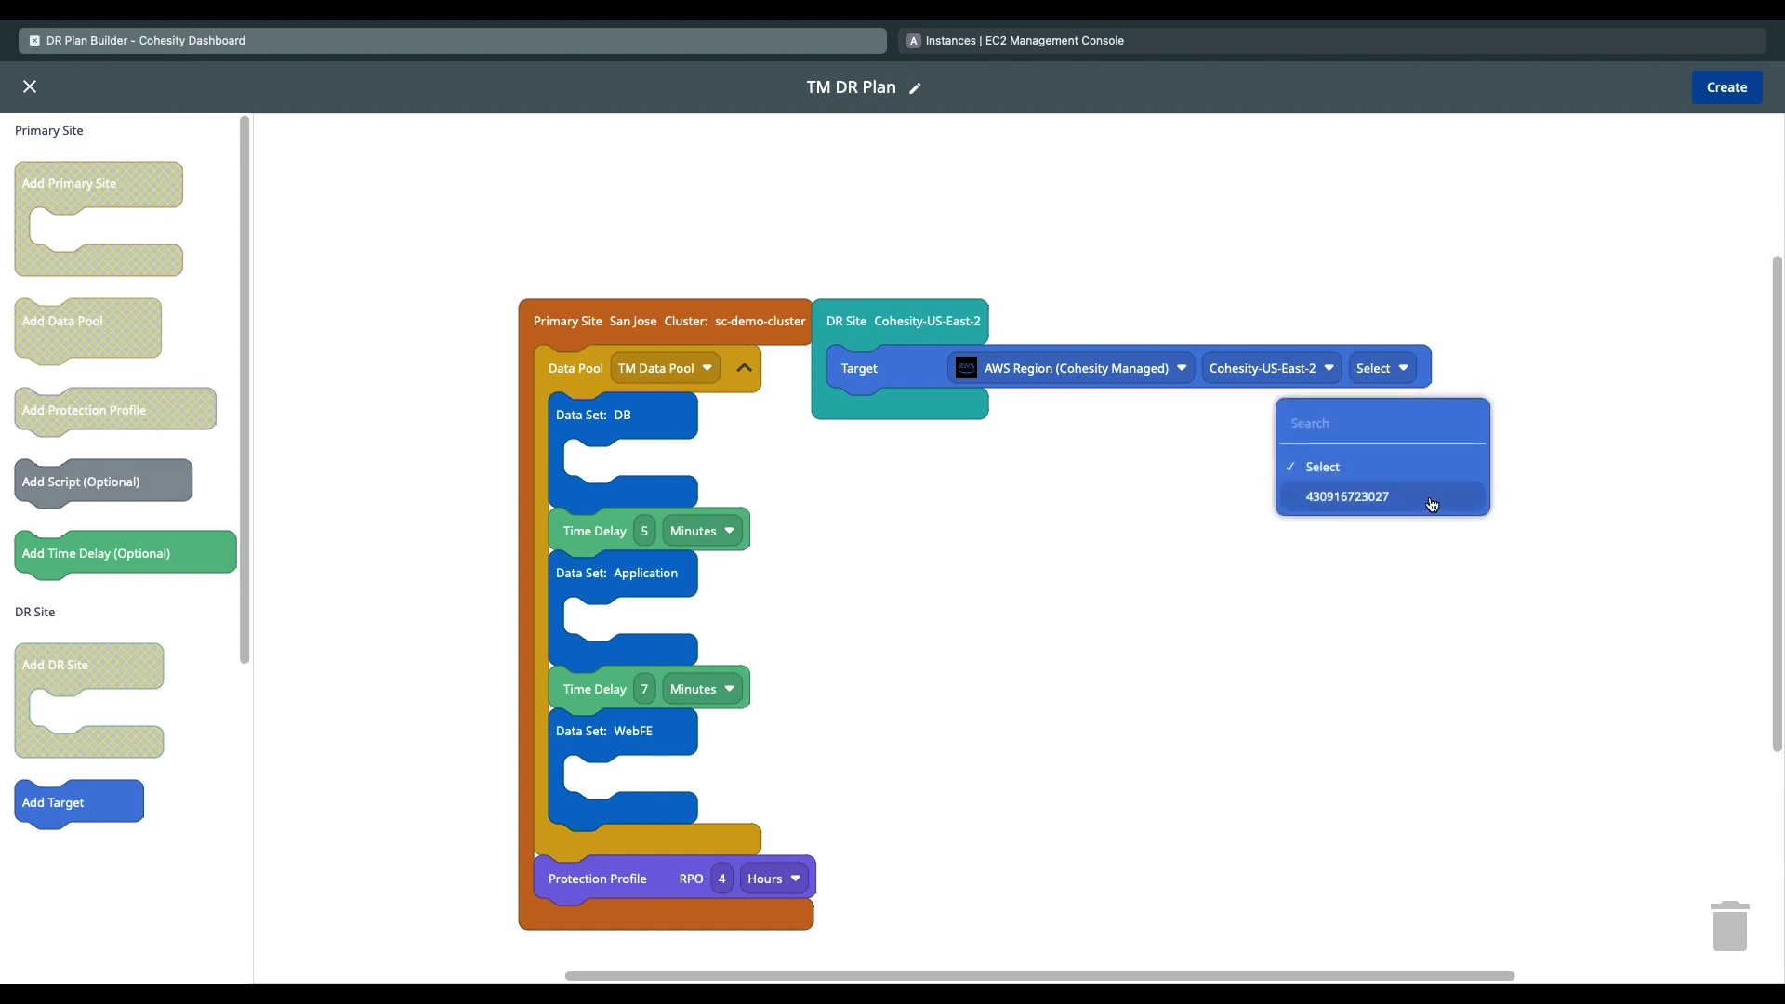
click(1432, 505)
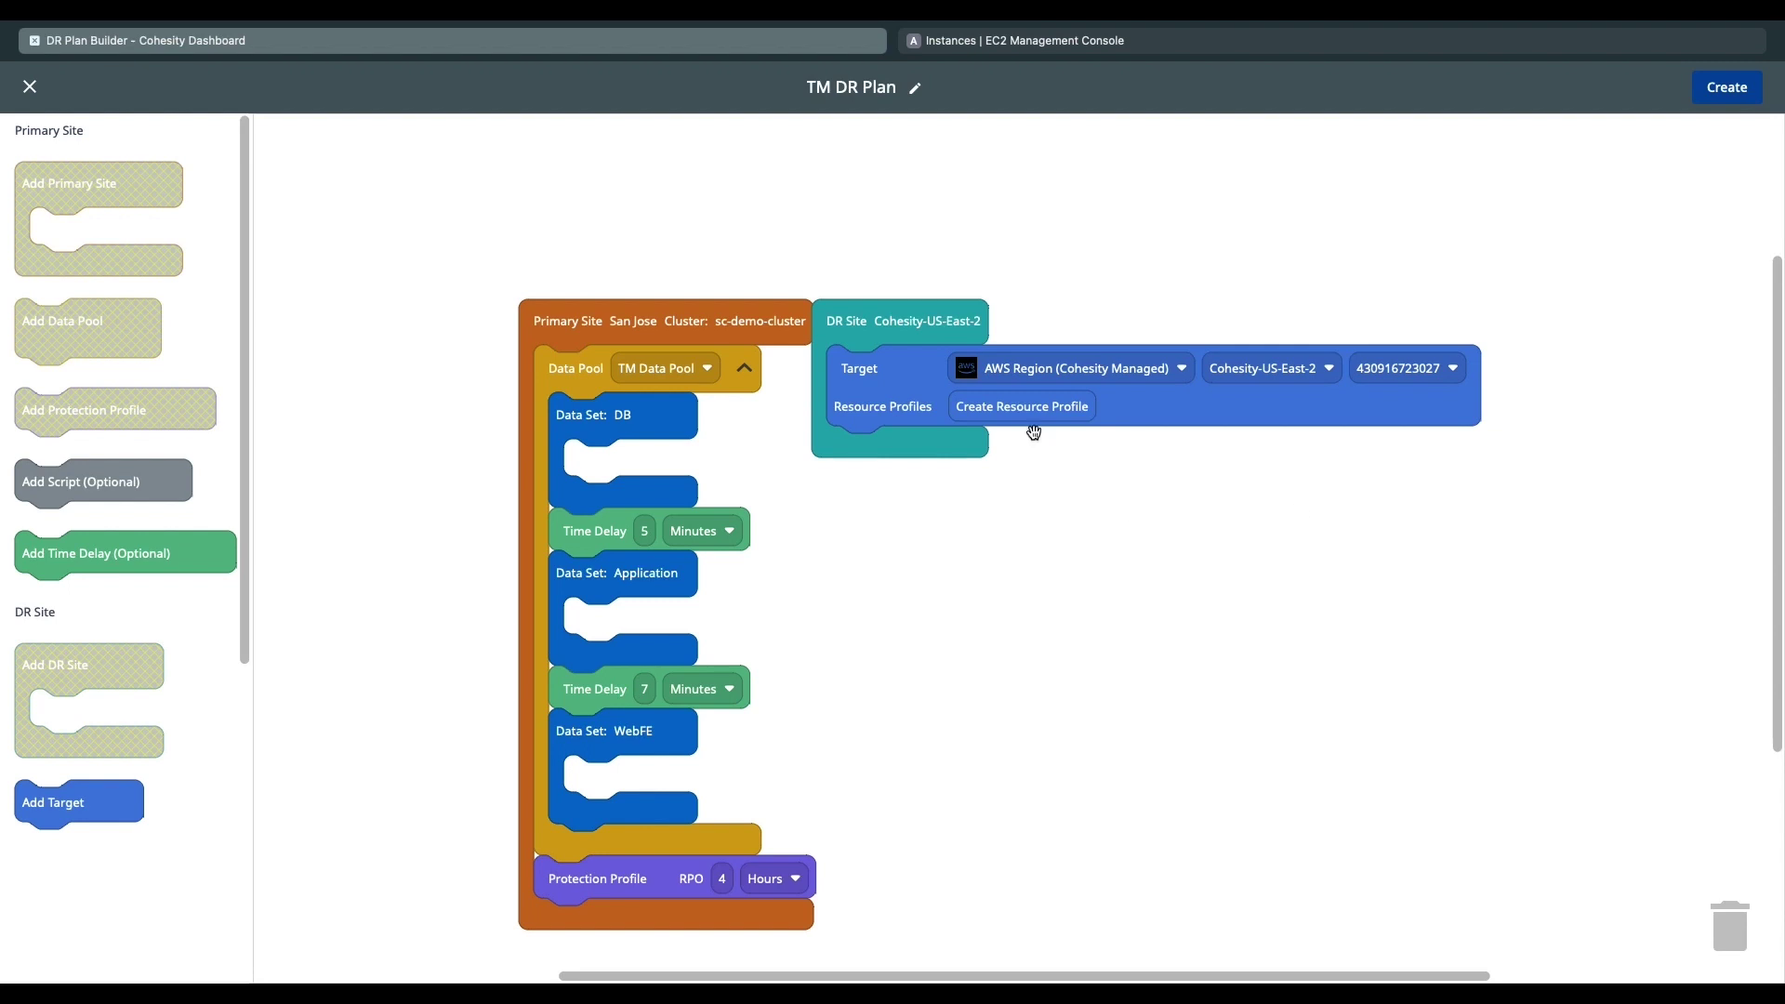
Start a resource profile for the target named "TM Resource Profile" with the instance type m5.xlarge
click(992, 409)
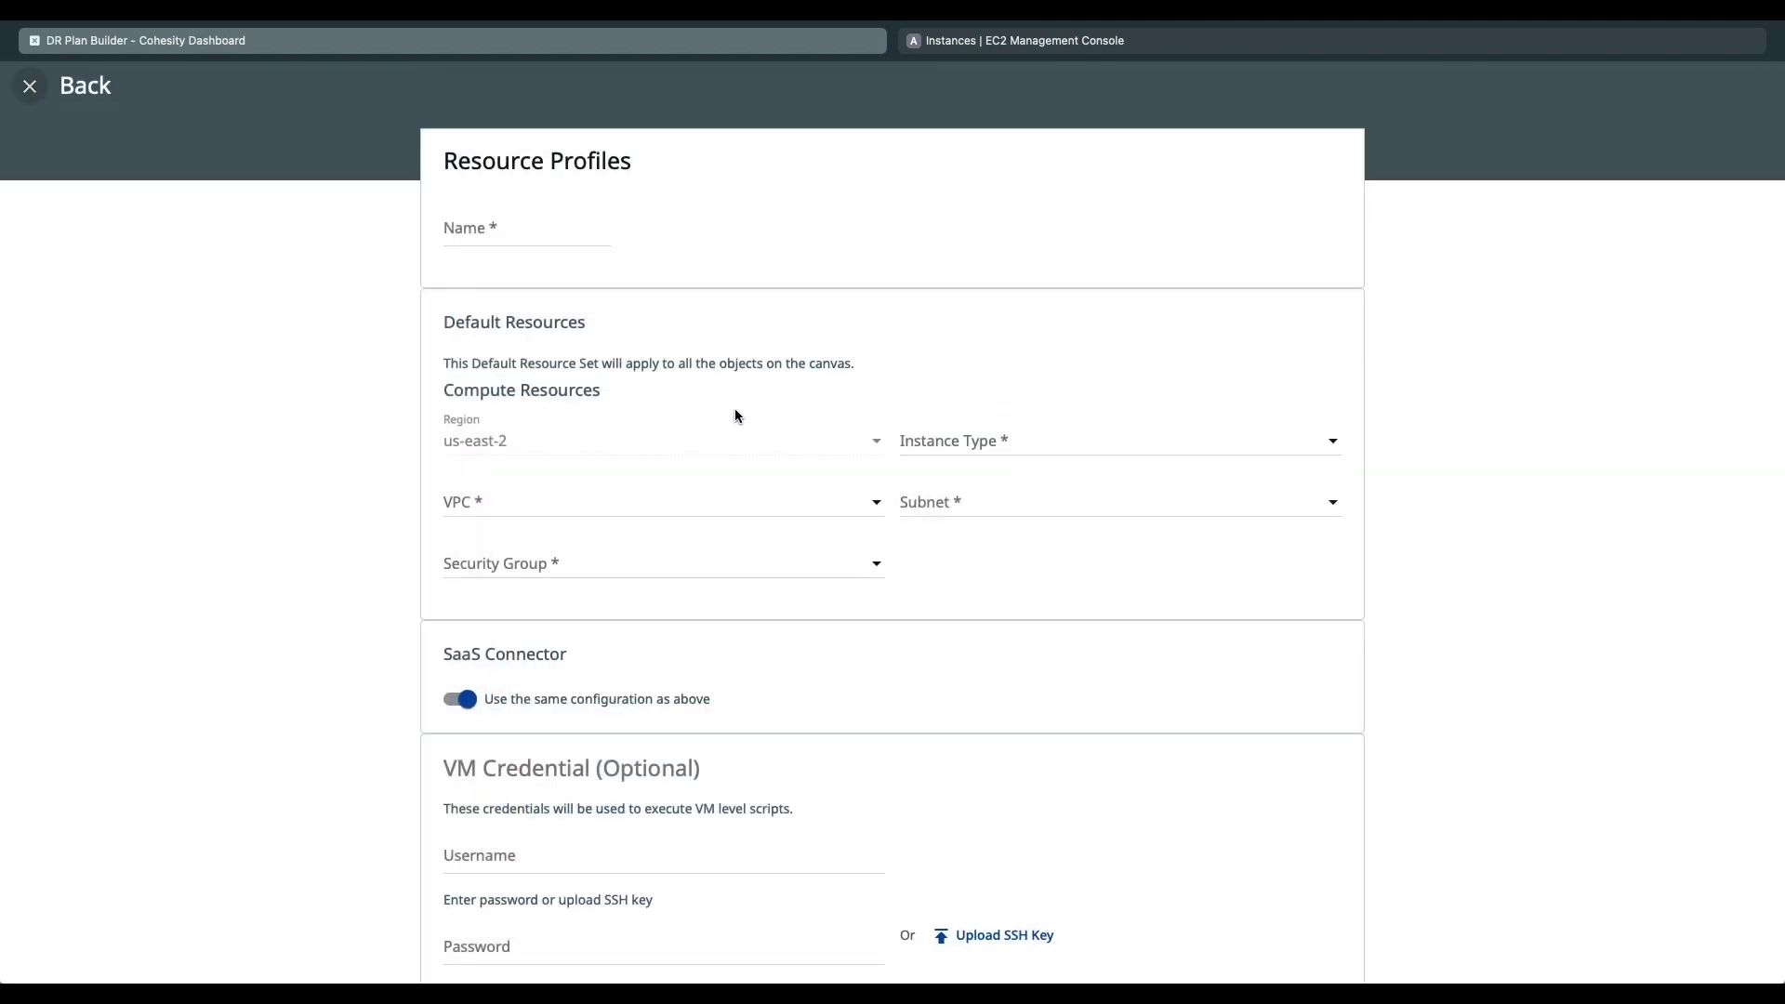
click(446, 229)
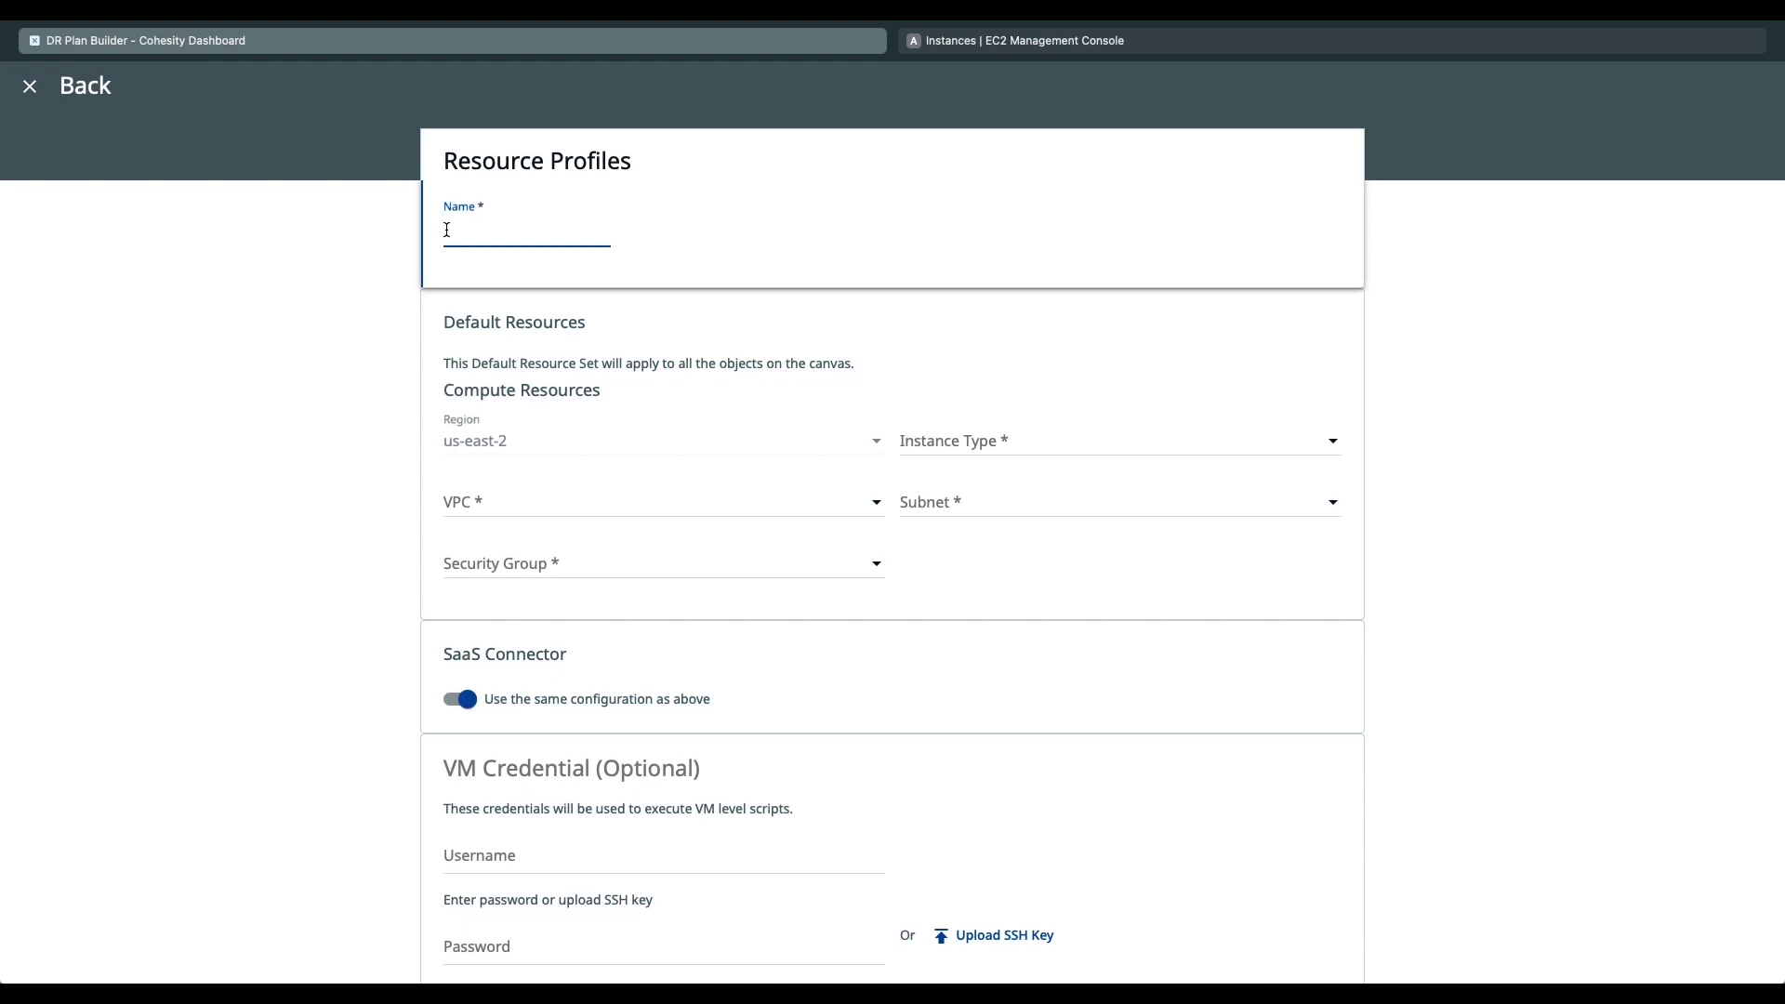
text(TM Resource Profile)
click(1311, 444)
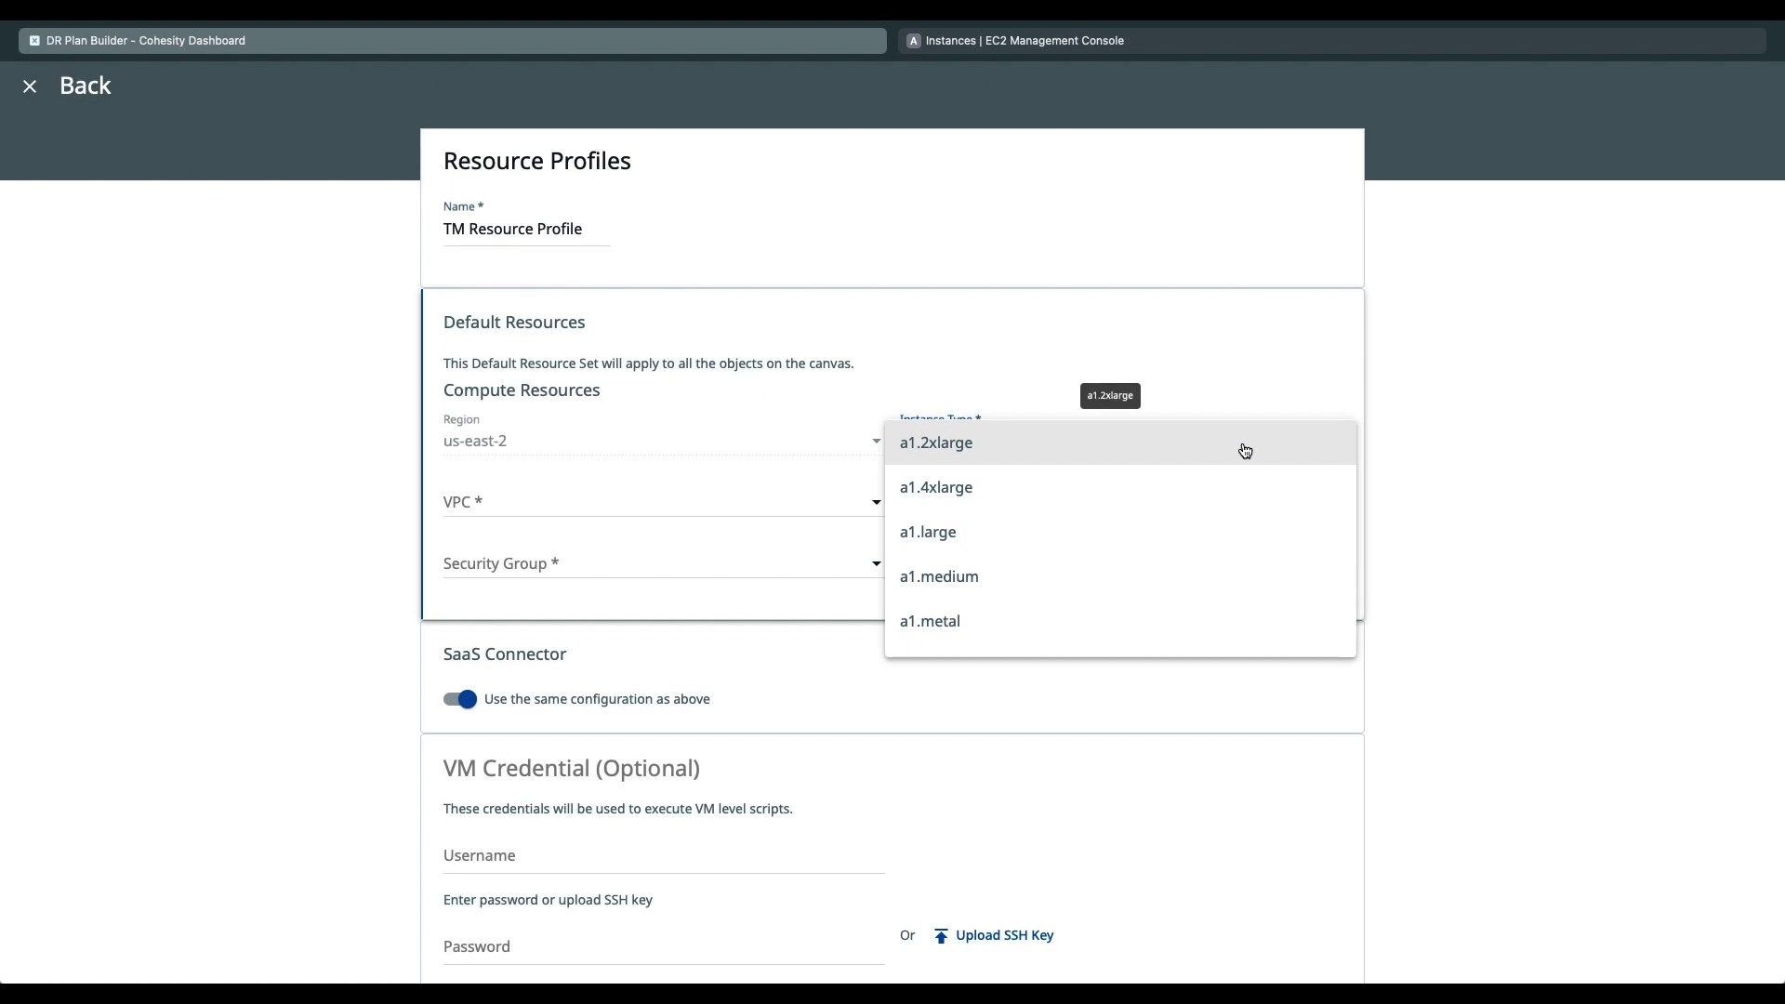
scroll(1096, 547, down, 20)
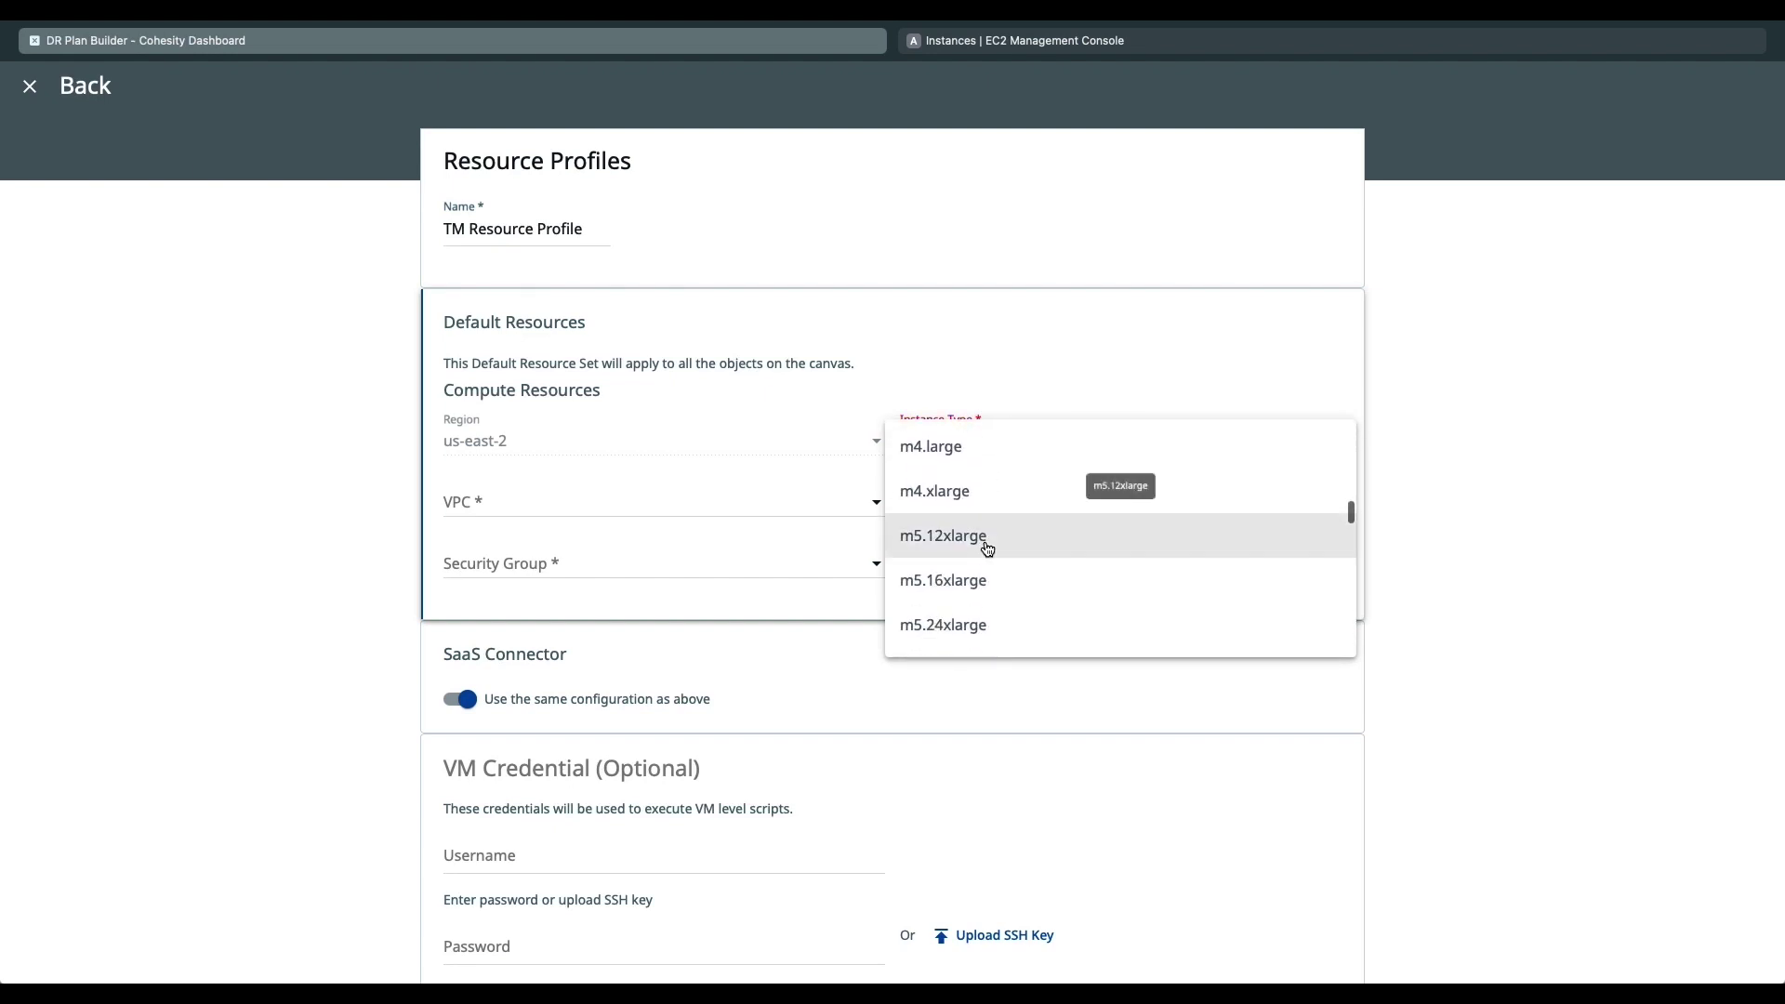
scroll(986, 544, down, 5)
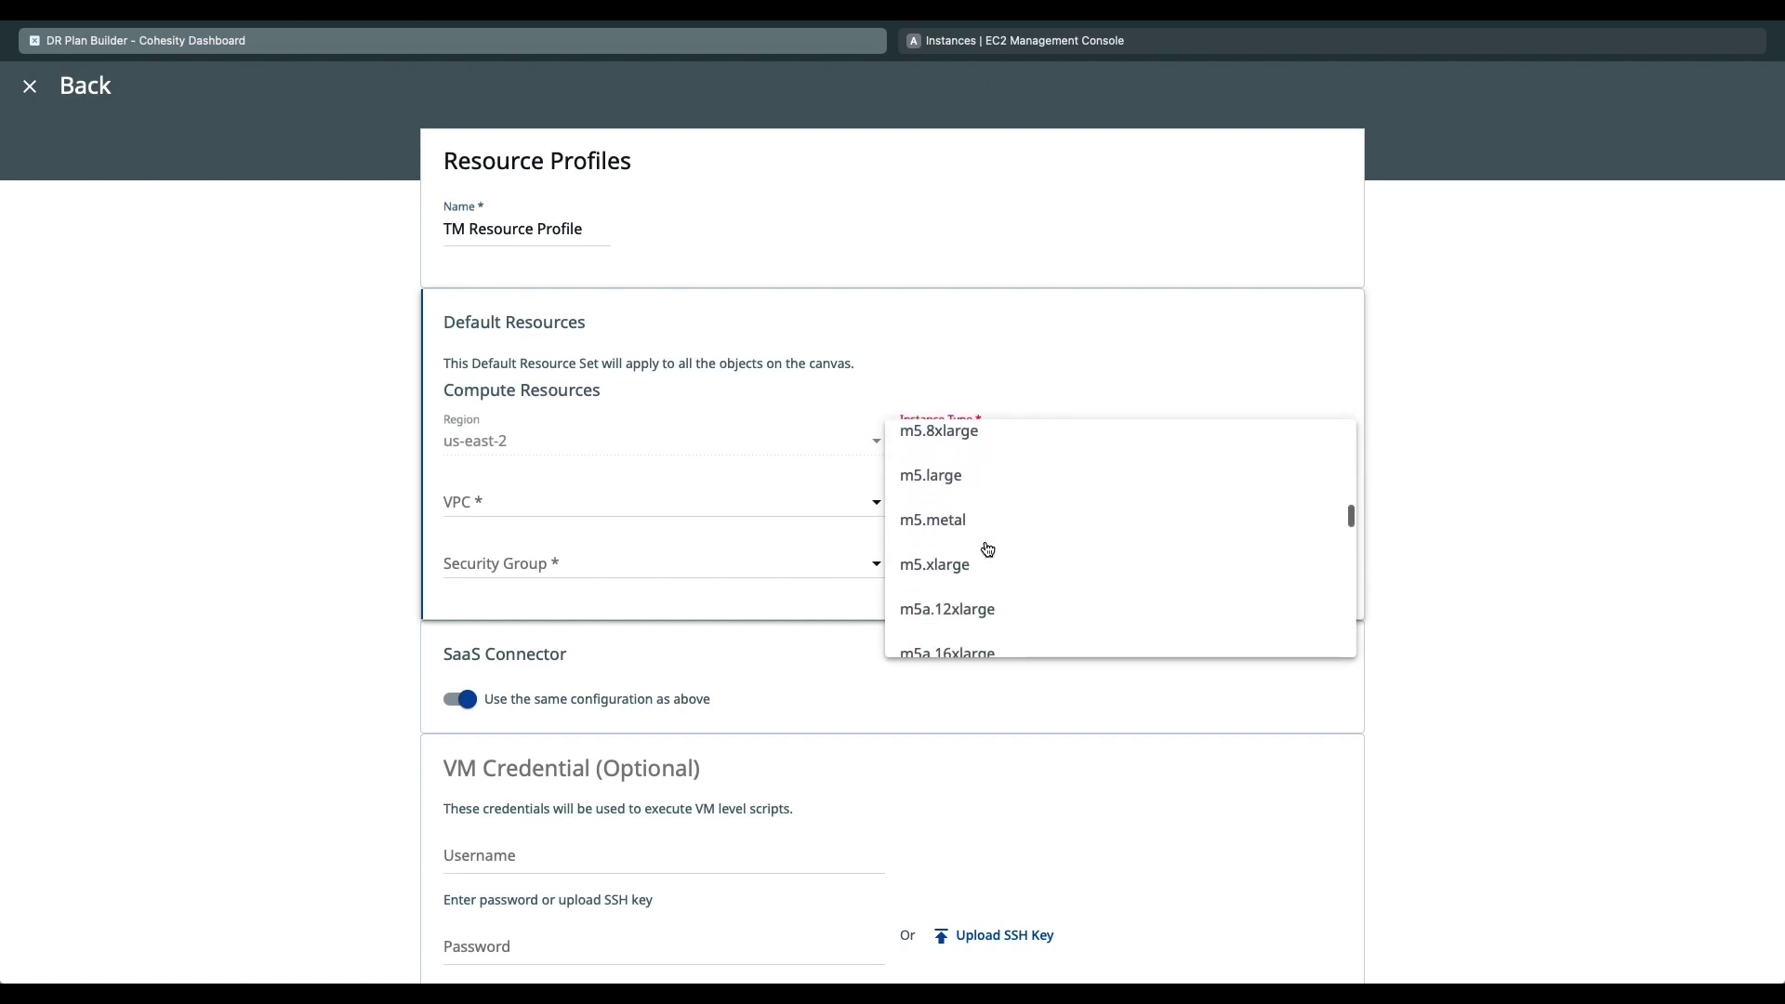
click(960, 526)
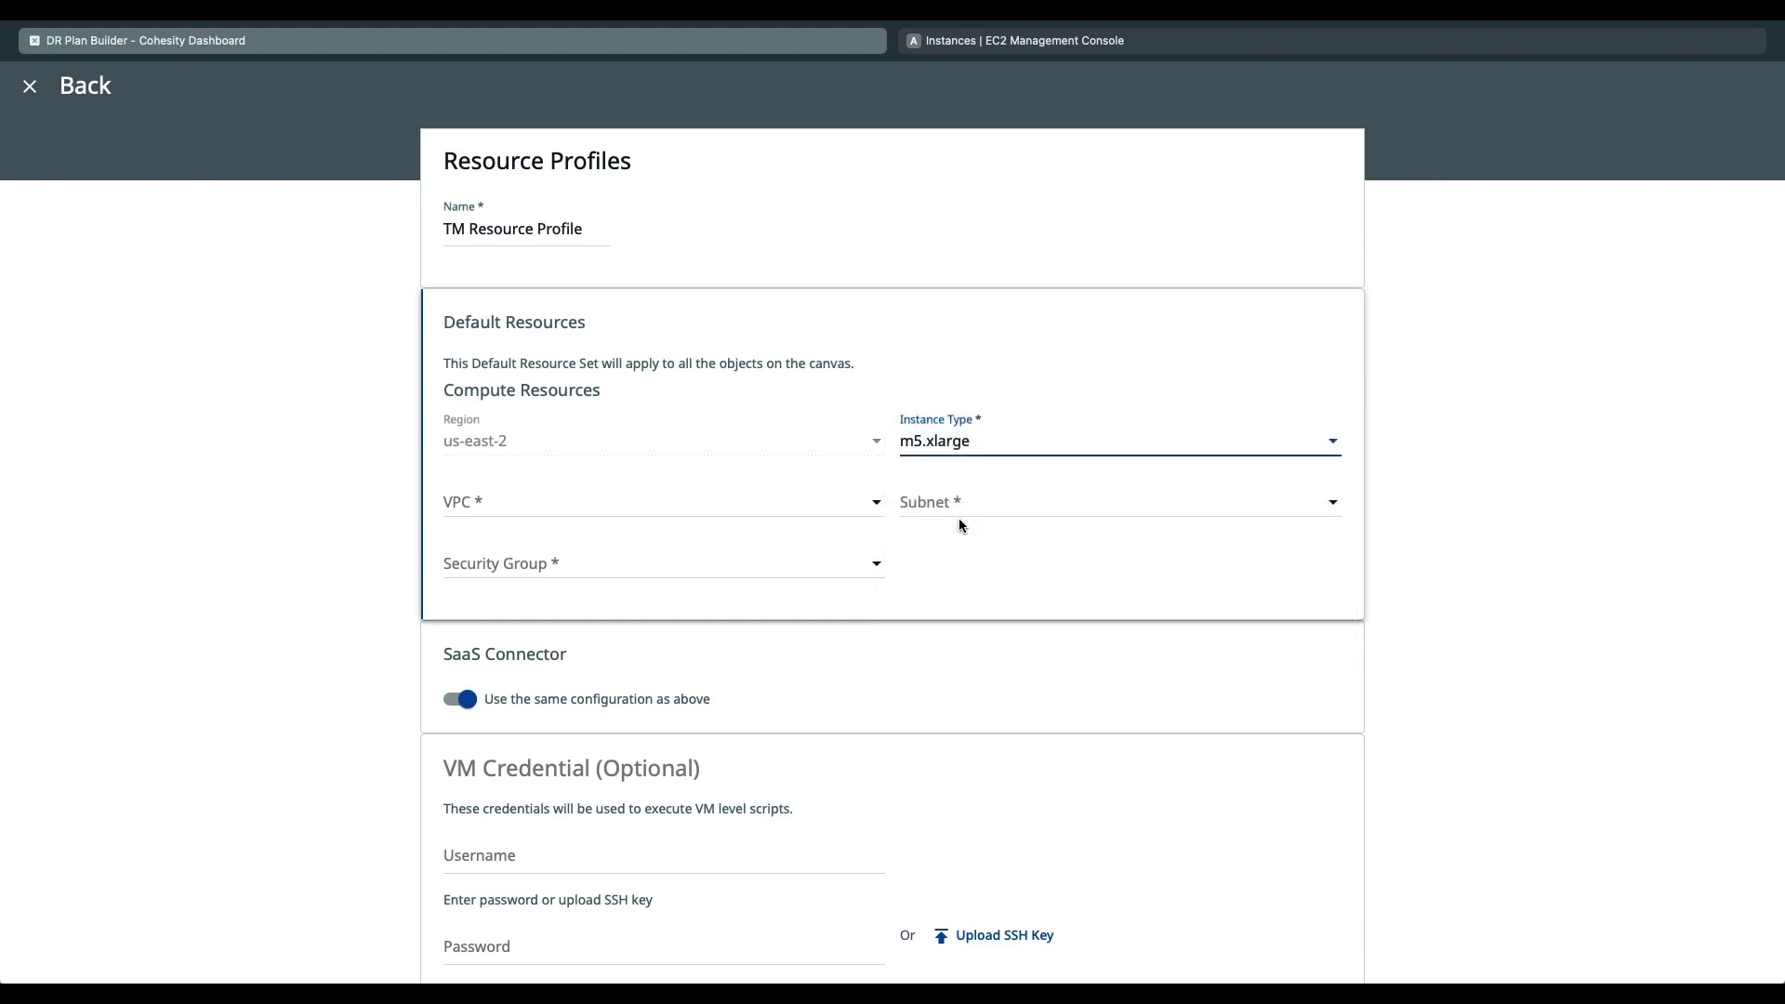
Set the VPC to vpc-c13858aa, subnet to subnet-e8f27a83 and security group to default, and save the resource profile
click(716, 511)
click(699, 514)
click(1128, 514)
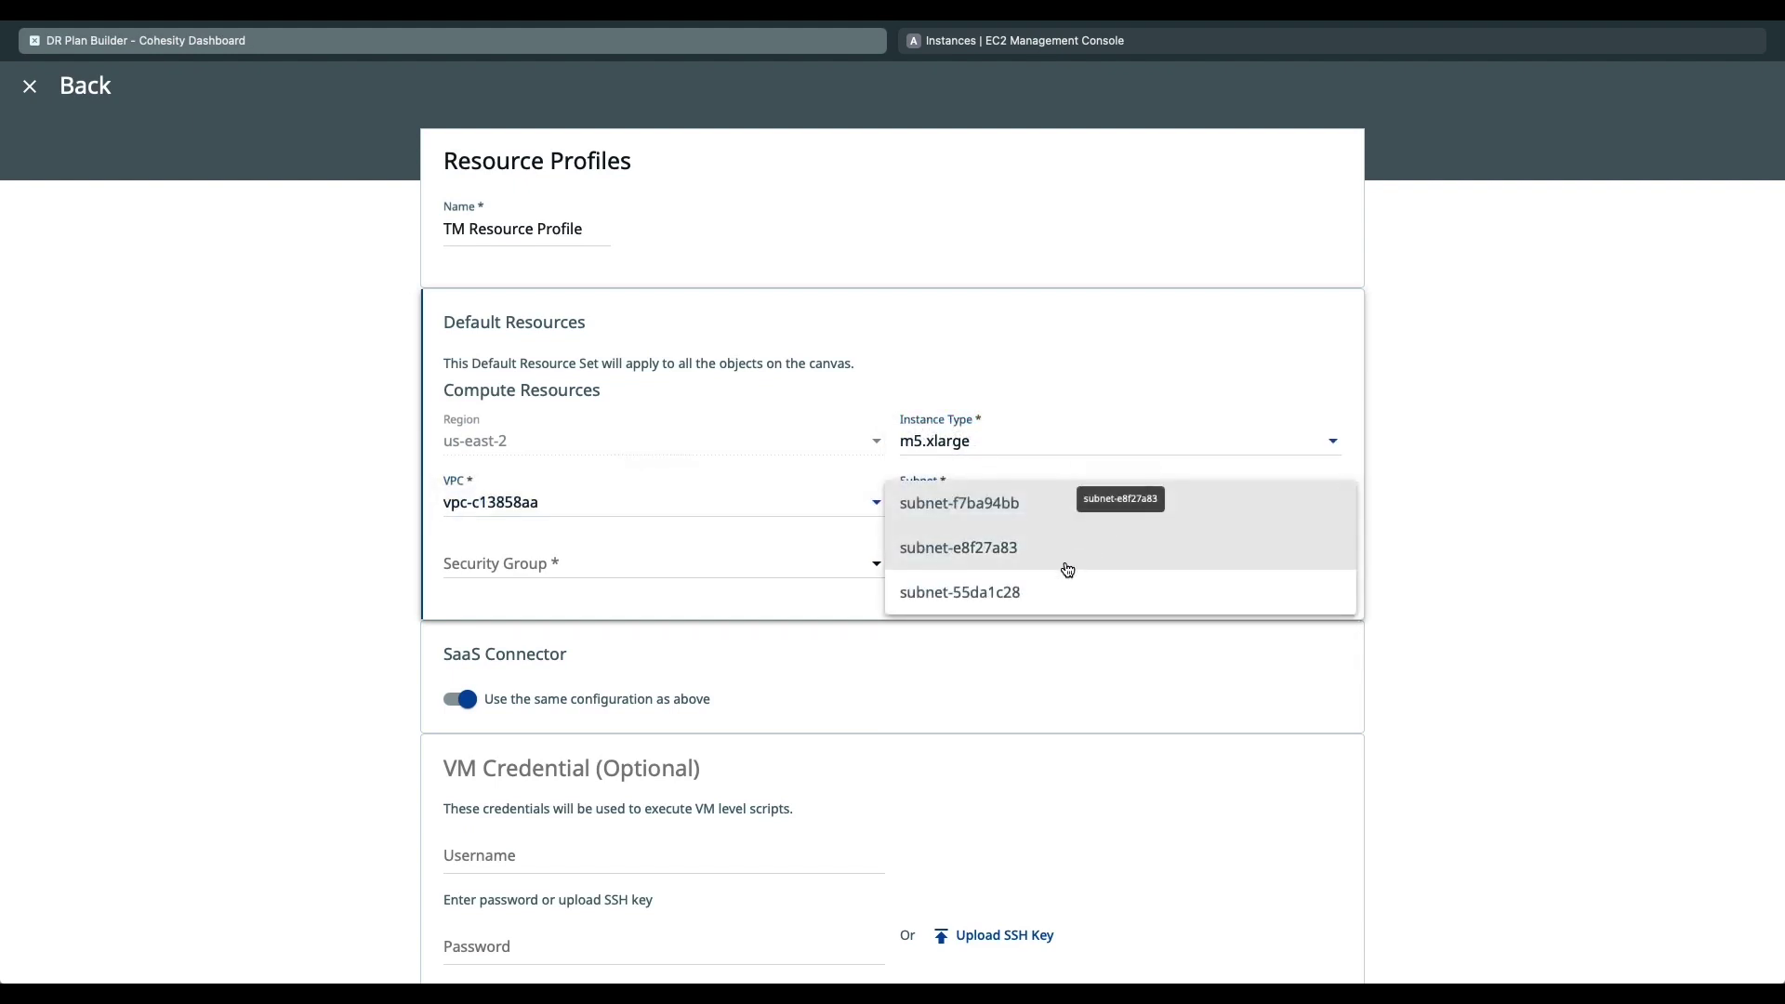
click(978, 550)
click(569, 568)
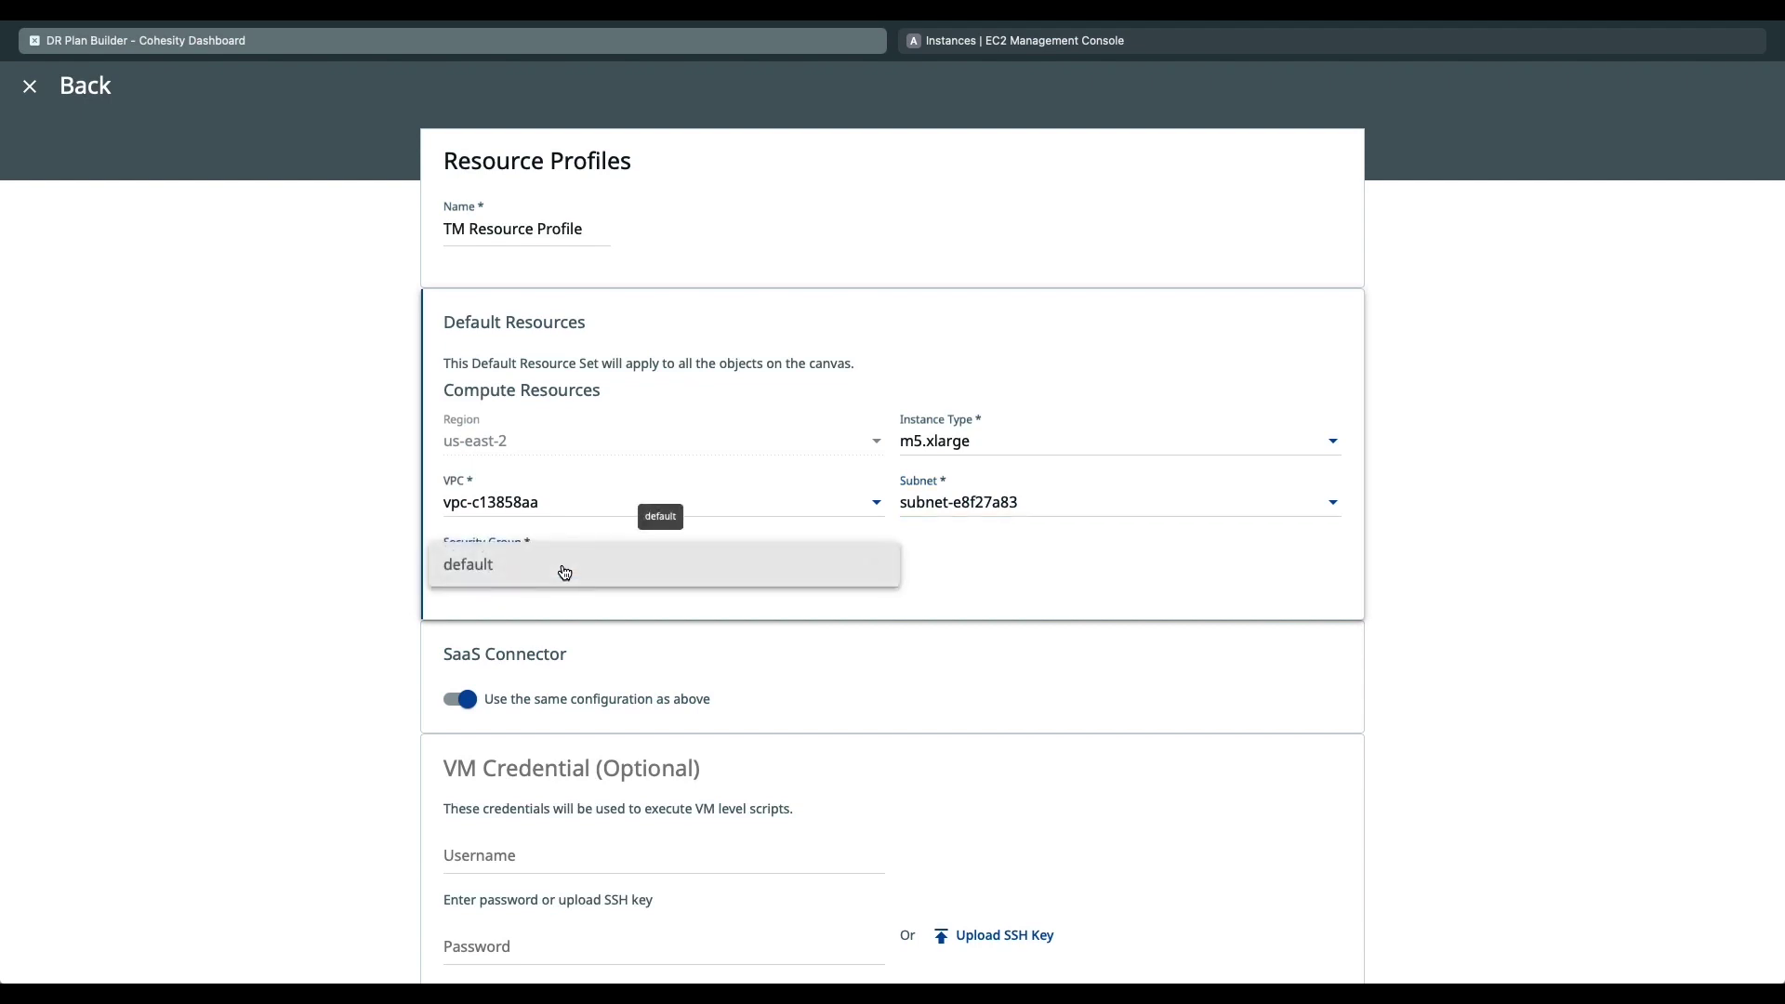
click(563, 566)
scroll(725, 703, down, 5)
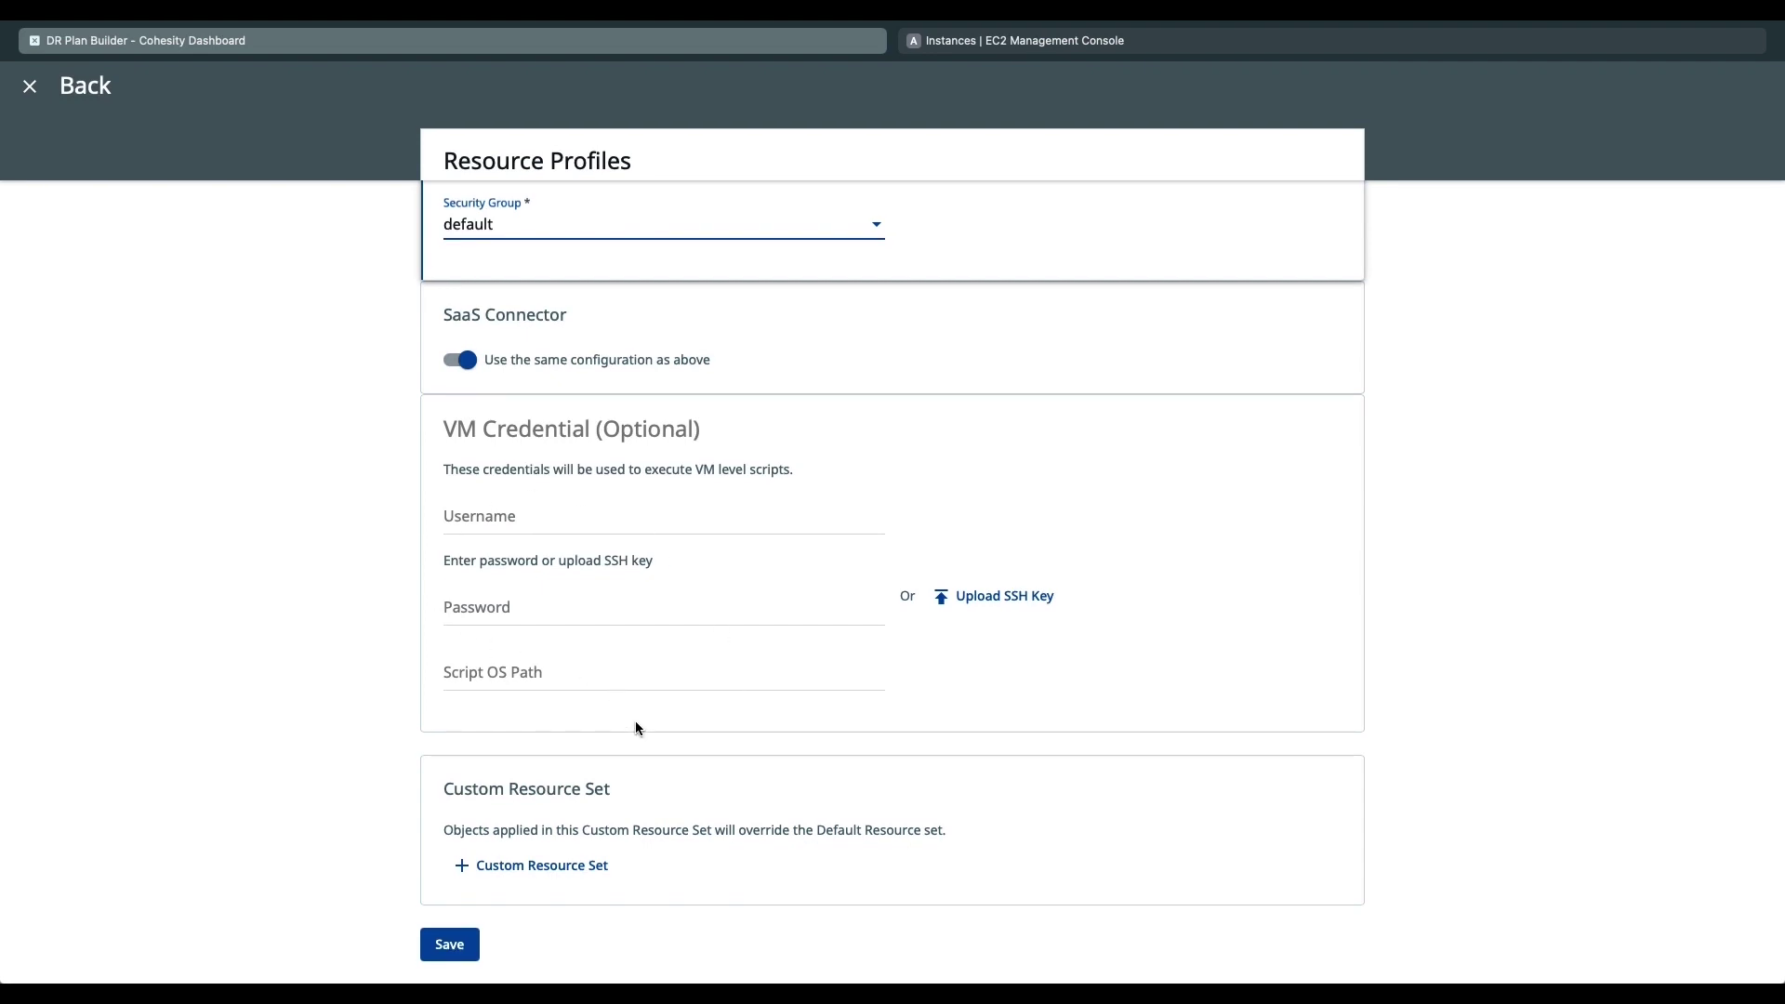
click(450, 944)
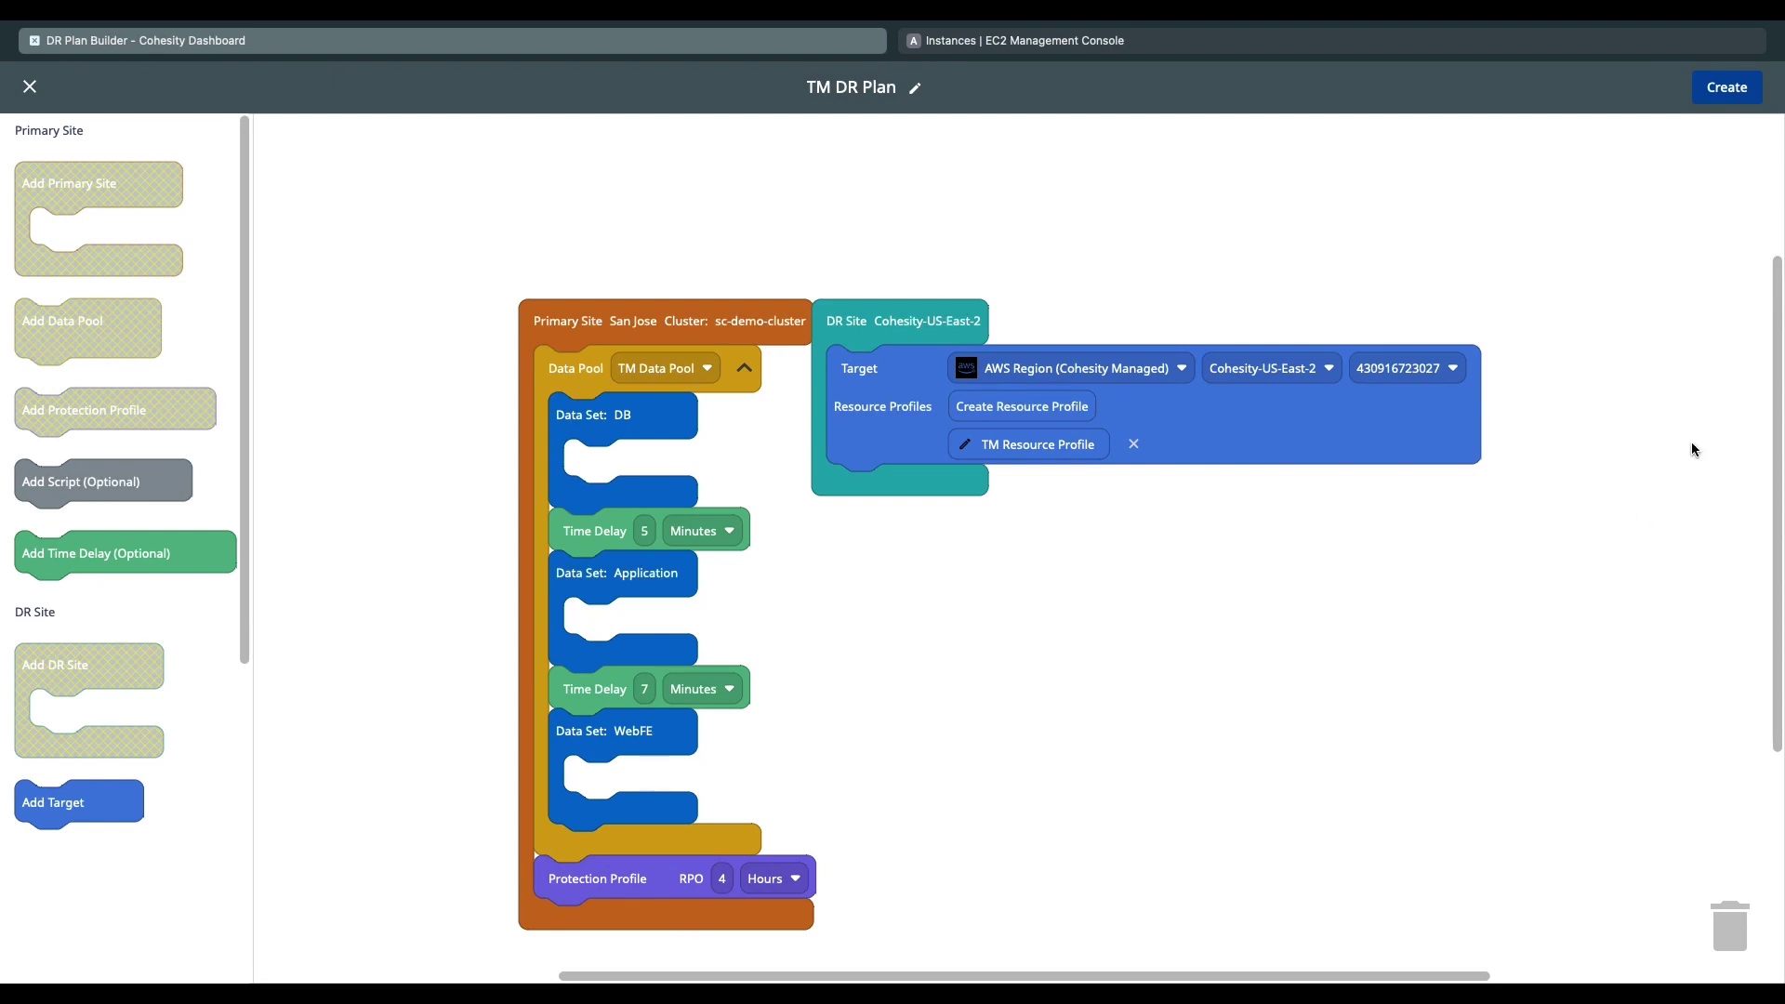
Create the TM DR Plan and activate it immediately
click(1733, 100)
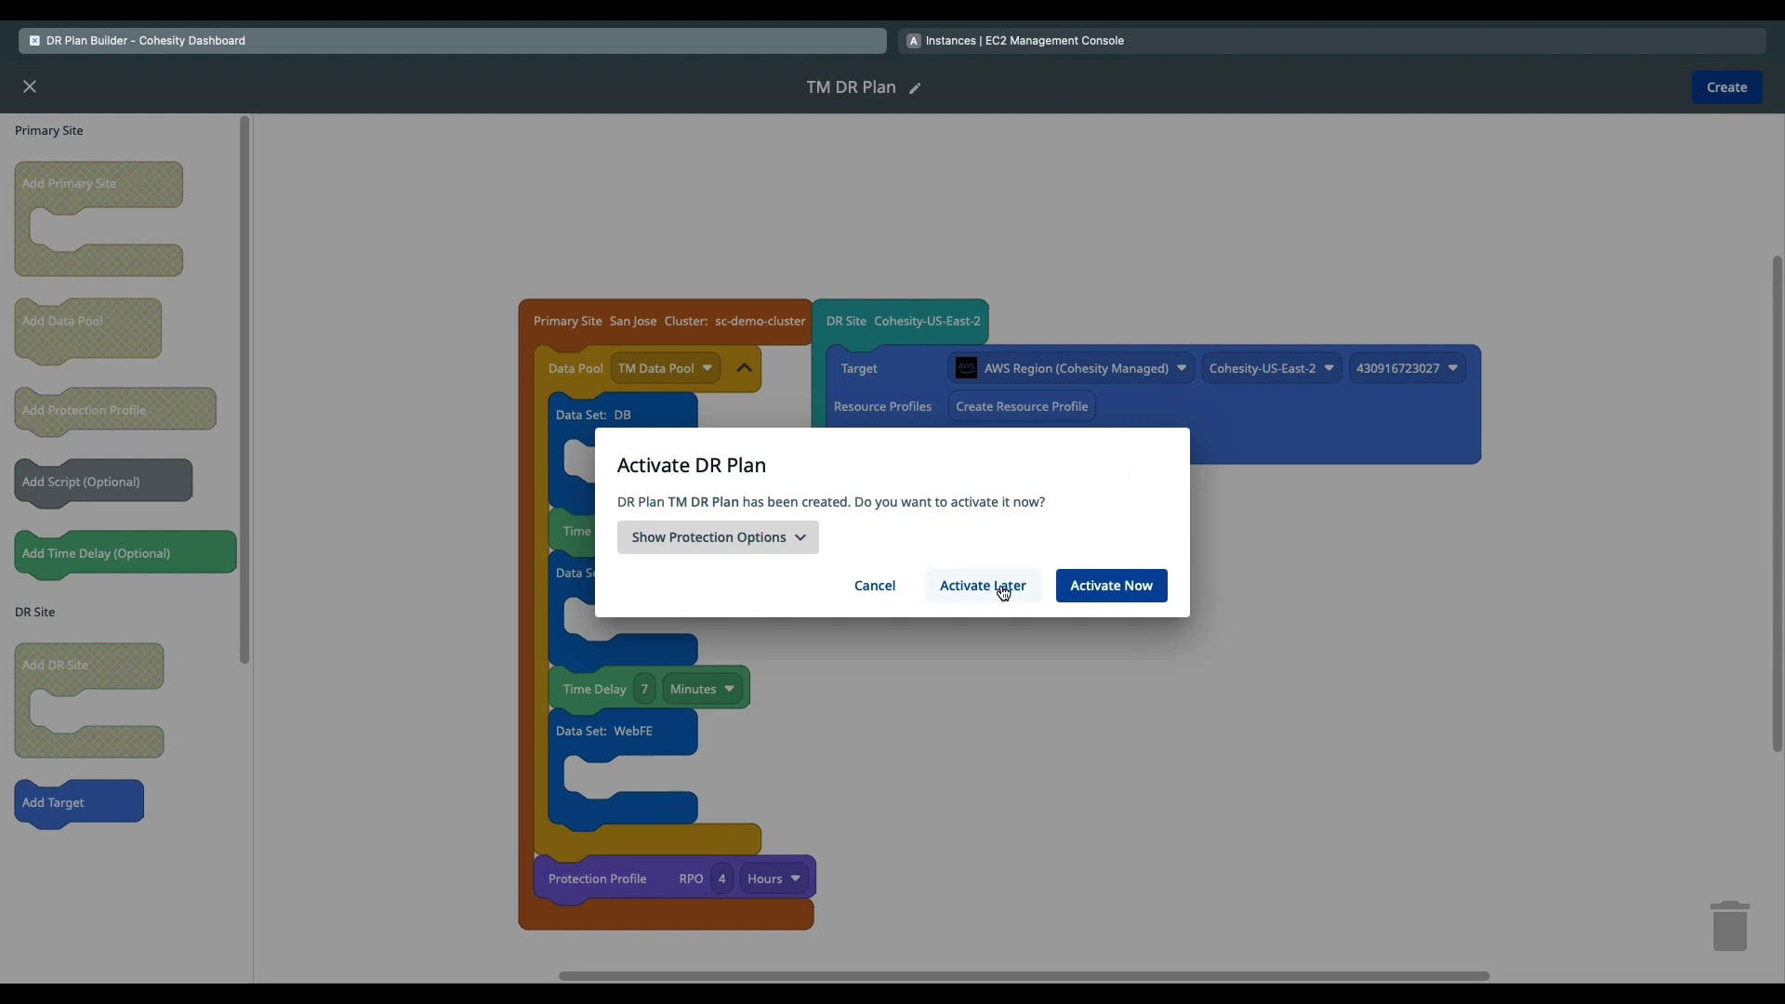
click(1107, 595)
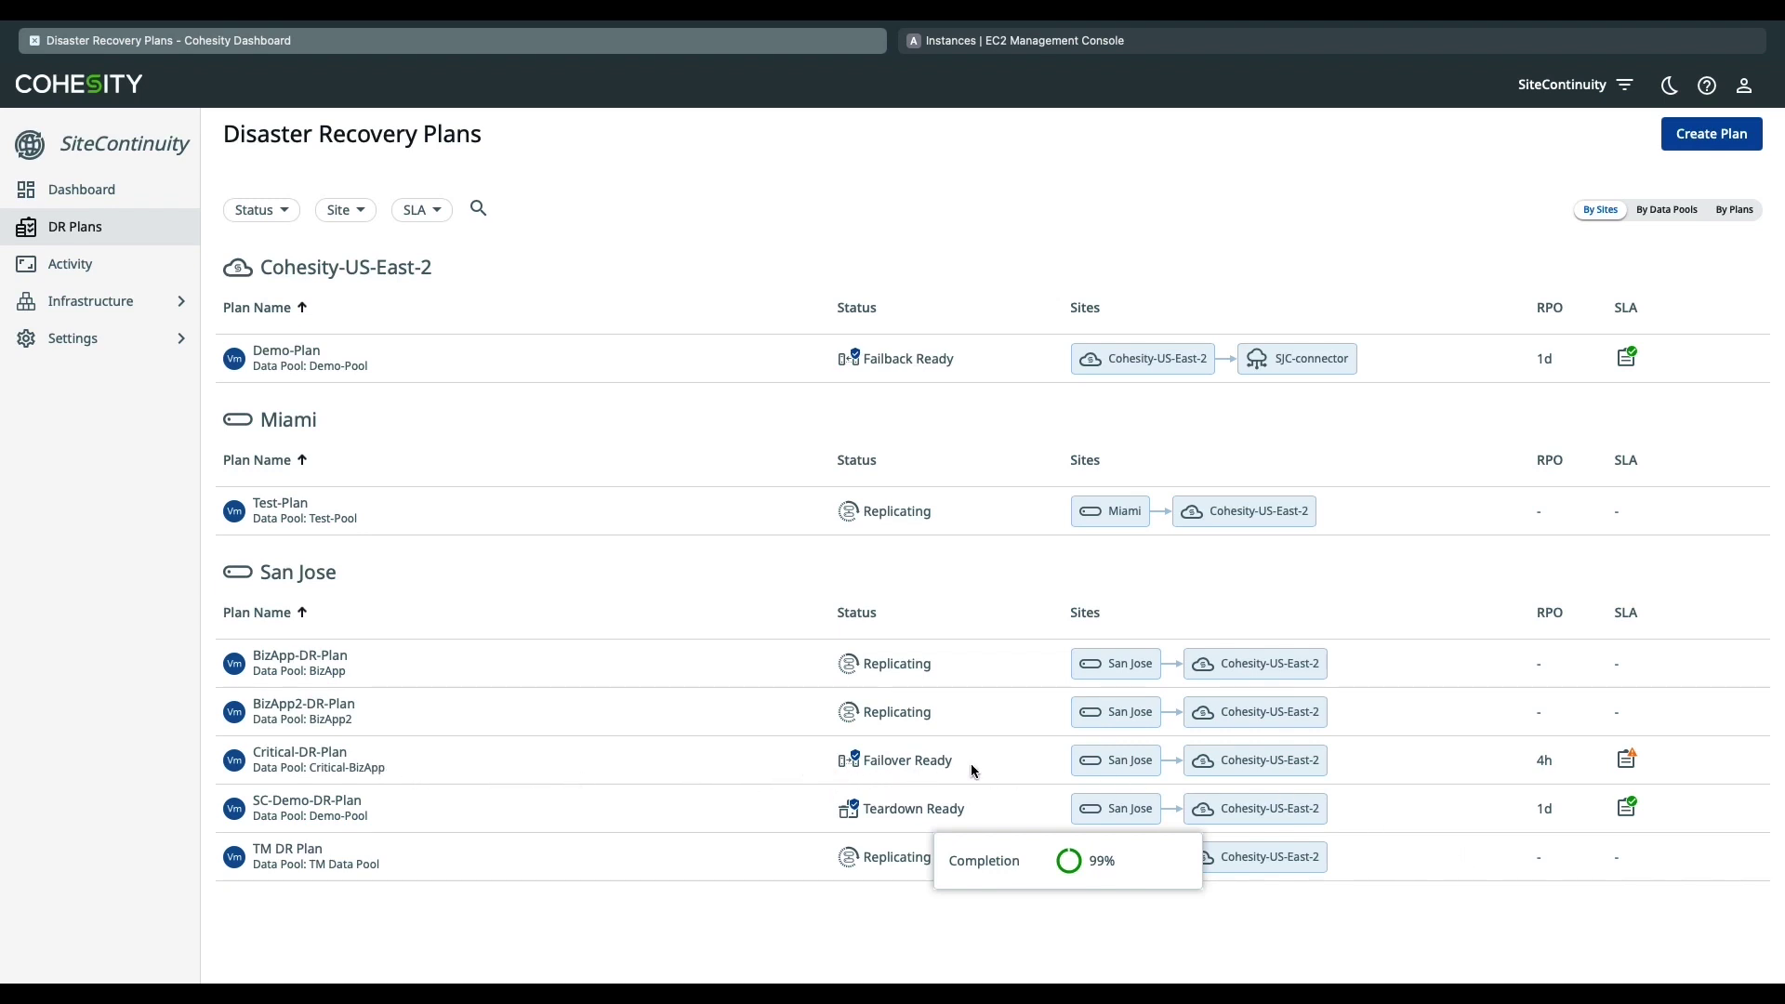
Run a test failover of Critical-DR-Plan using the AWSProfile profile and the default recovery point
click(1741, 765)
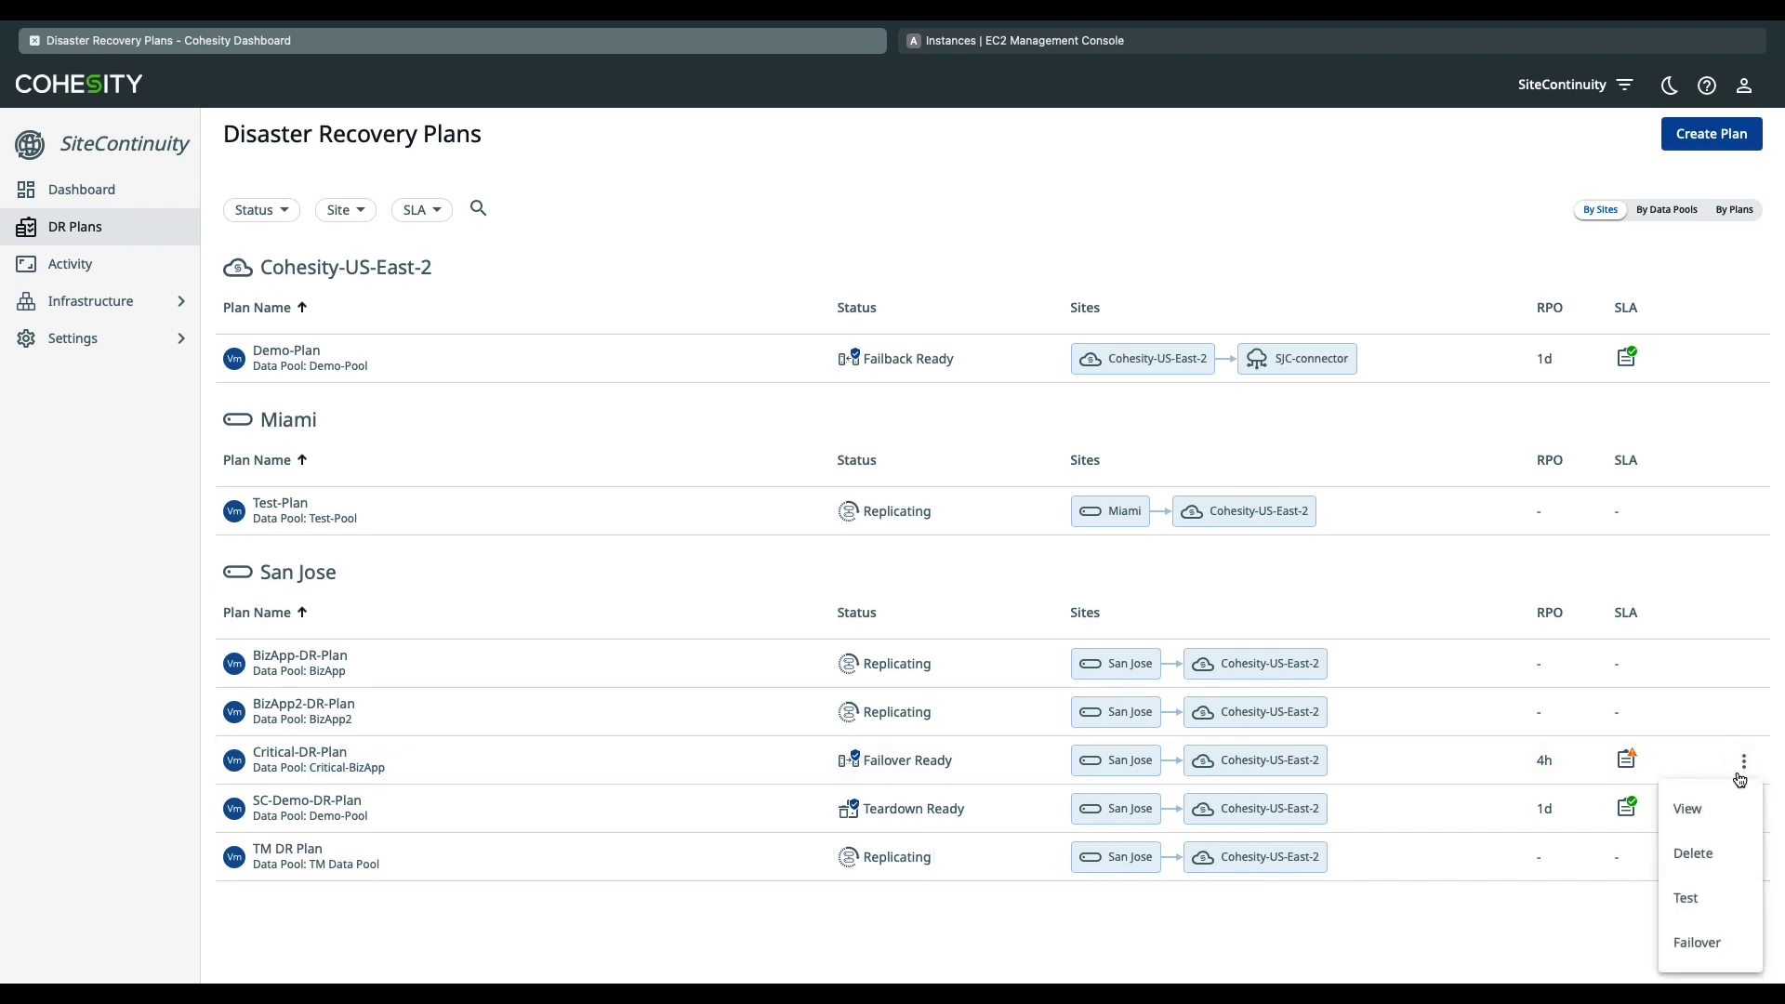
click(1719, 908)
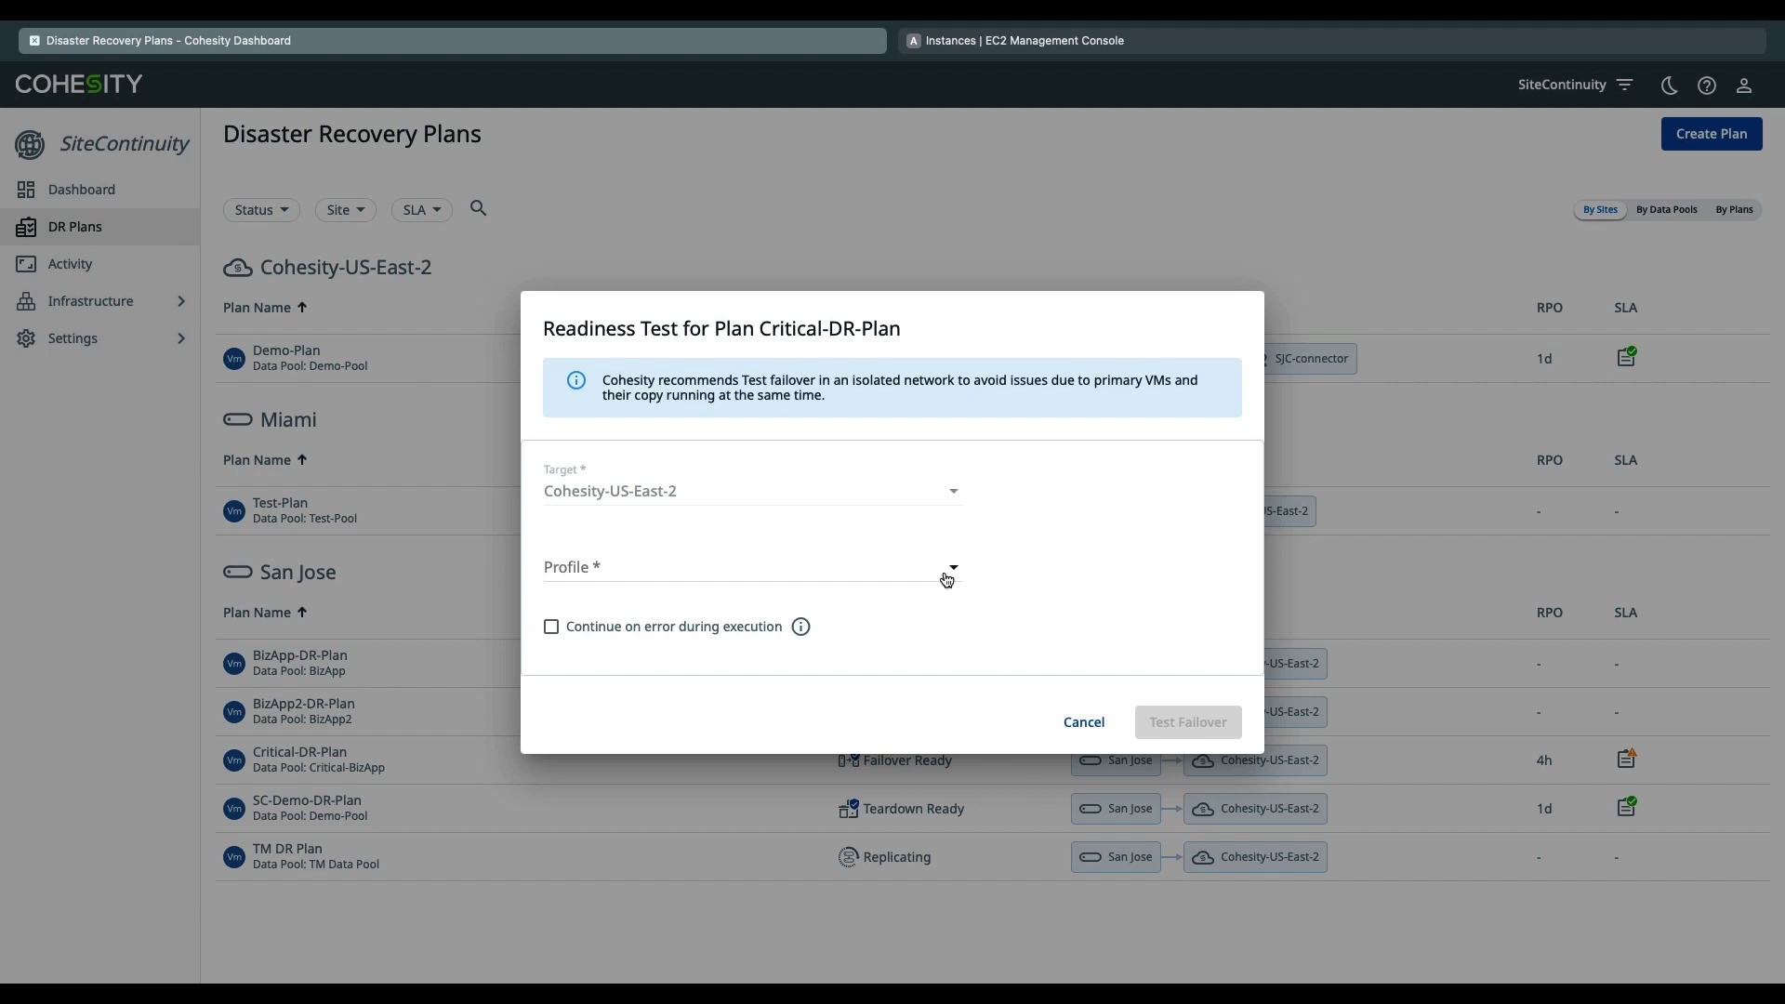
click(947, 580)
click(793, 629)
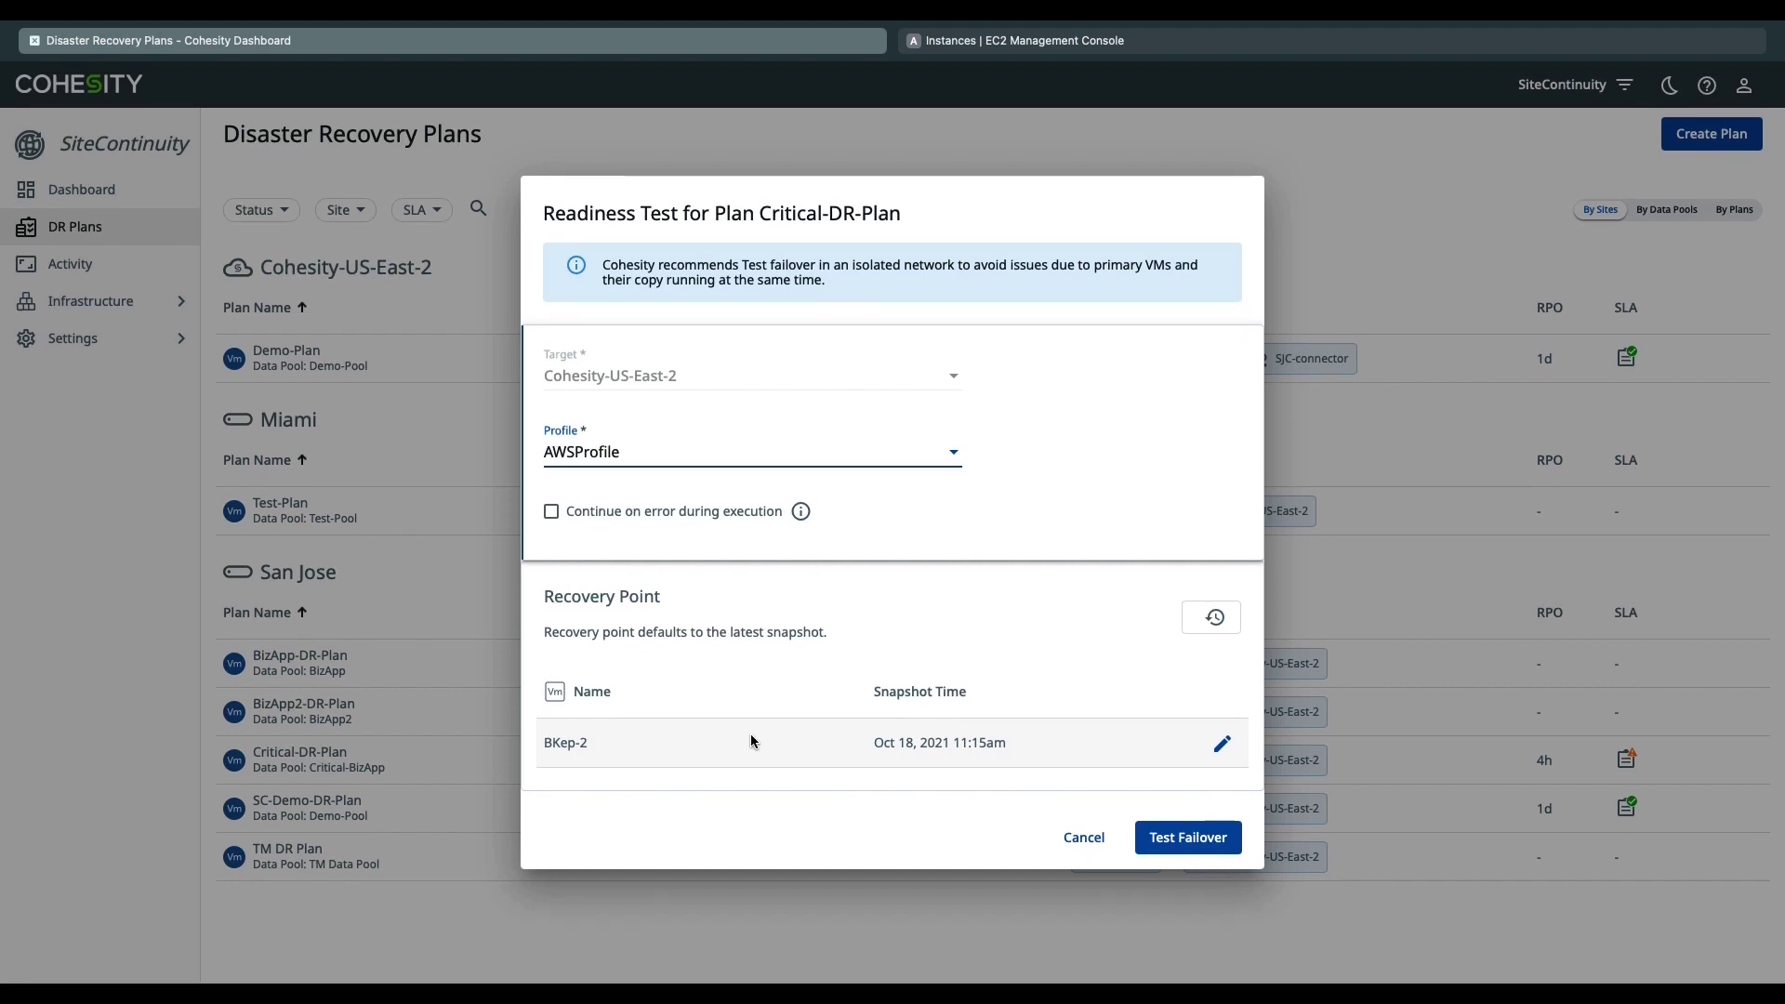
click(1188, 840)
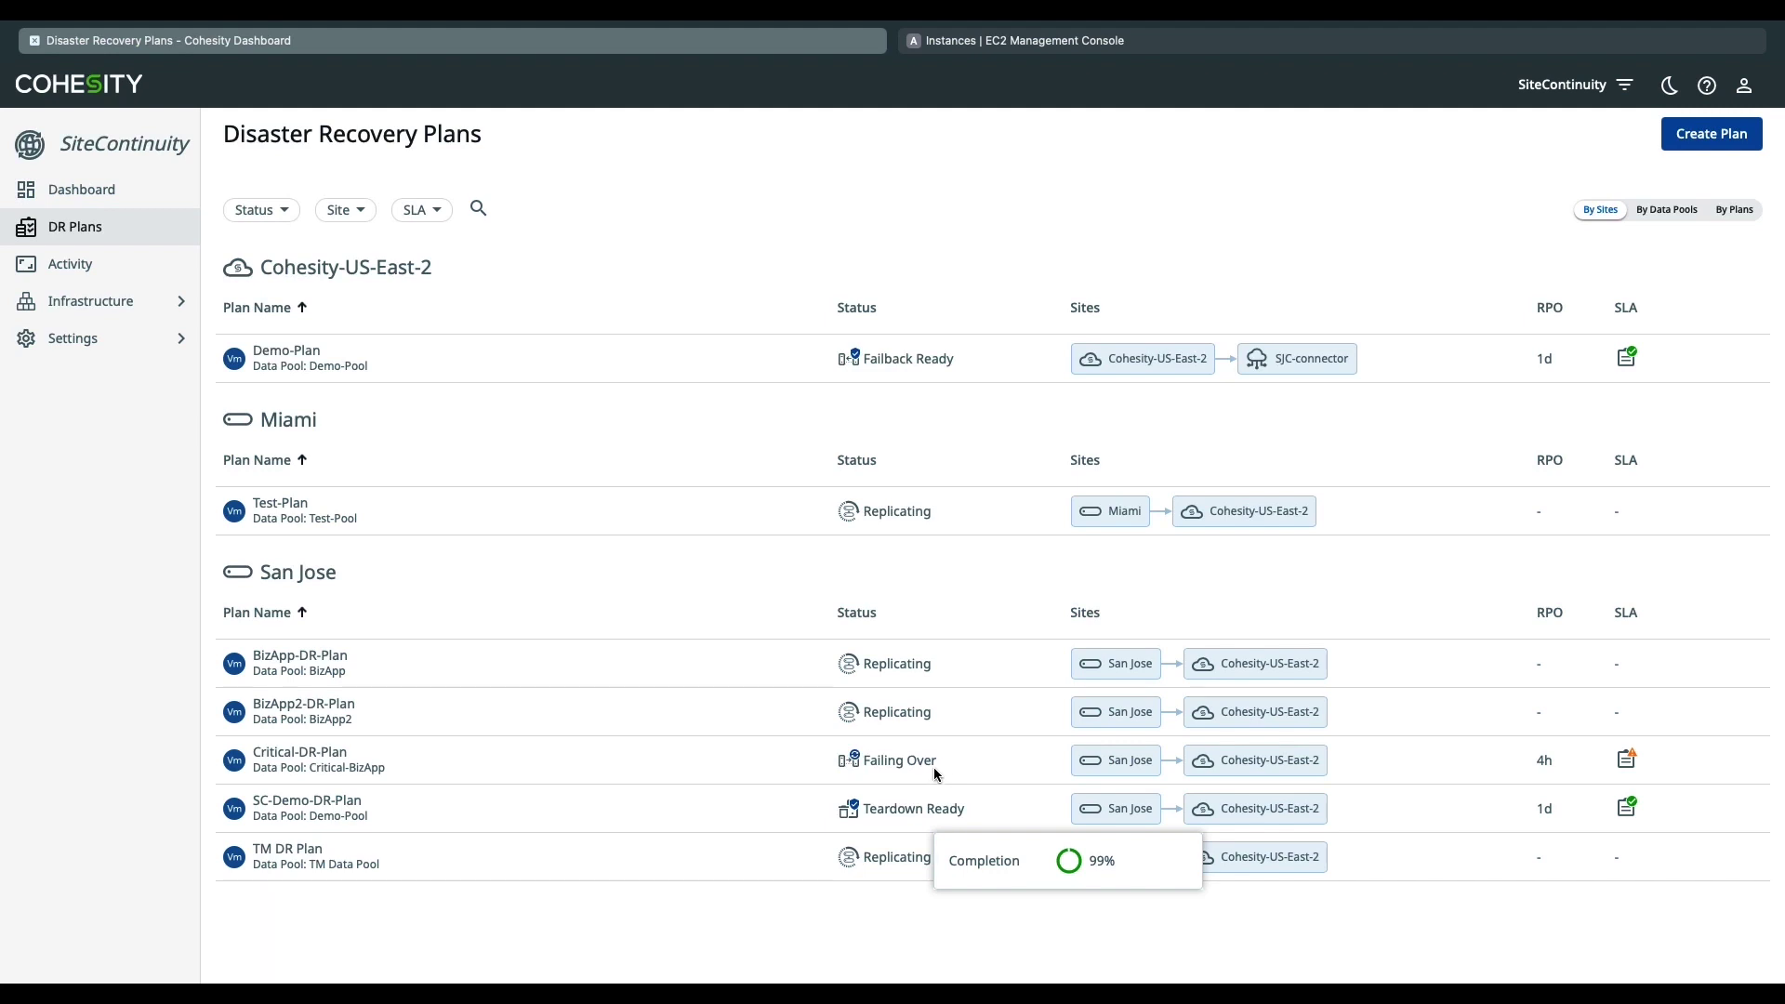
Check the running instances in the EC2 Management Console and the actions available for SC-Demo-DR-Plan back in Cohesity
click(1053, 46)
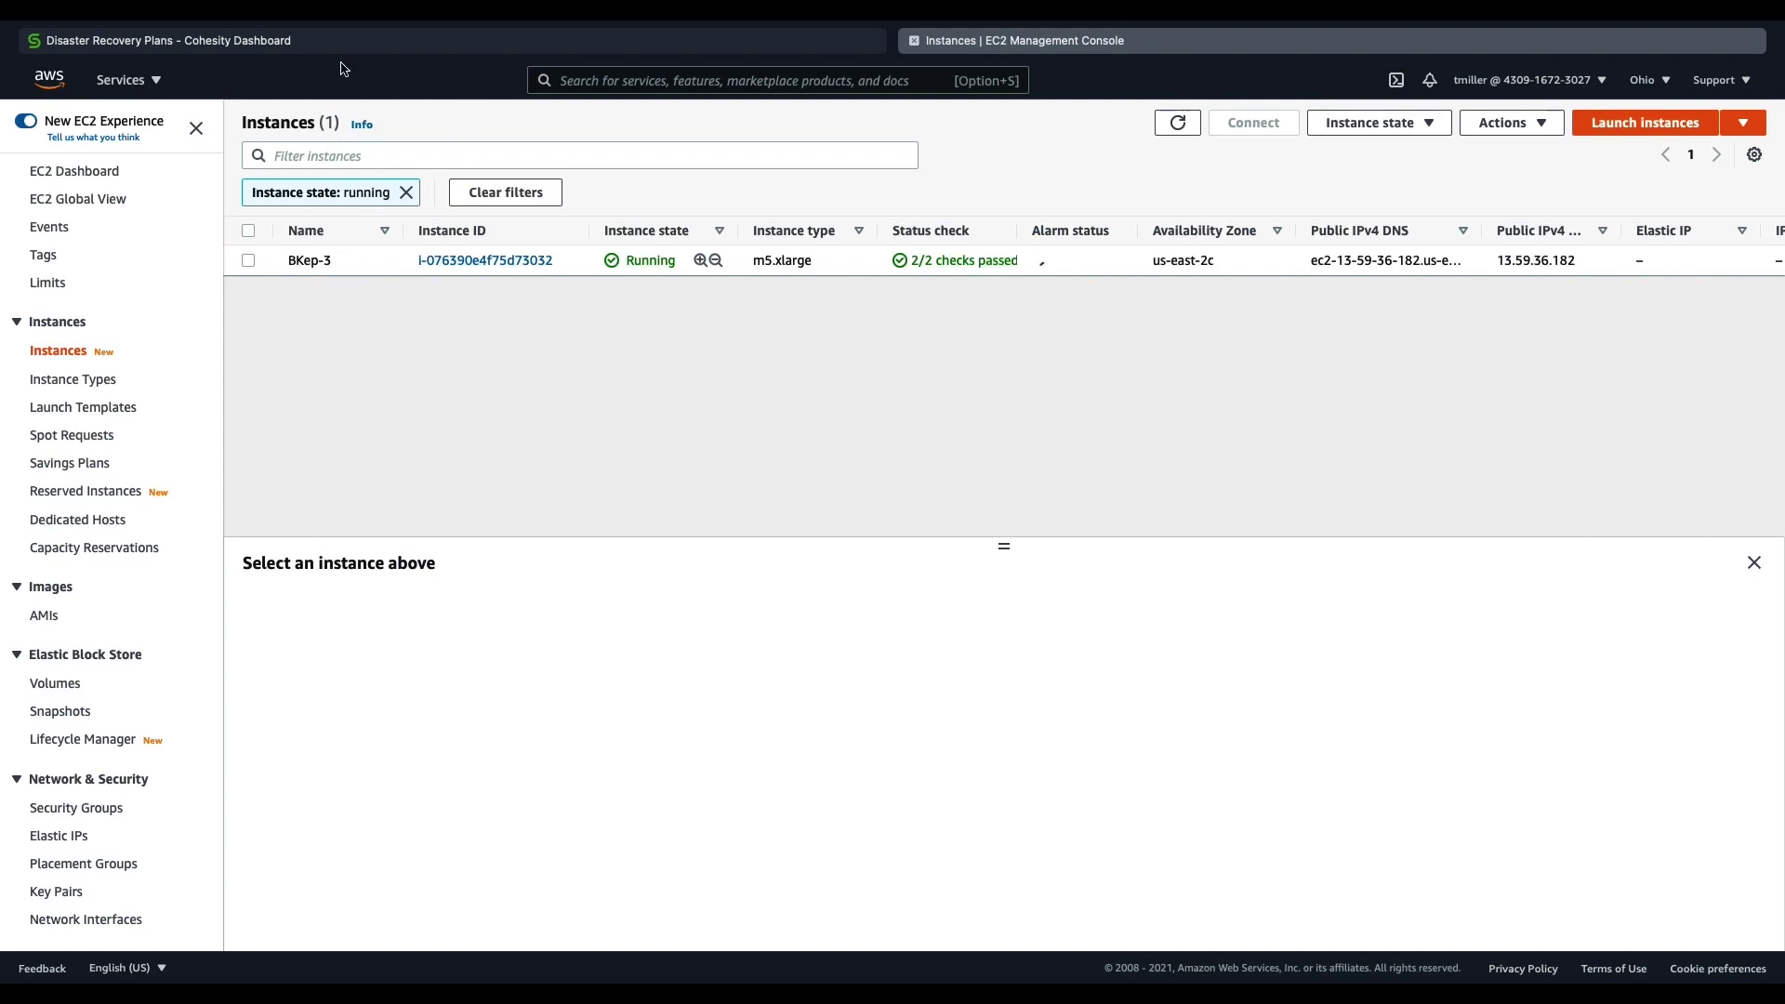
click(316, 43)
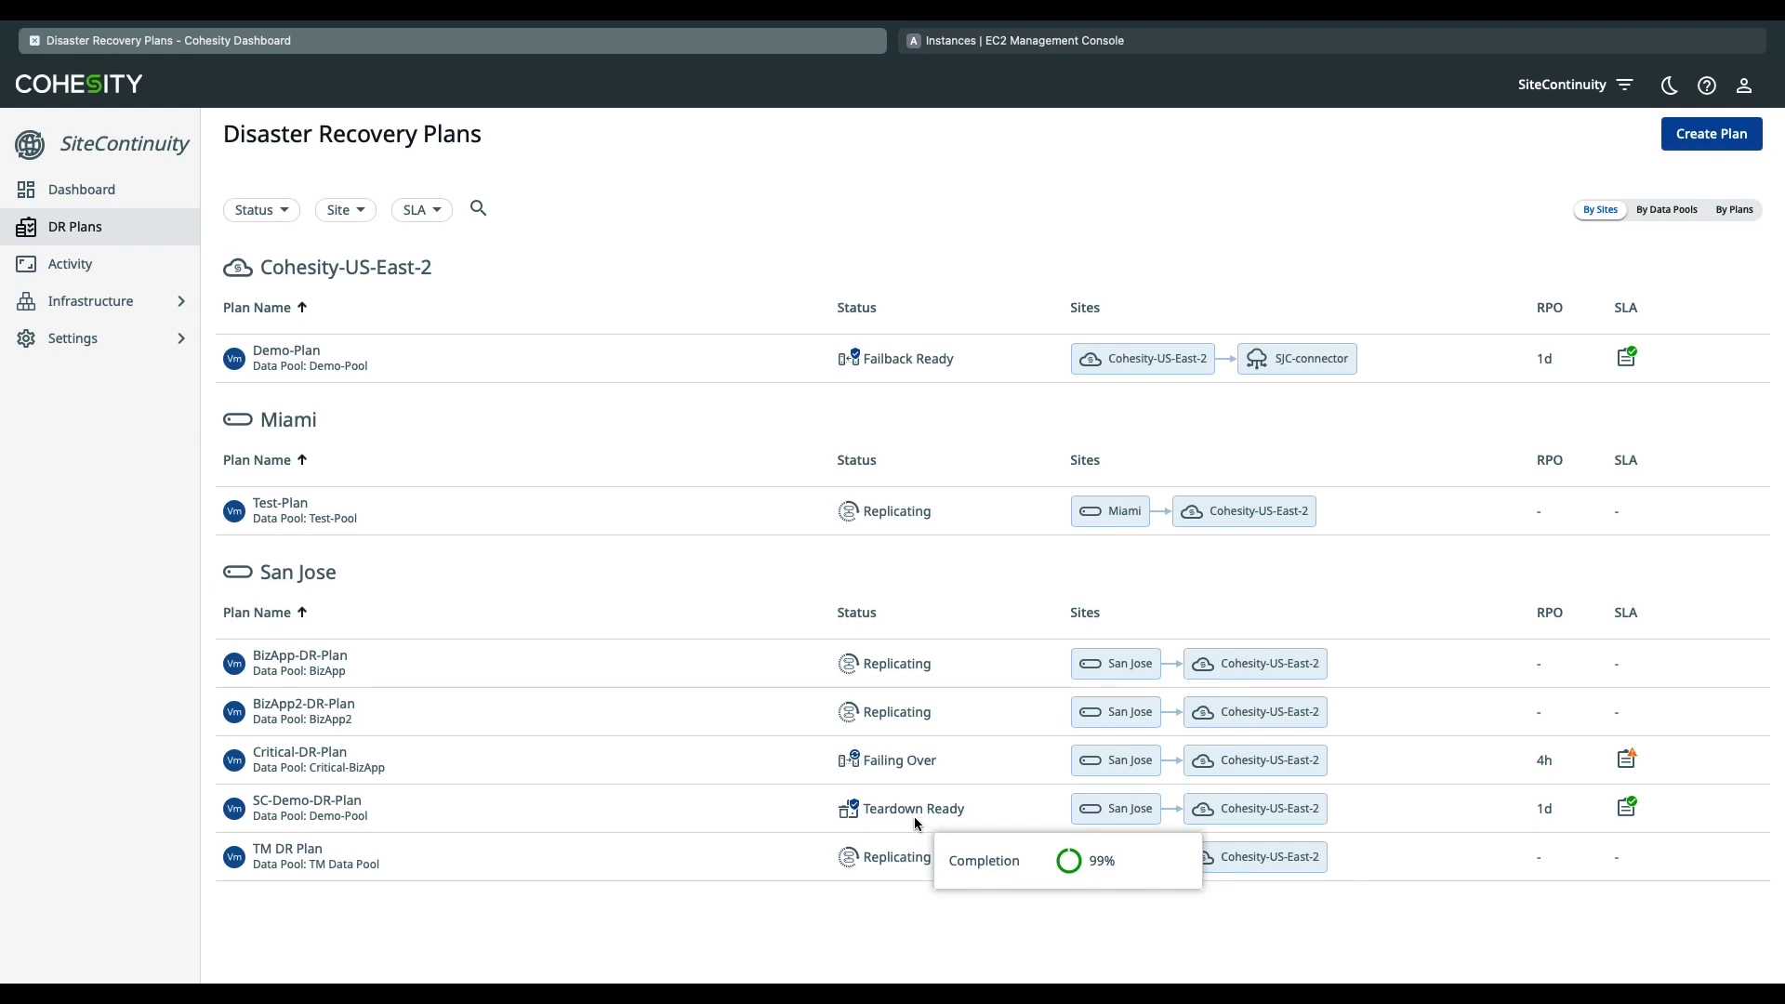
click(1743, 808)
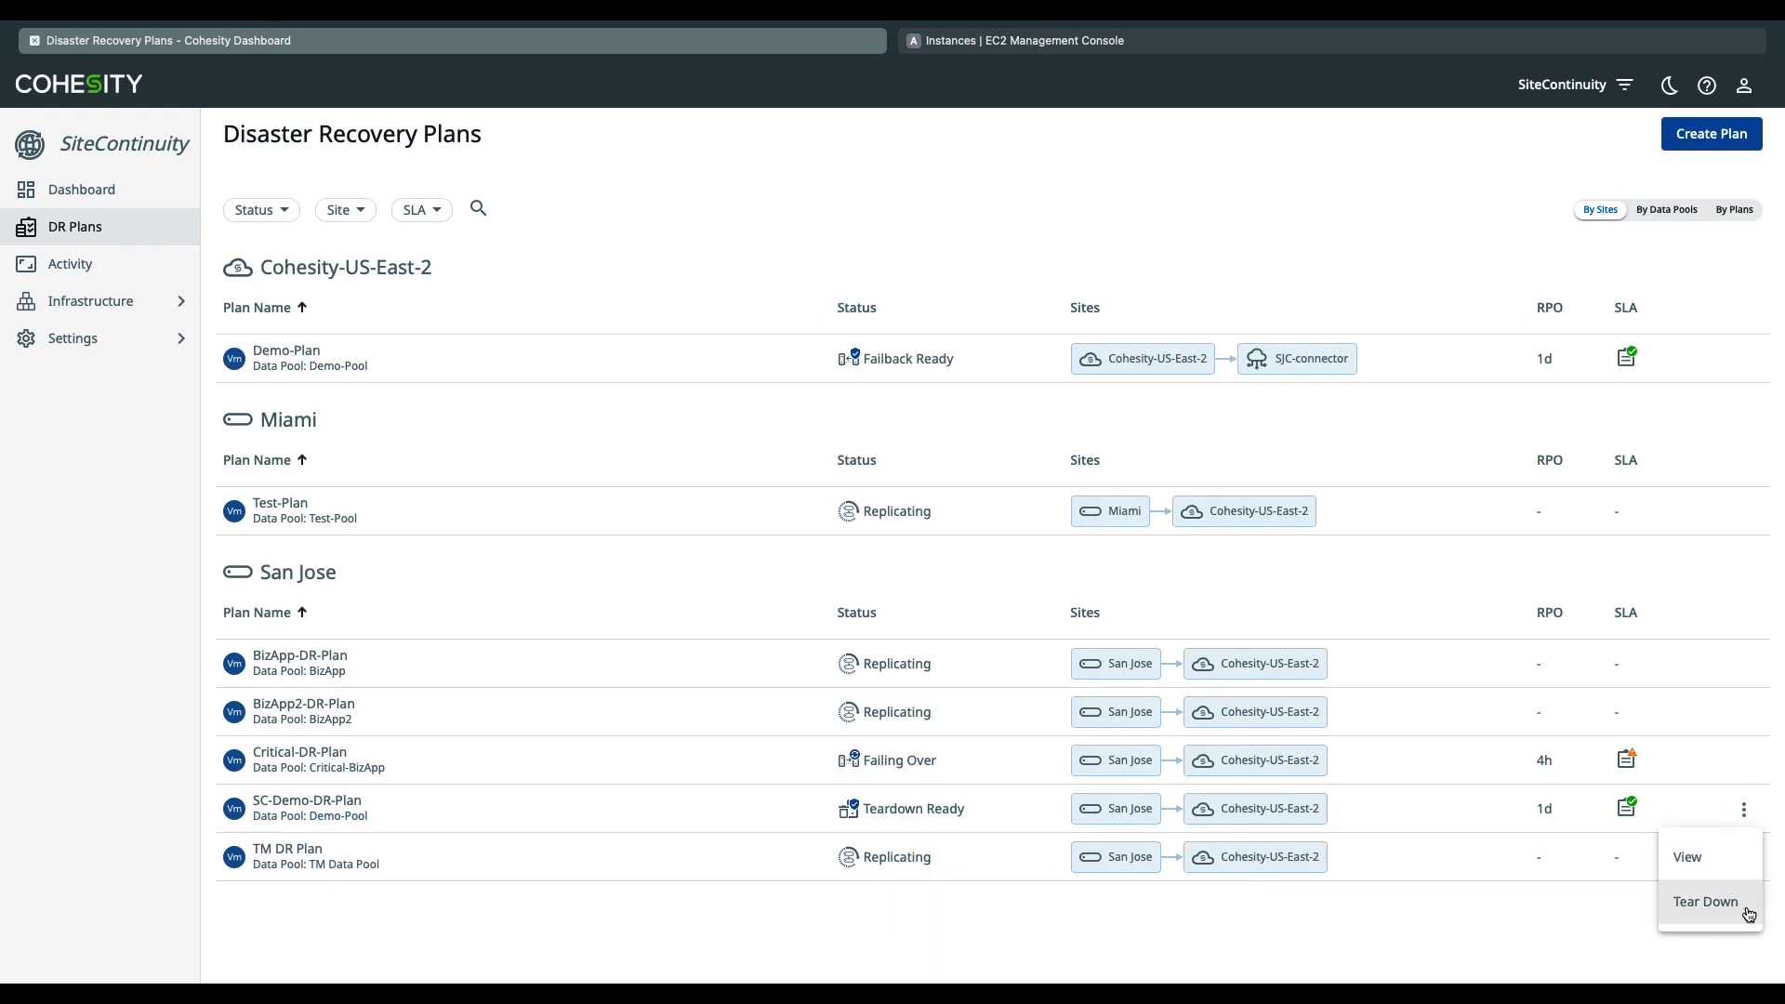
click(1492, 953)
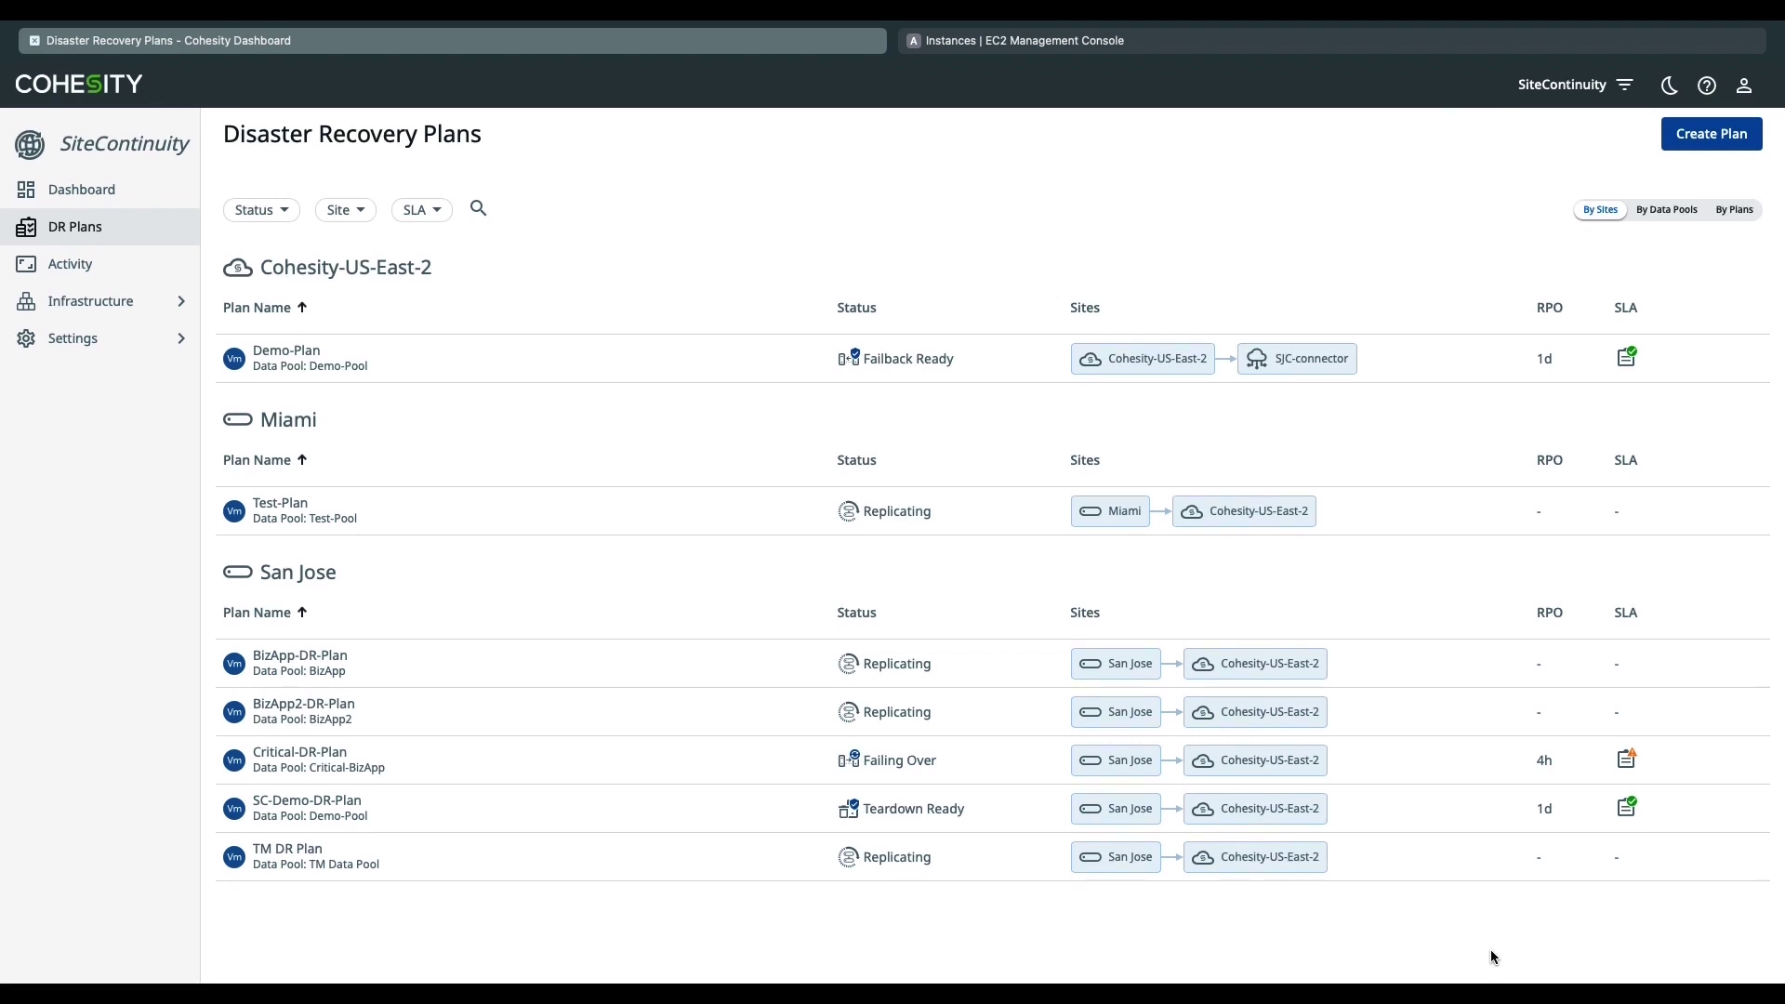